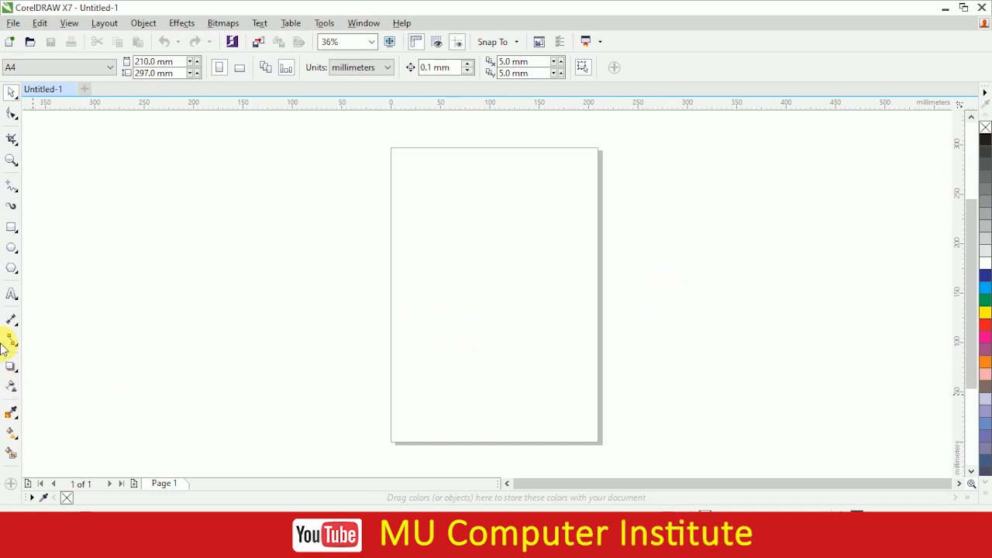
pyautogui.click(12, 366)
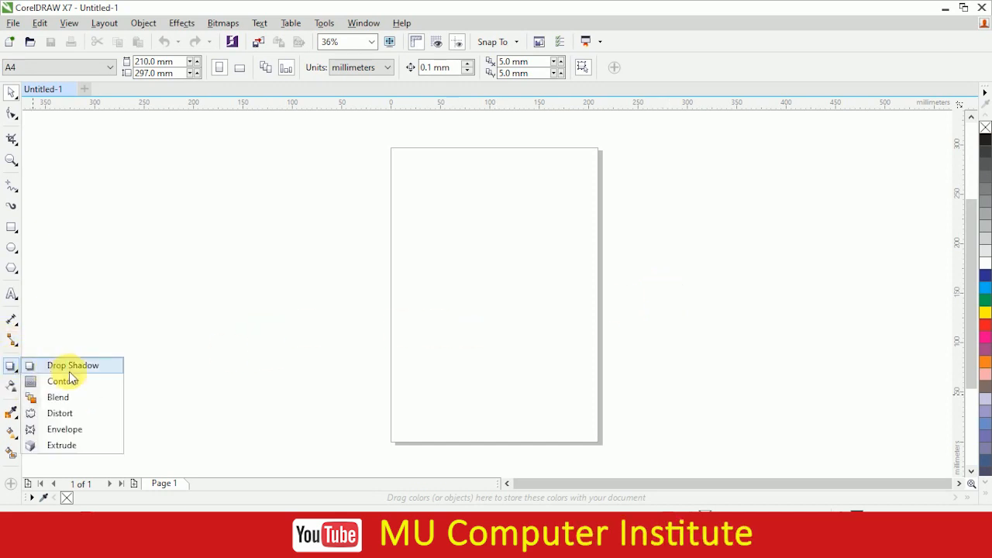
pyautogui.click(11, 339)
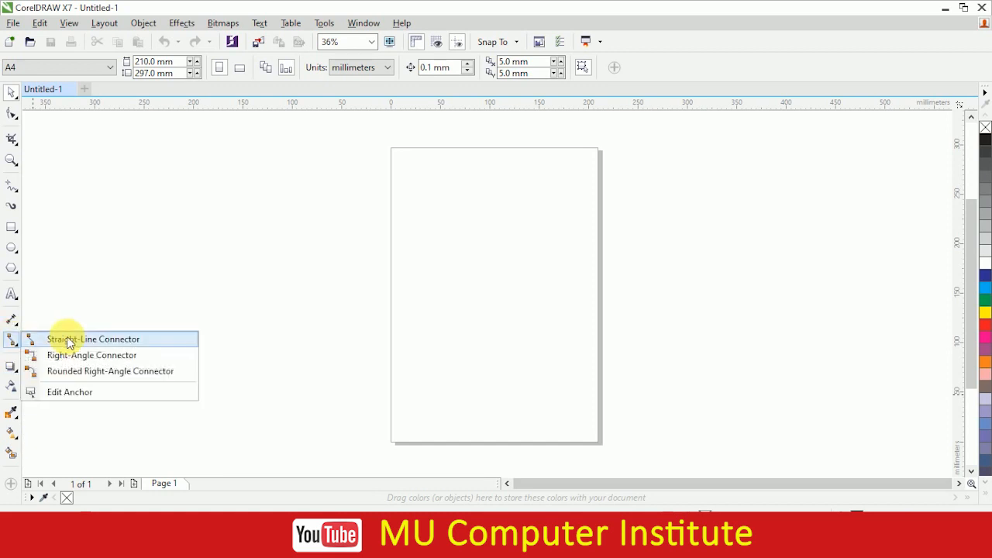
pyautogui.click(83, 305)
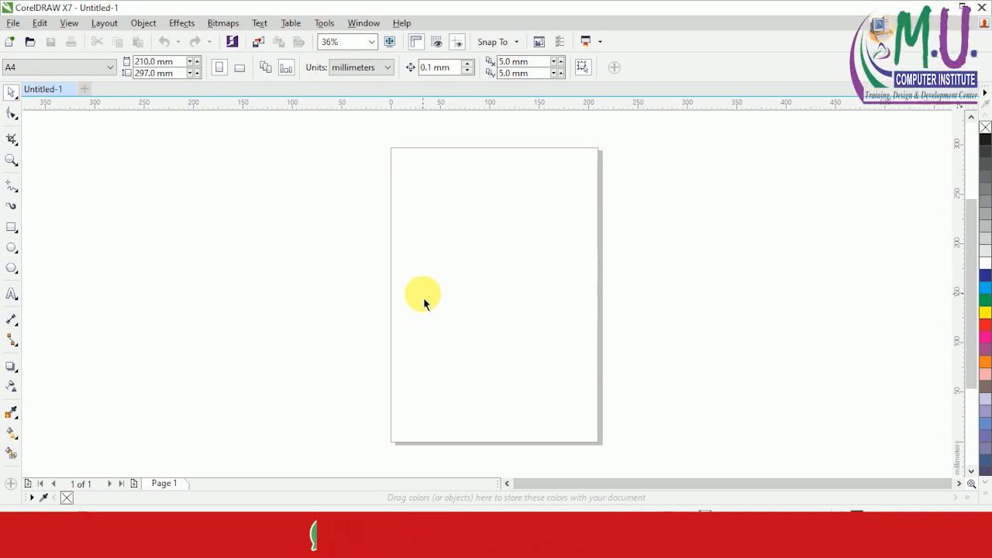
pyautogui.click(8, 373)
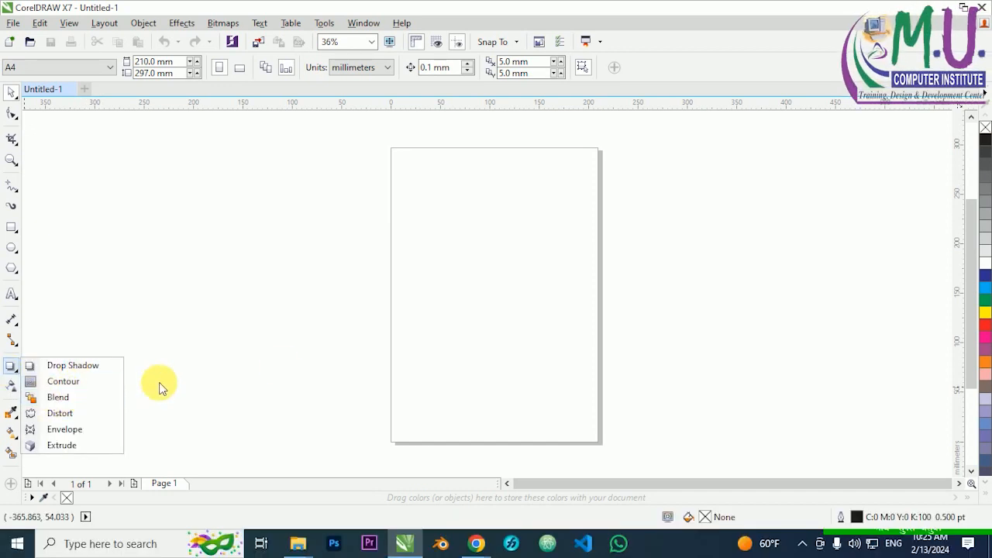
pyautogui.click(284, 368)
# Step: Draw an ellipse about 38 mm wide and 22 mm high near the upper left of the page
pyautogui.scroll(1, 396, 339)
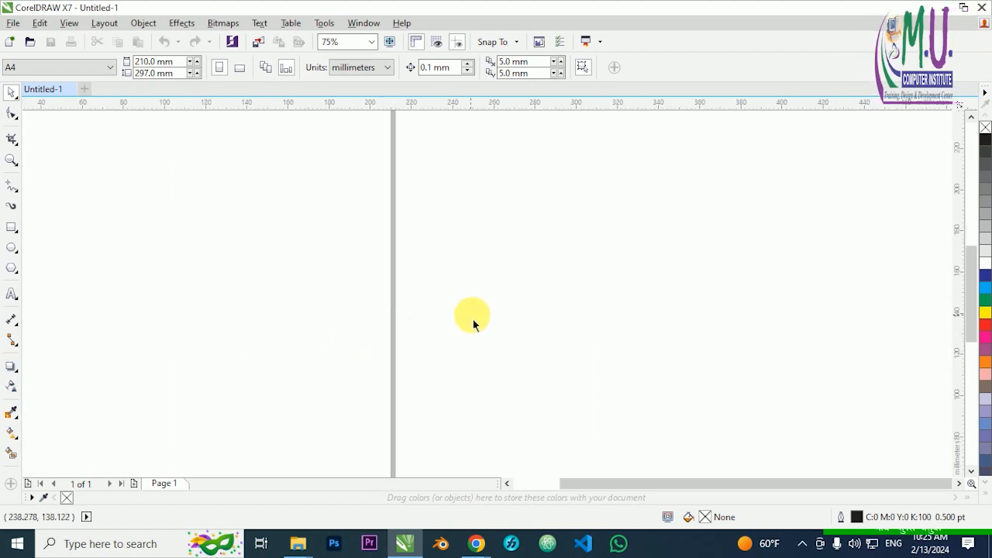
pyautogui.scroll(-1, 473, 323)
pyautogui.scroll(1, 349, 277)
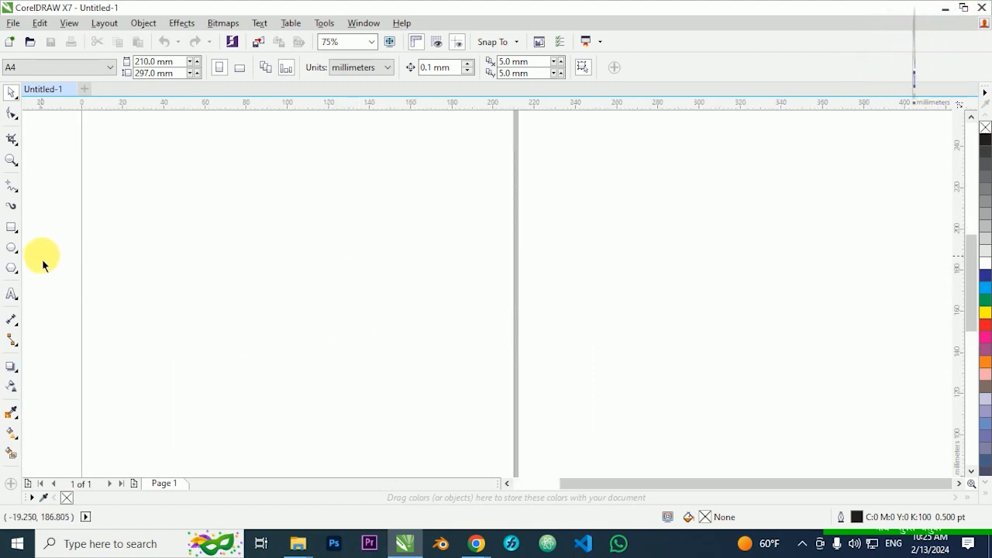
pyautogui.click(12, 248)
pyautogui.moveTo(148, 166); pyautogui.dragTo(235, 221)
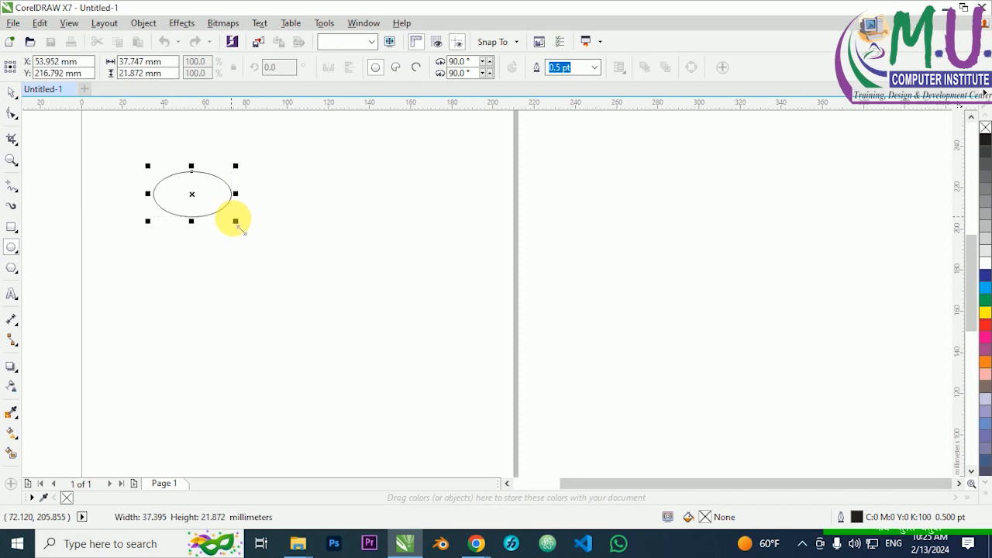
# Step: Add the artistic text "corel" below the ellipse in bold Arial and enlarge it to about 118 mm wide
pyautogui.click(12, 295)
pyautogui.click(177, 308)
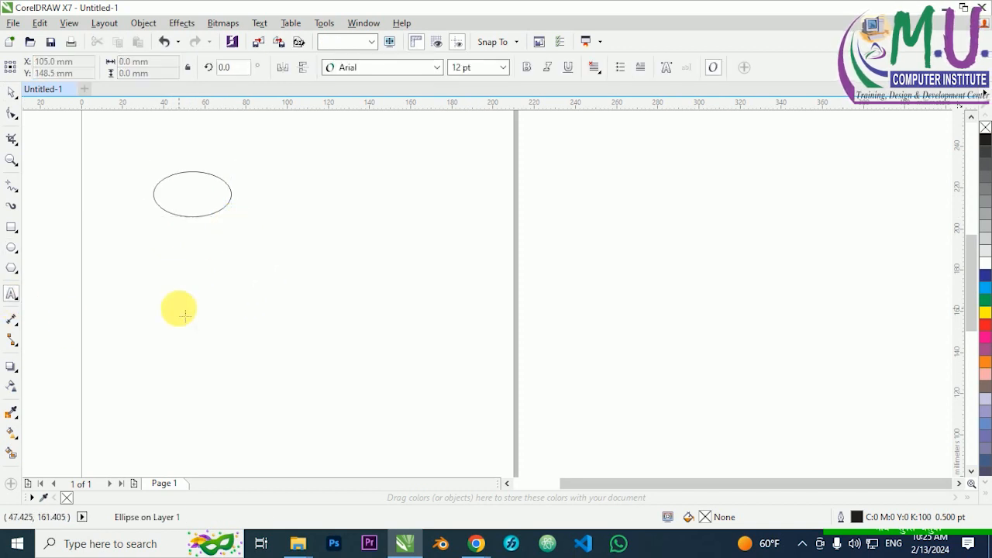
pyautogui.write('corel')
pyautogui.click(526, 67)
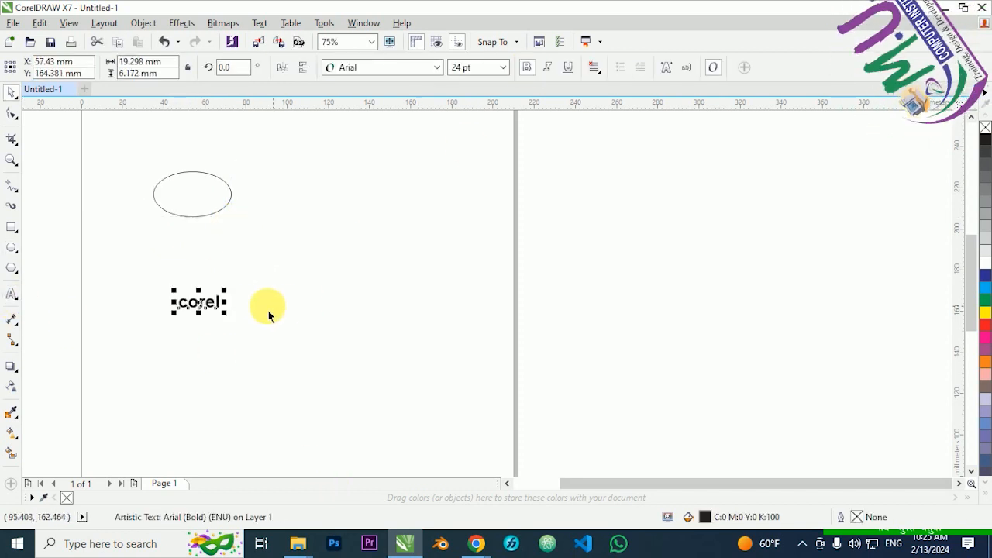
pyautogui.moveTo(225, 313); pyautogui.dragTo(426, 380)
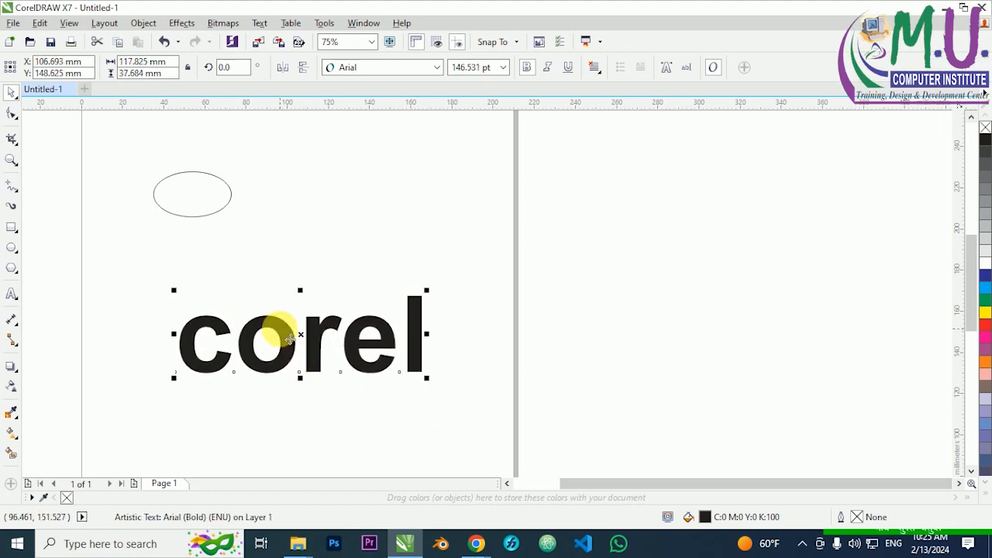
# Step: Change the "corel" text to UPPERCASE and place it on the page clear of the ellipse, centred near X 107, Y 146 mm
pyautogui.moveTo(266, 332); pyautogui.dragTo(275, 253)
pyautogui.click(260, 23)
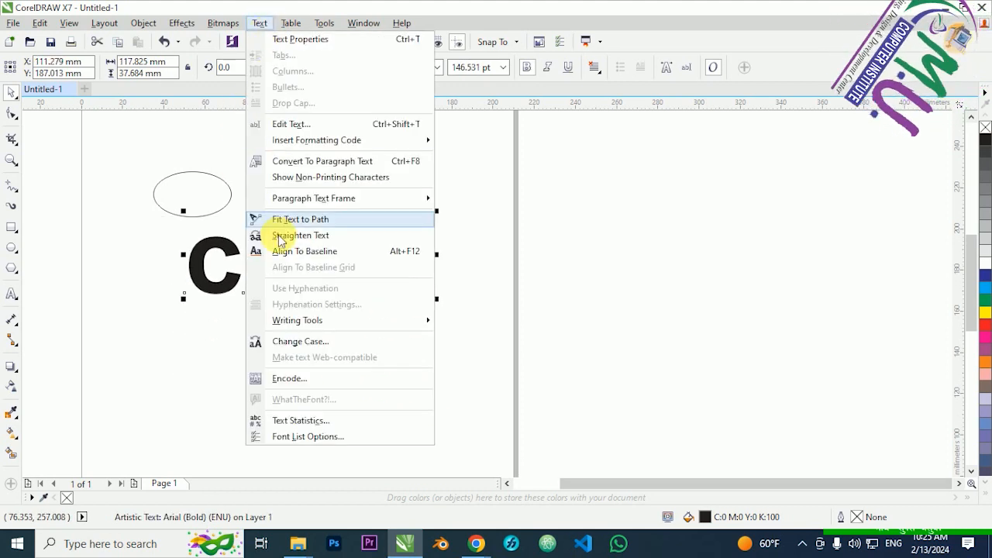
pyautogui.click(290, 344)
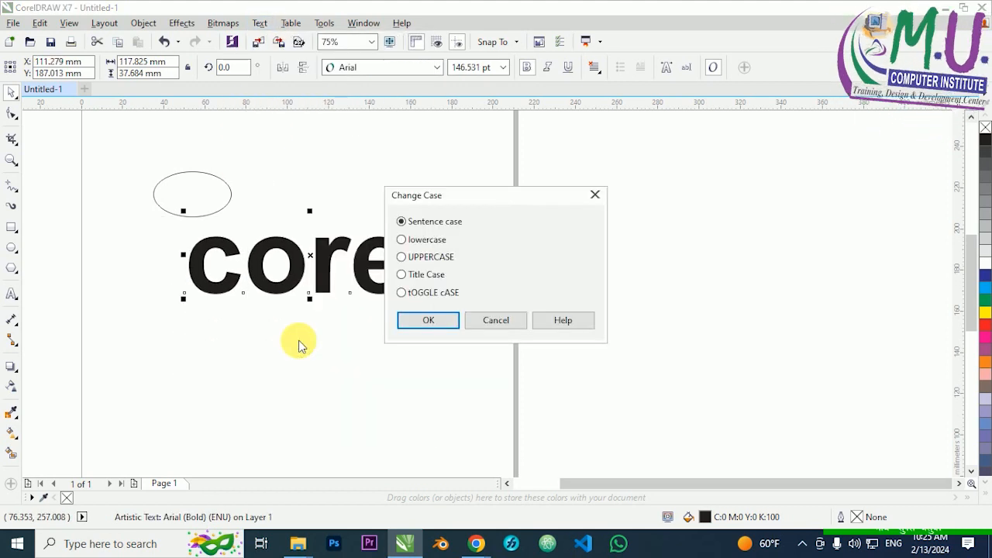
pyautogui.click(423, 258)
pyautogui.click(431, 320)
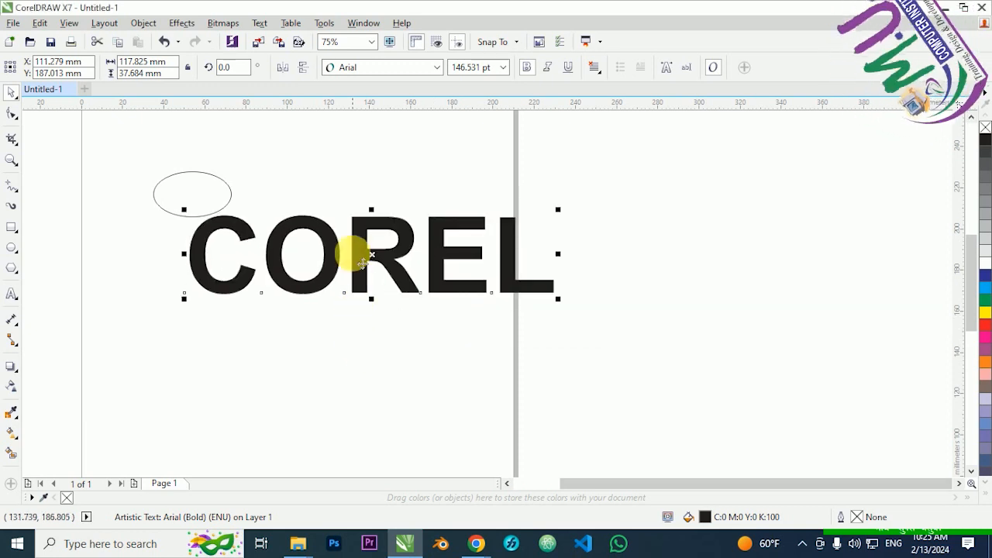
pyautogui.moveTo(354, 250); pyautogui.dragTo(287, 327)
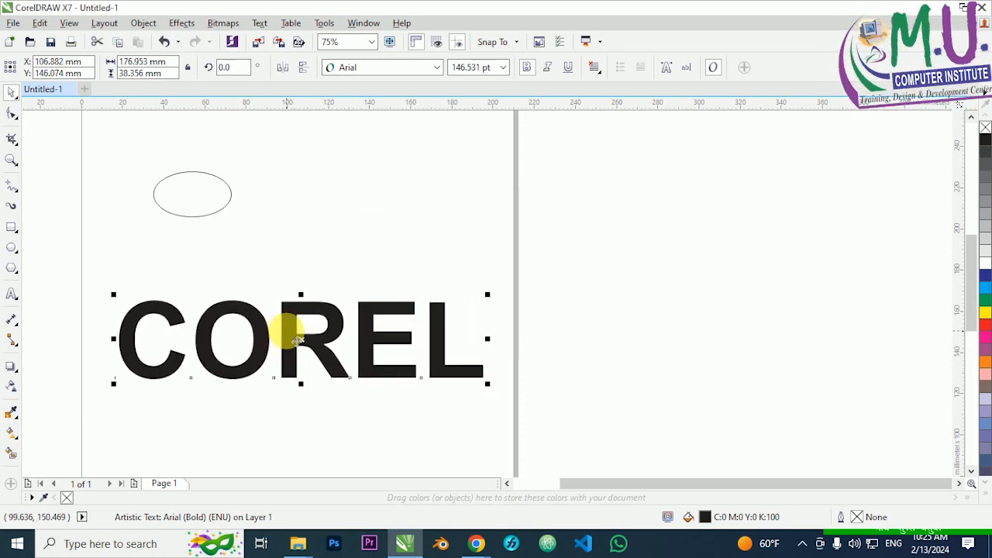
# Step: Convert the COREL text to curves
pyautogui.click(145, 23)
pyautogui.click(172, 292)
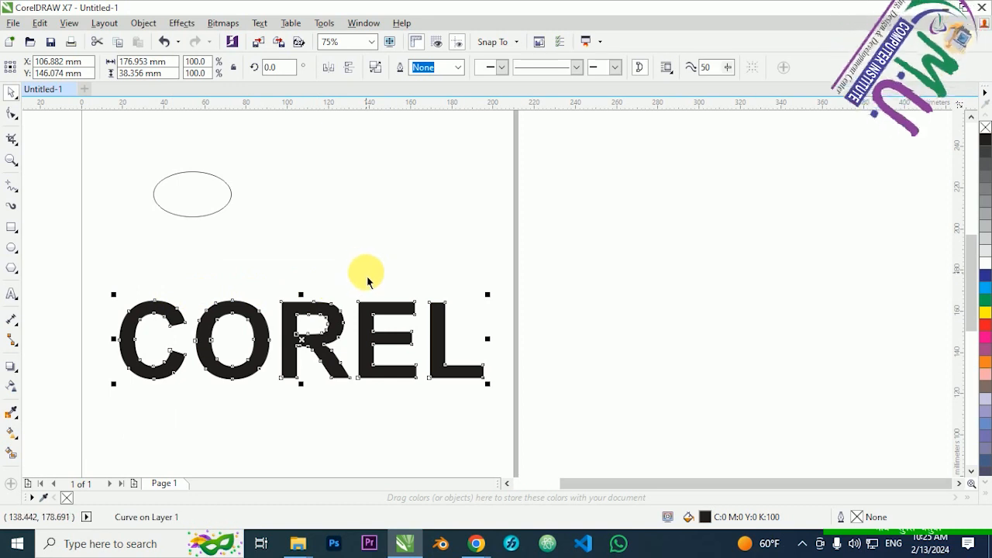
pyautogui.click(354, 303)
pyautogui.click(334, 336)
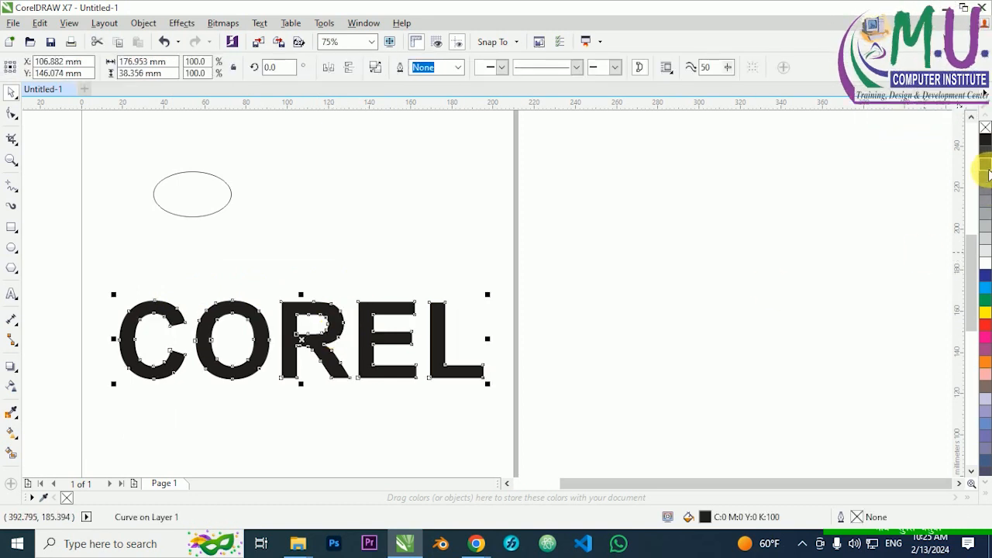
# Step: Remove the fill from the COREL letters and give them a black outline
pyautogui.click(985, 128)
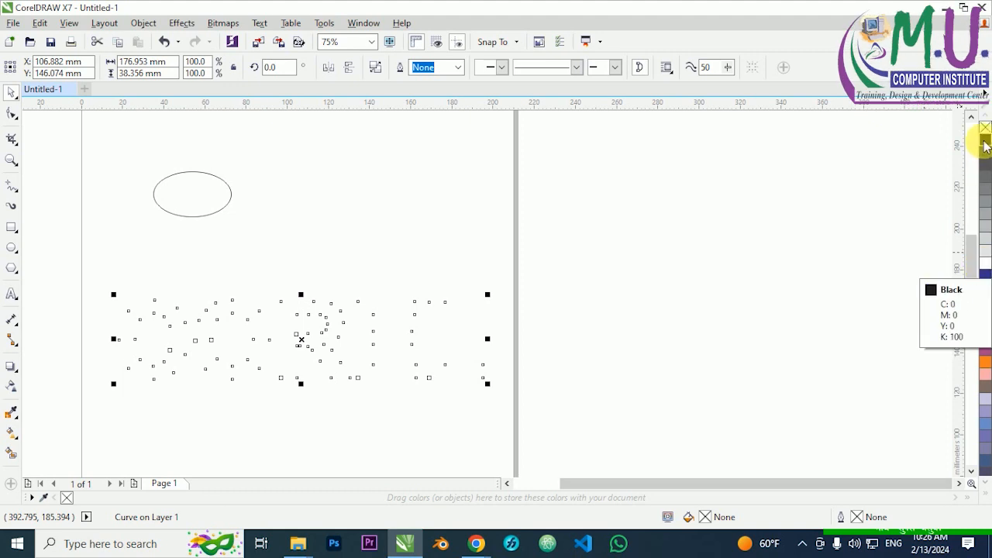
pyautogui.rightClick(985, 142)
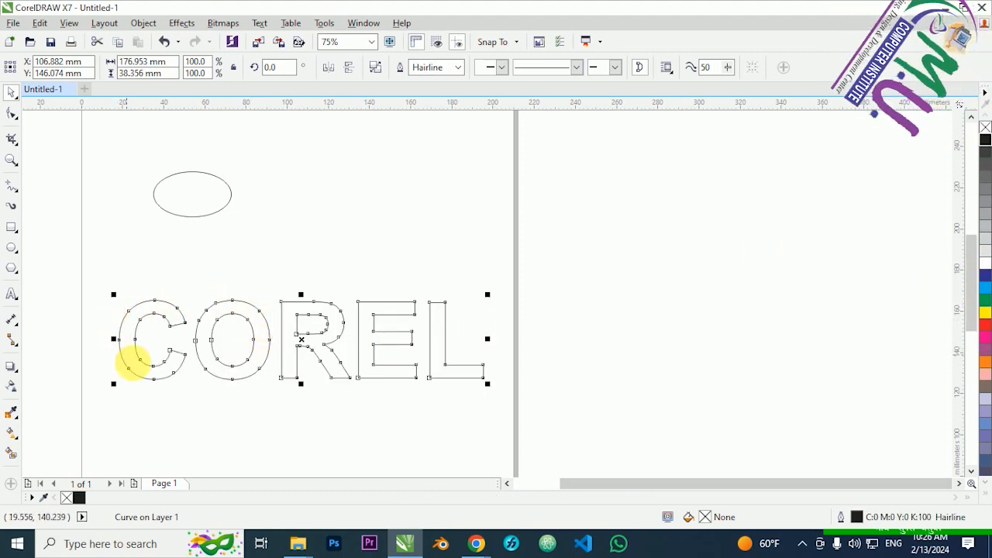
pyautogui.click(302, 414)
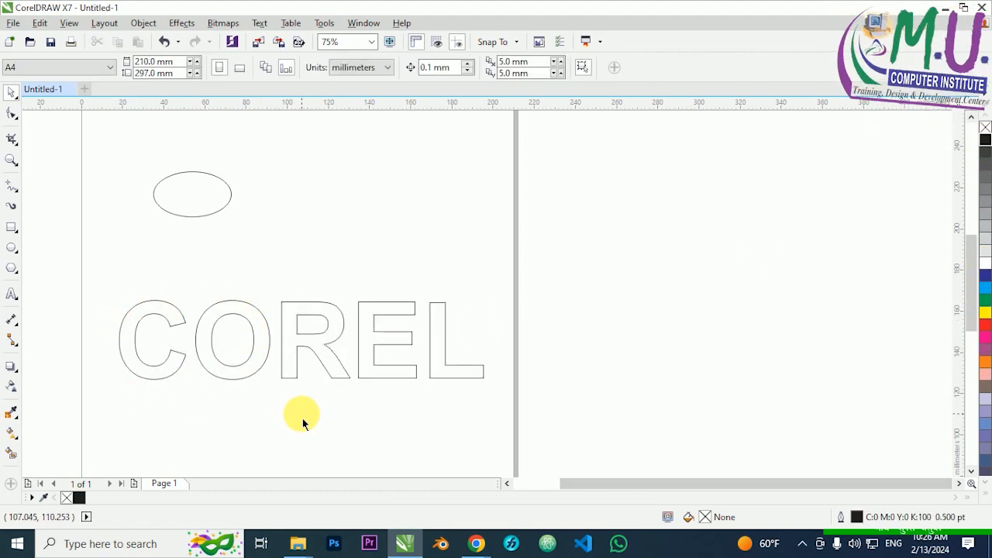
# Step: Move the ellipse above the letter C and stretch it to about 34 mm high
pyautogui.click(215, 215)
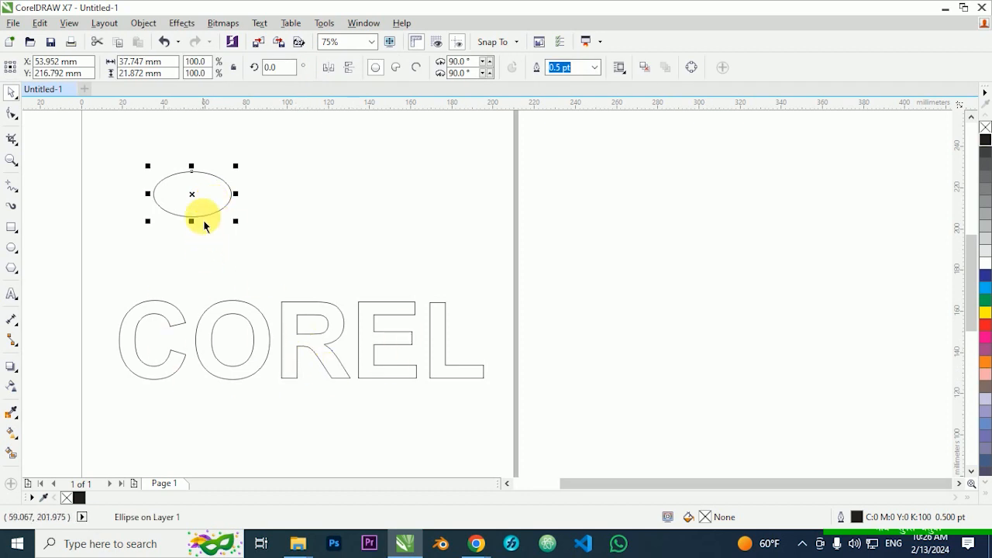
pyautogui.moveTo(205, 225); pyautogui.dragTo(155, 253)
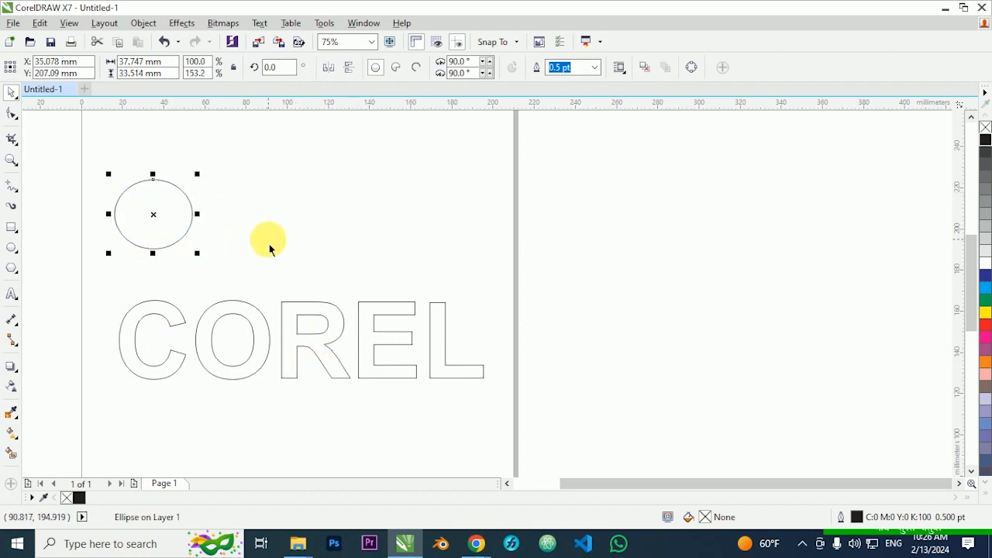
pyautogui.click(269, 248)
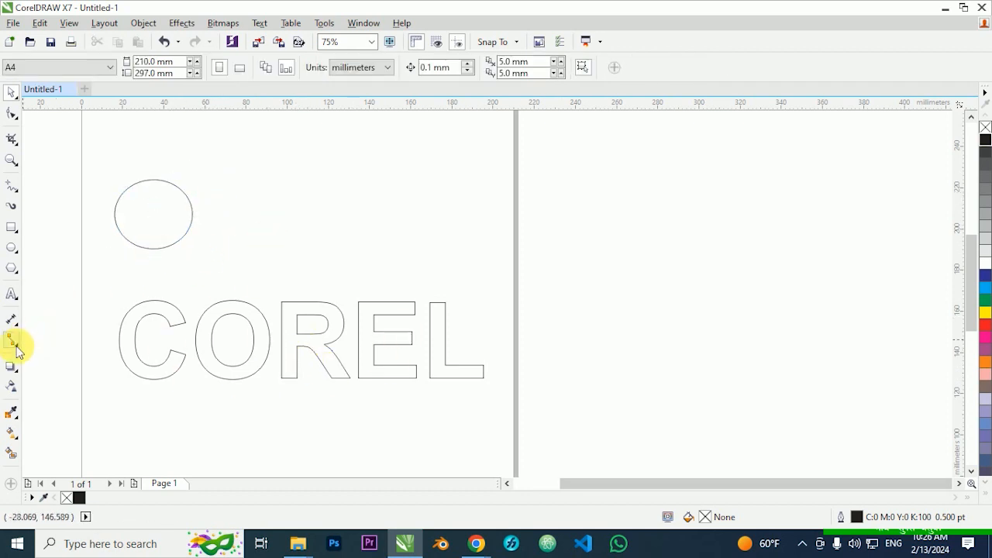
# Step: Draw a seven-sided polygon about 39 by 38 mm above the letters R and E and apply an inside contour with 2 steps
pyautogui.click(12, 269)
pyautogui.moveTo(331, 163); pyautogui.dragTo(420, 248)
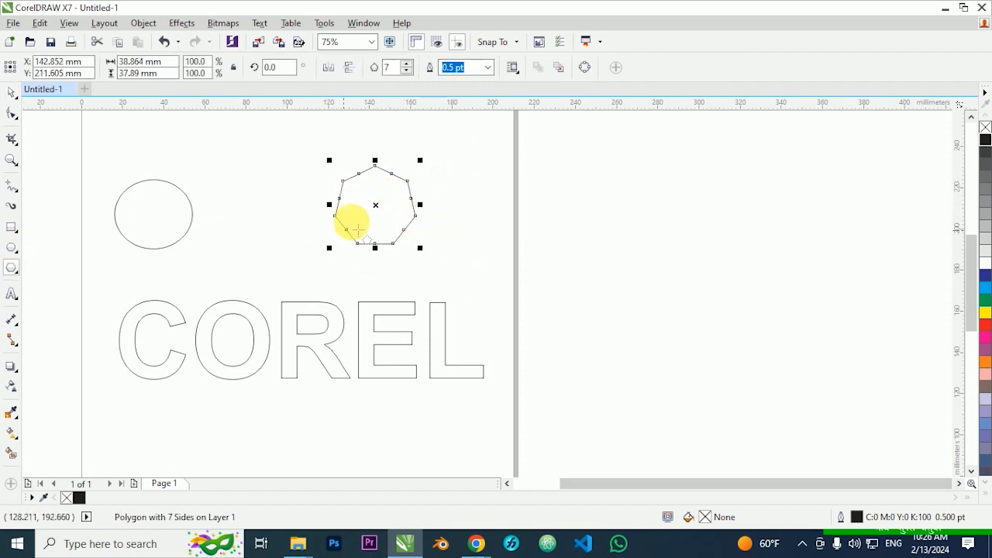
pyautogui.click(14, 373)
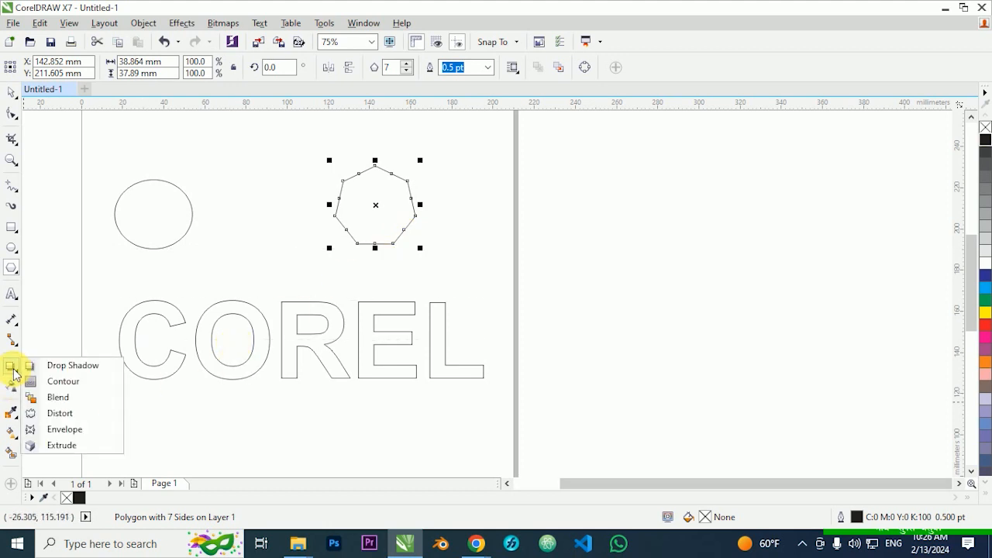
pyautogui.click(62, 381)
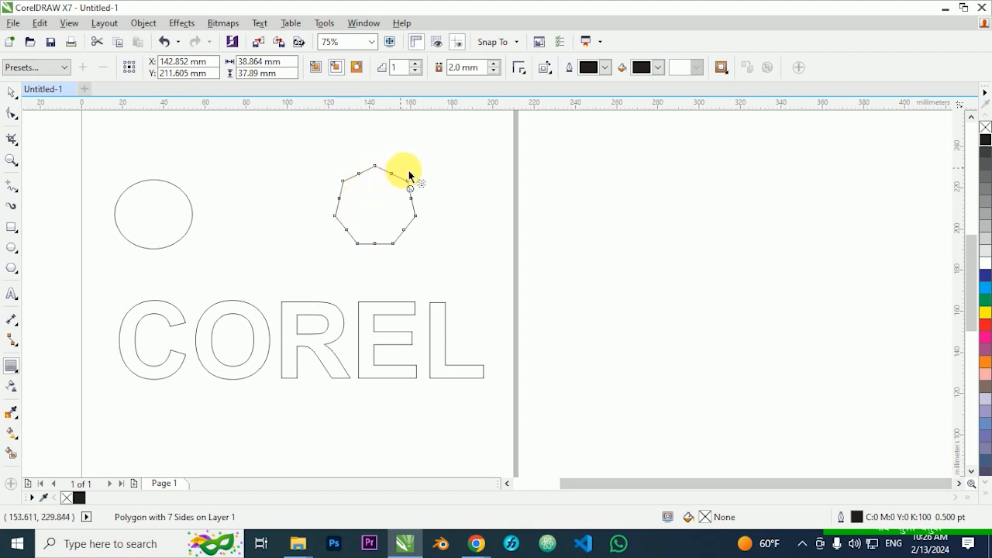
pyautogui.scroll(2, 388, 166)
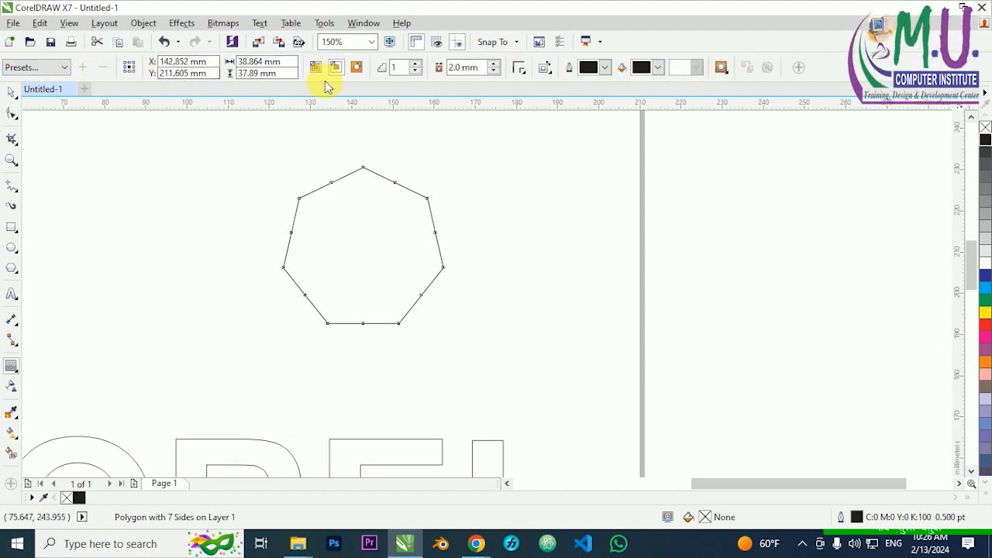
pyautogui.click(414, 65)
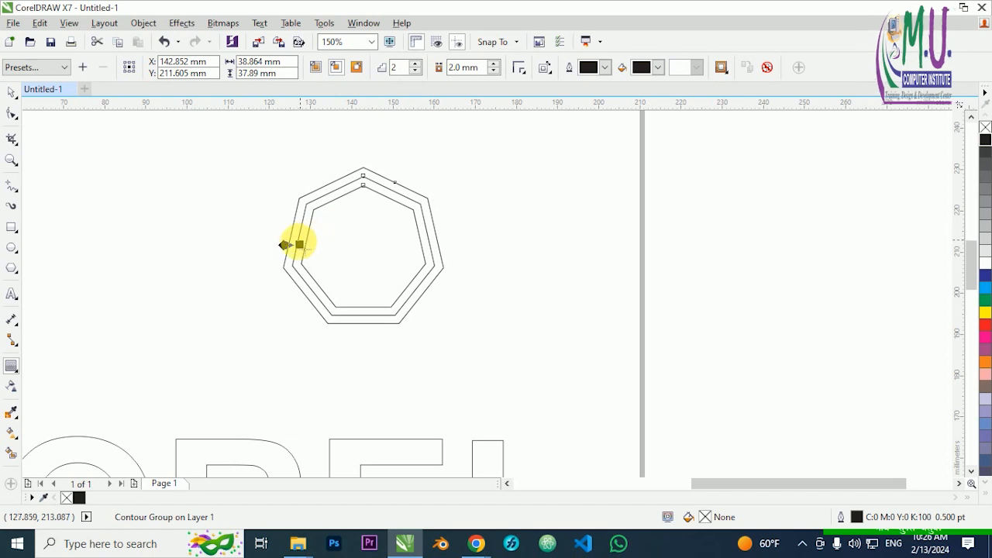
# Step: Adjust the polygon's contour interactively to 3 steps with an offset of about 1.8 mm
pyautogui.scroll(2, 286, 245)
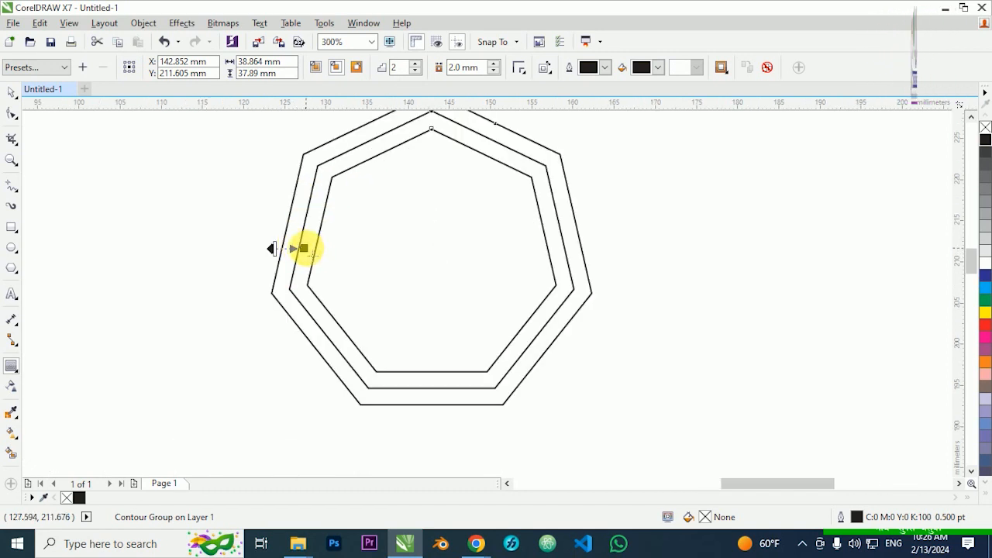
pyautogui.moveTo(303, 248); pyautogui.dragTo(329, 248)
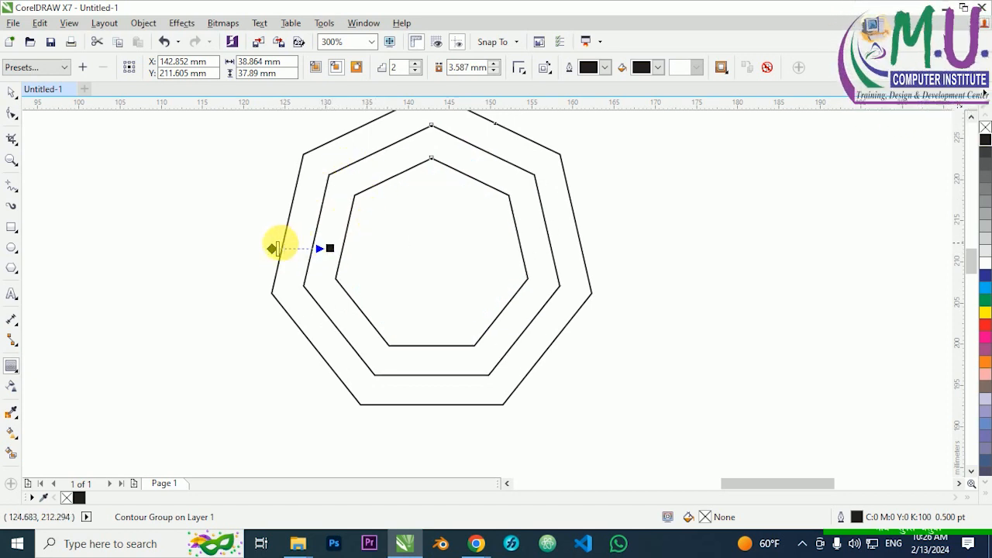
pyautogui.moveTo(284, 248); pyautogui.dragTo(277, 246)
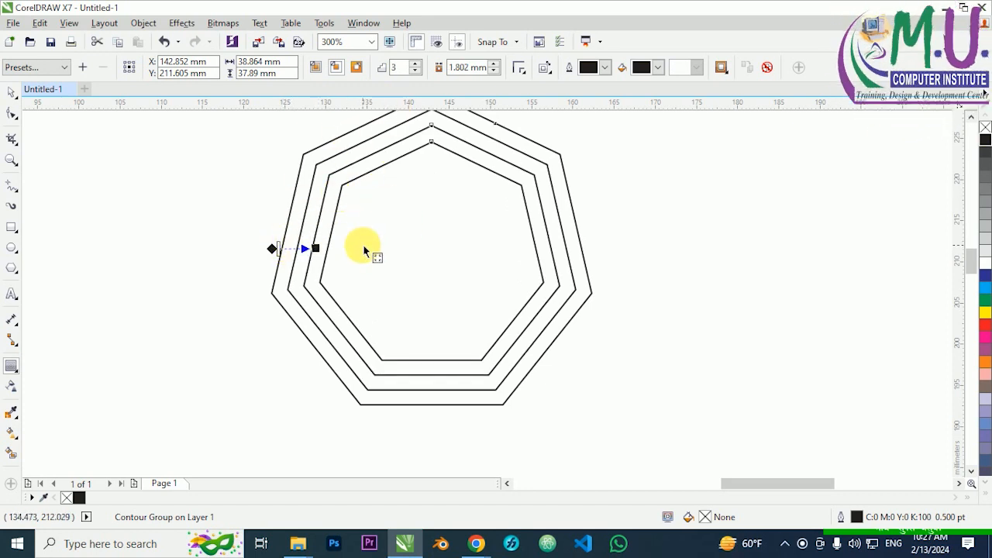
pyautogui.scroll(-2, 284, 271)
pyautogui.scroll(2, 377, 239)
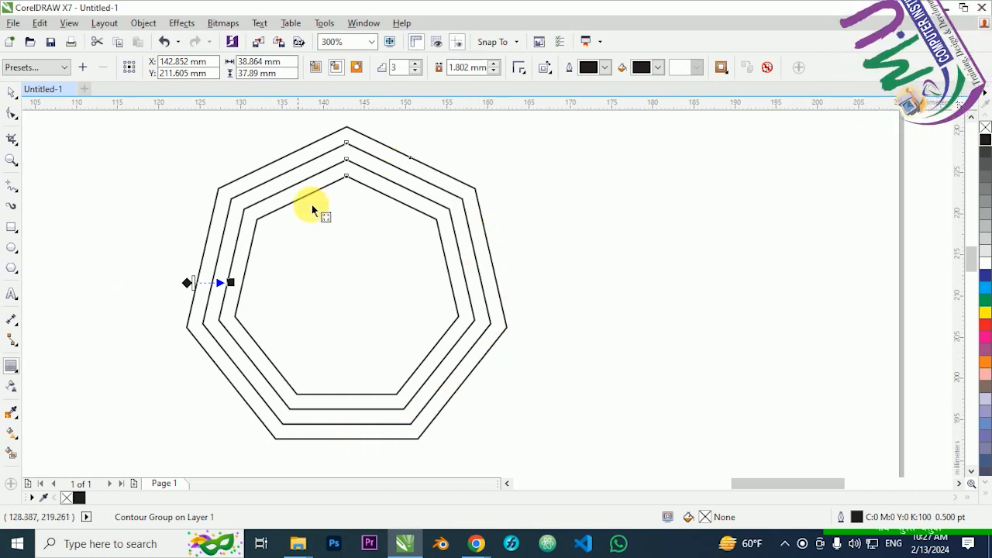
pyautogui.scroll(-2, 236, 264)
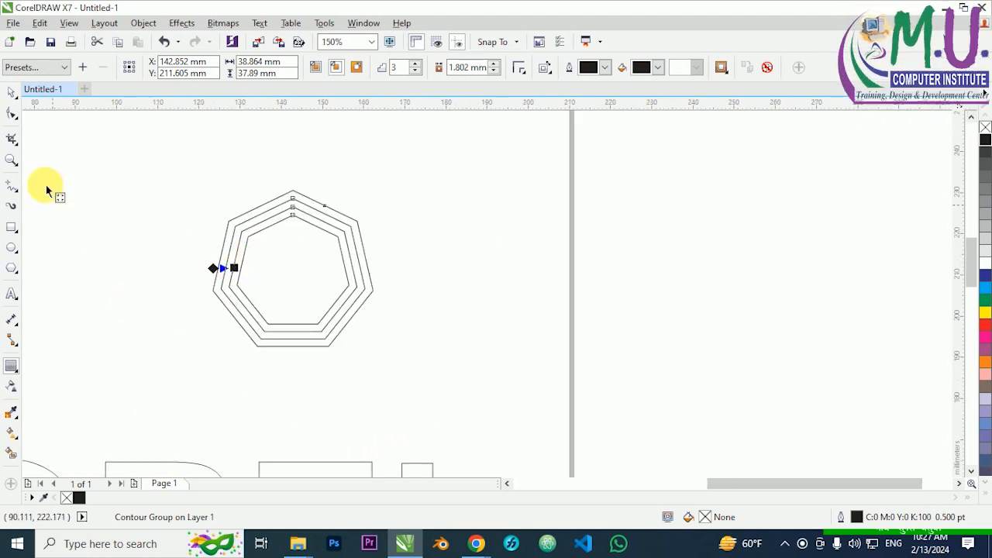
# Step: Move the contoured polygon about 13 mm to the right and break its contour group apart
pyautogui.click(11, 93)
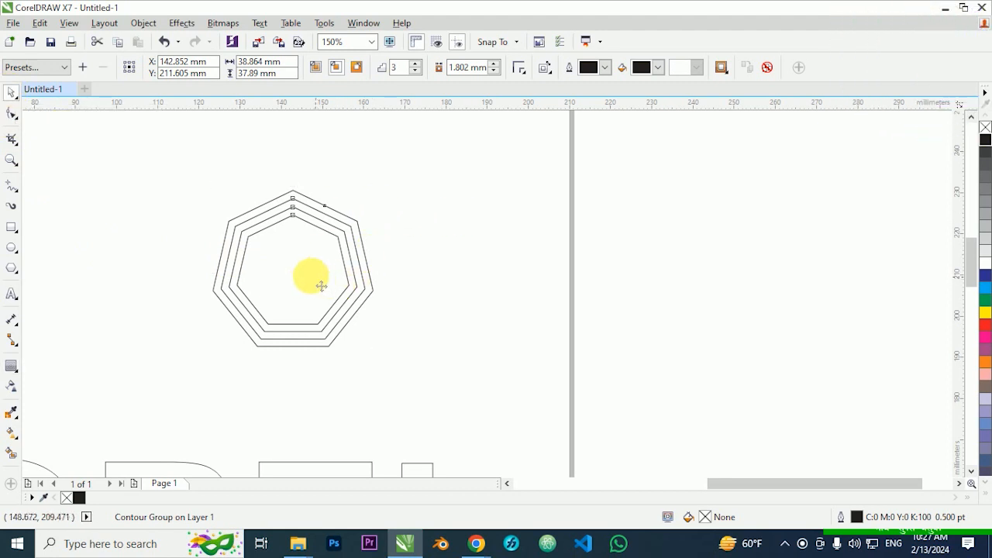
pyautogui.moveTo(323, 284); pyautogui.dragTo(380, 275)
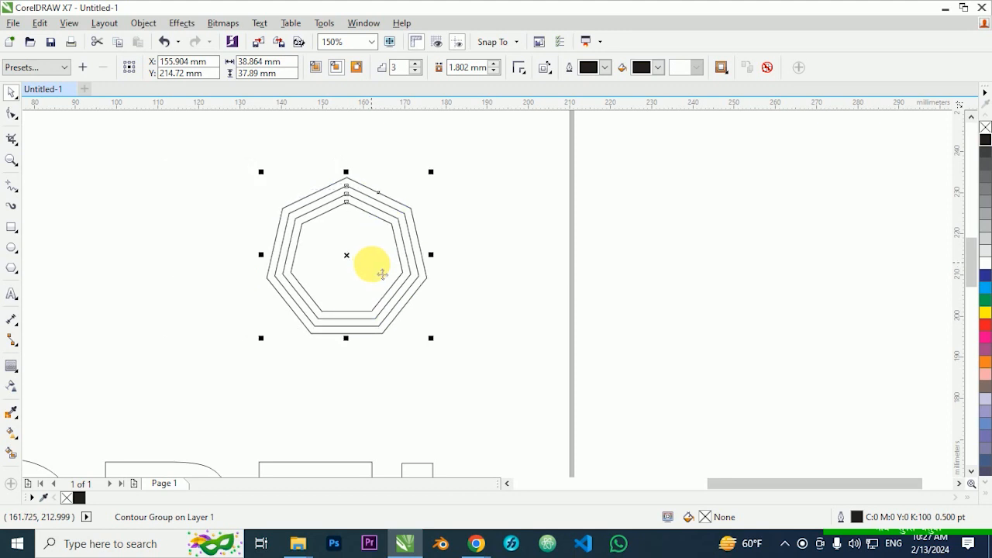
pyautogui.click(143, 23)
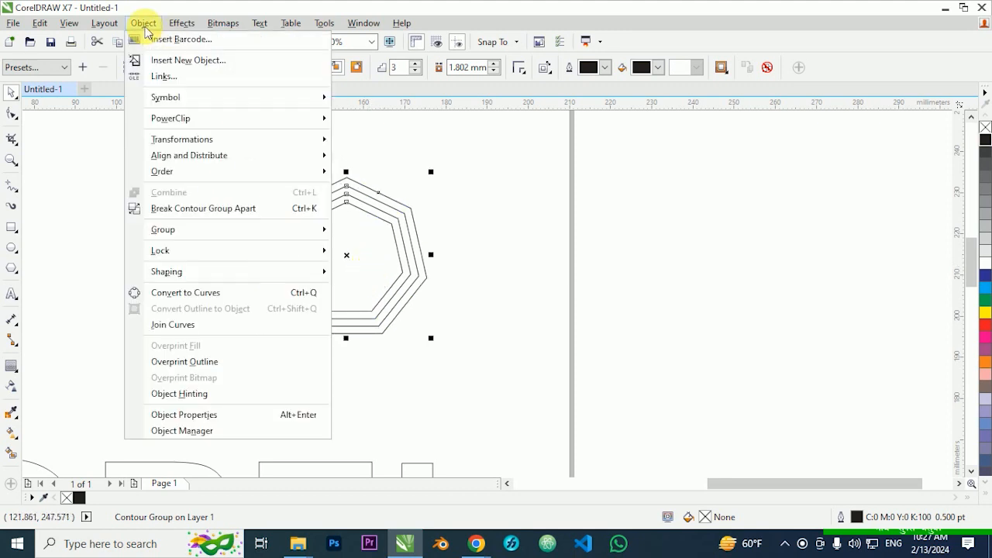
pyautogui.click(172, 217)
pyautogui.click(542, 353)
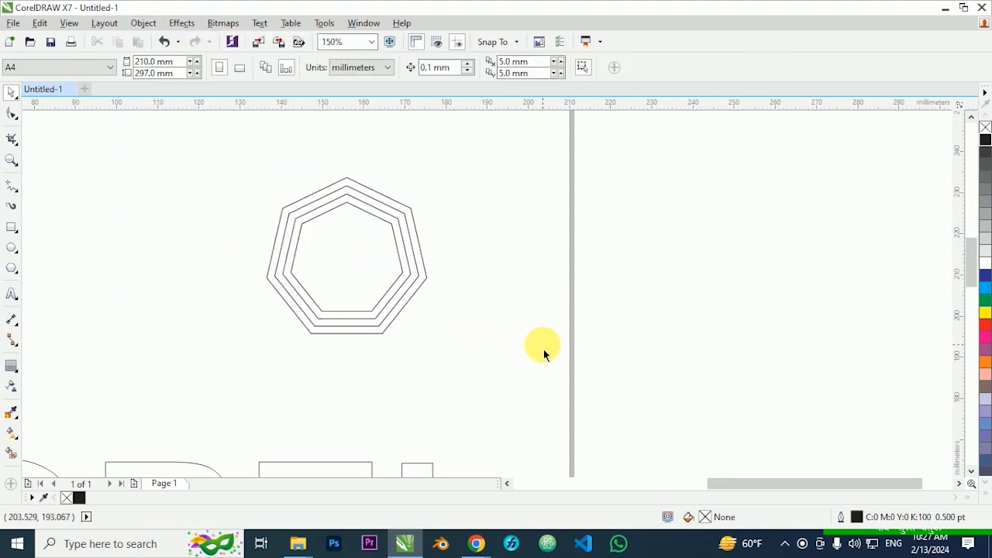
# Step: Ungroup the three contour polygons and spread them out separately to the right of the original polygon
pyautogui.moveTo(385, 224); pyautogui.dragTo(569, 231)
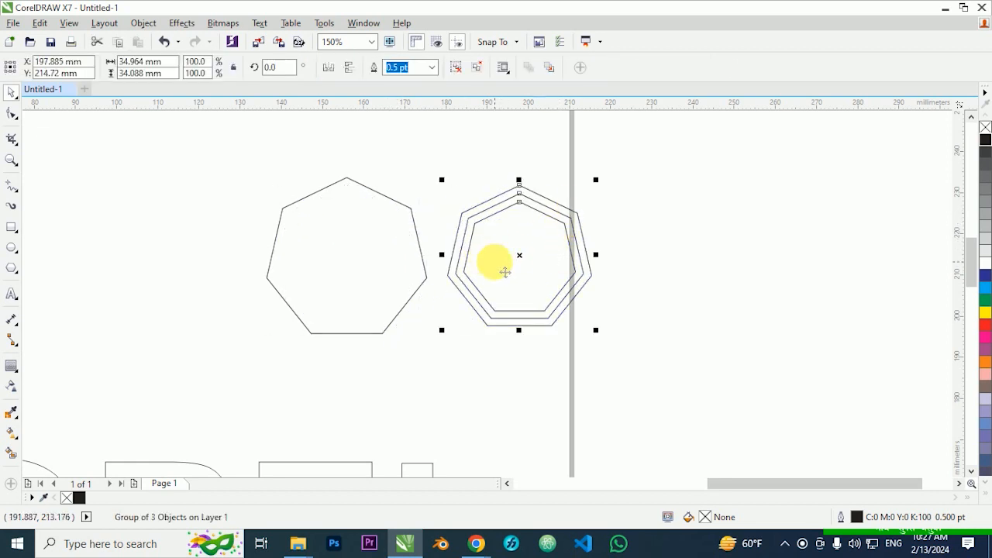
pyautogui.click(458, 67)
pyautogui.click(711, 275)
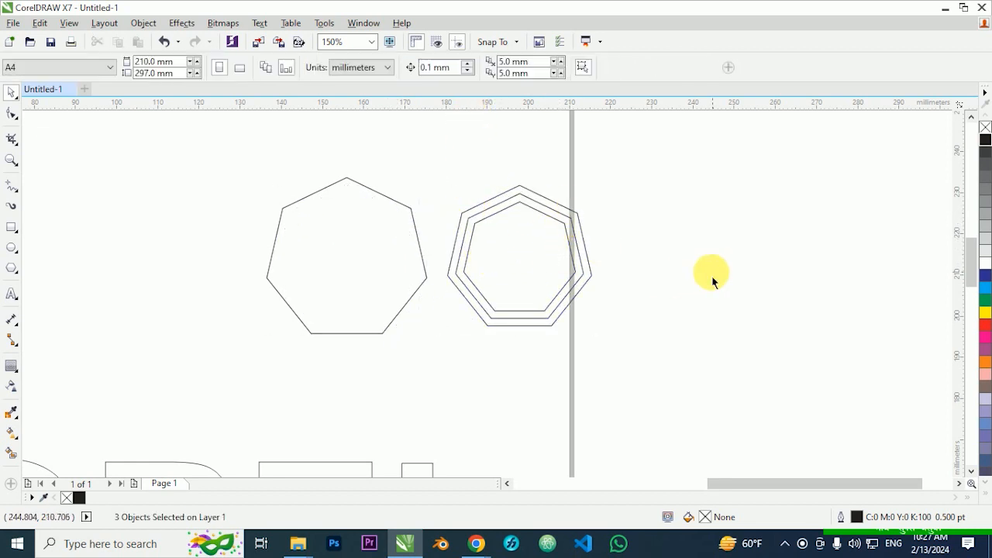
pyautogui.moveTo(531, 243); pyautogui.dragTo(647, 283)
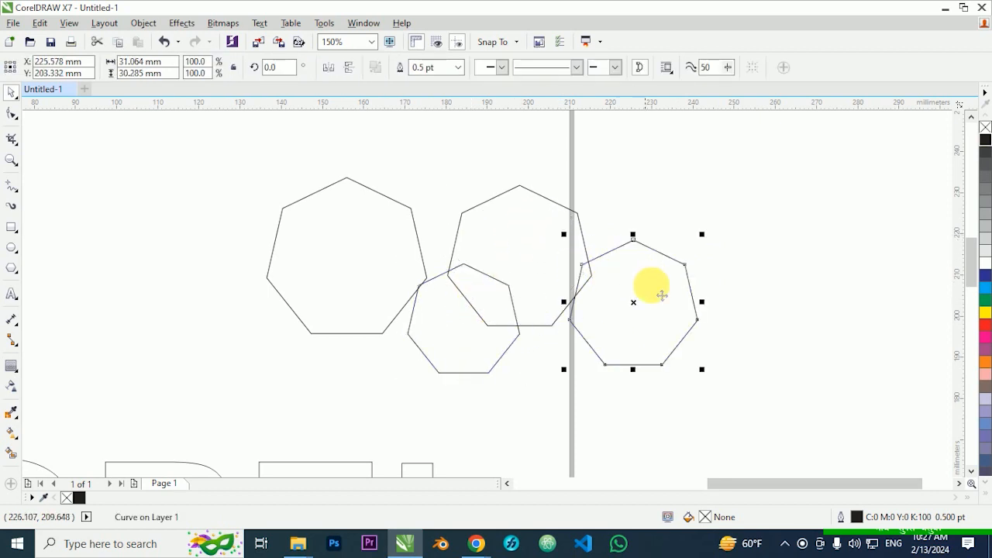
pyautogui.click(779, 339)
# Step: Apply an inside contour with 1 step and a 2.0 mm offset to the COREL letters
pyautogui.scroll(-2, 422, 202)
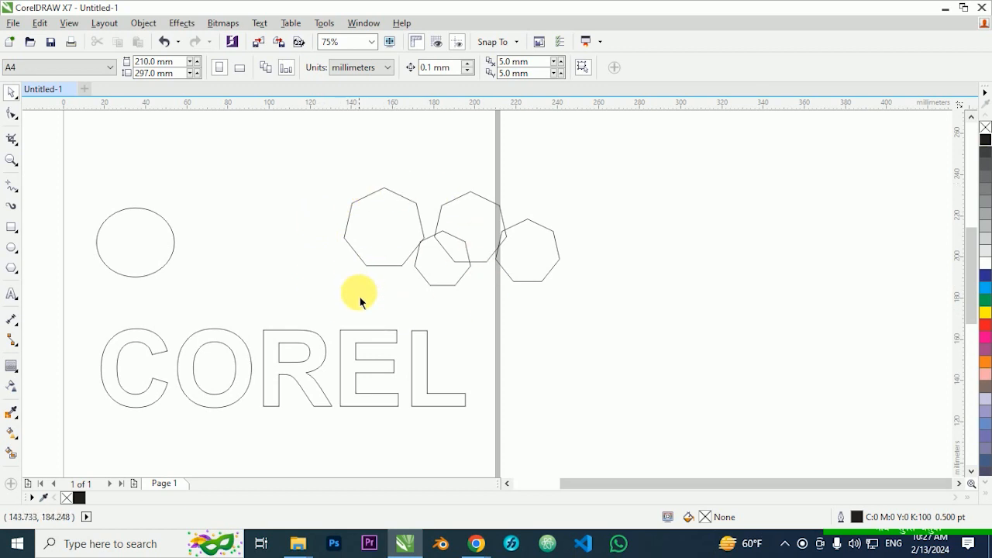
pyautogui.click(135, 349)
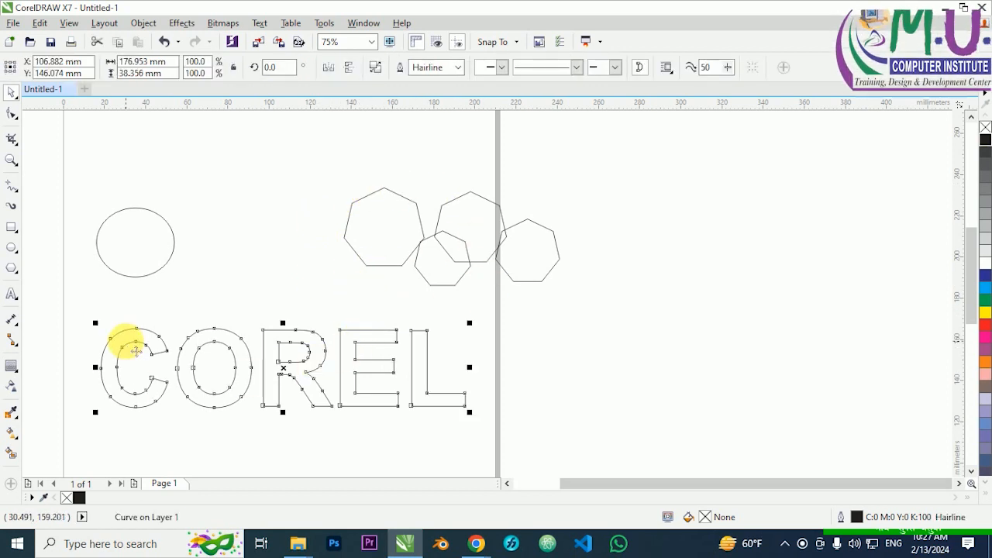
pyautogui.click(11, 369)
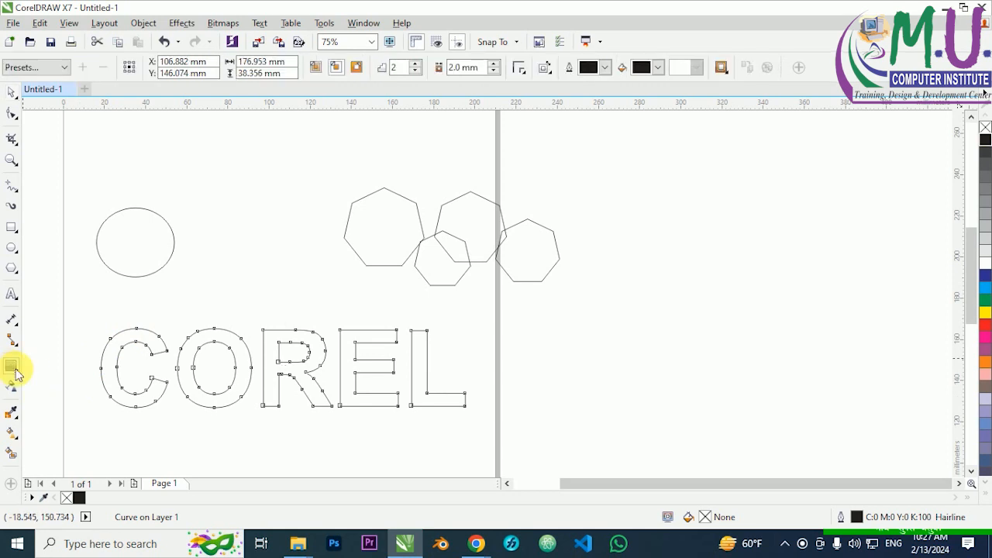
pyautogui.click(416, 71)
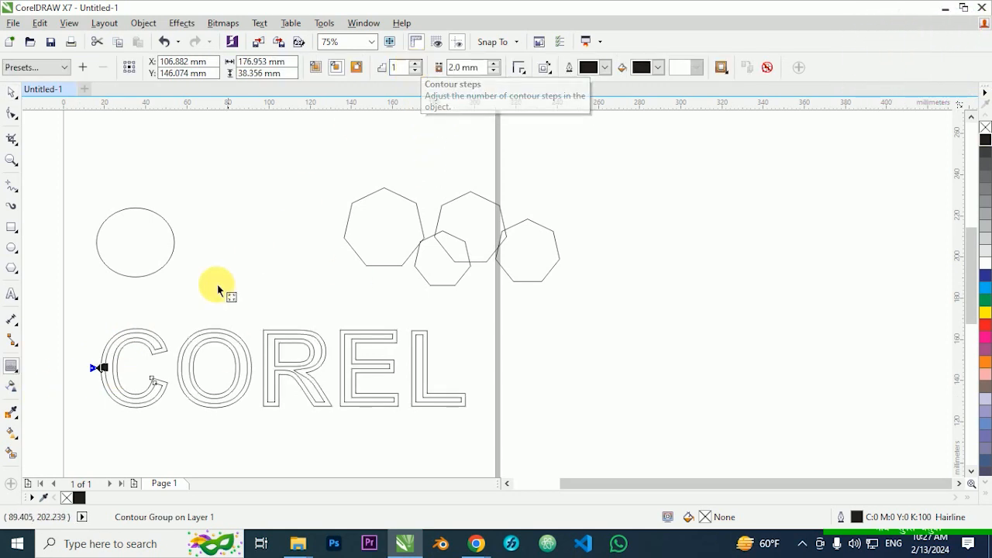
pyautogui.scroll(2, 75, 399)
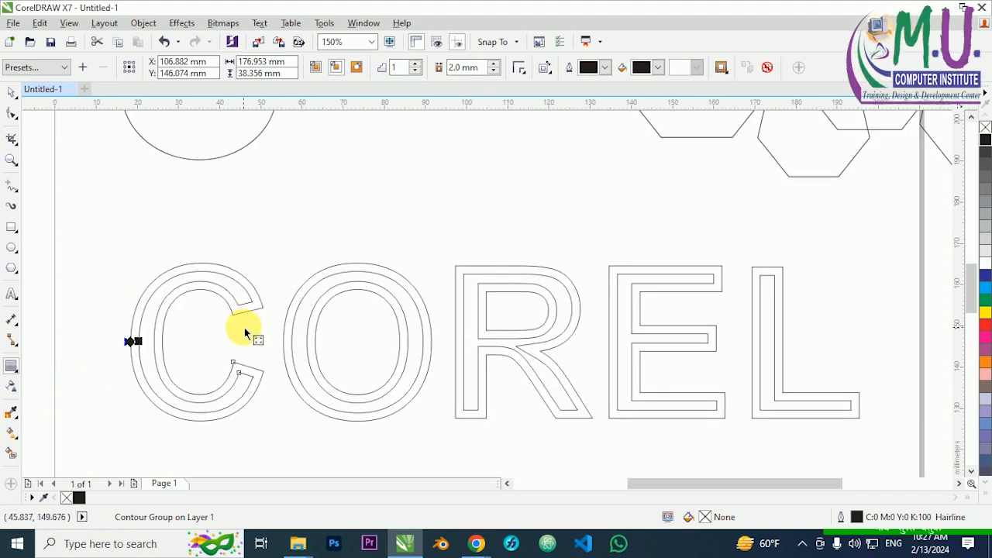
pyautogui.scroll(2, 220, 303)
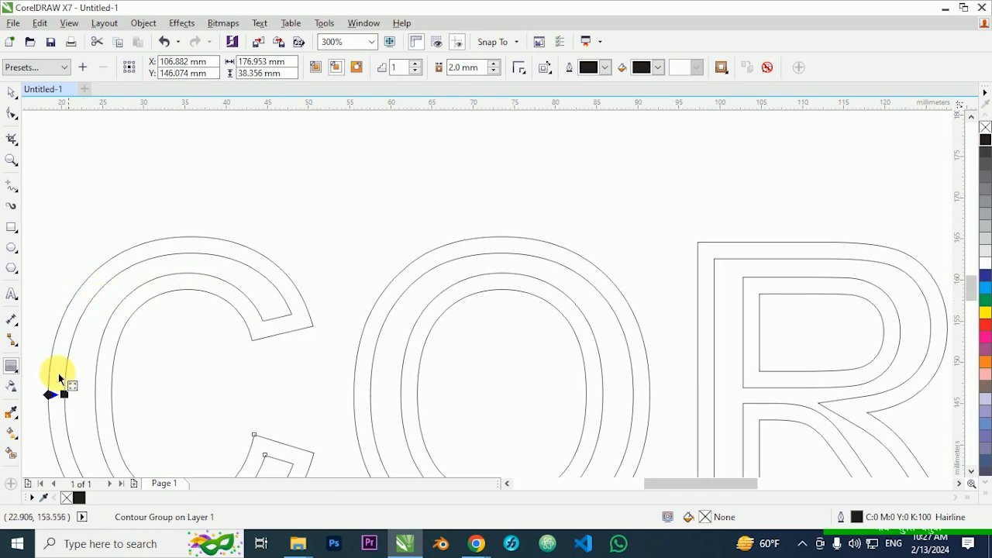
pyautogui.scroll(-2, 147, 276)
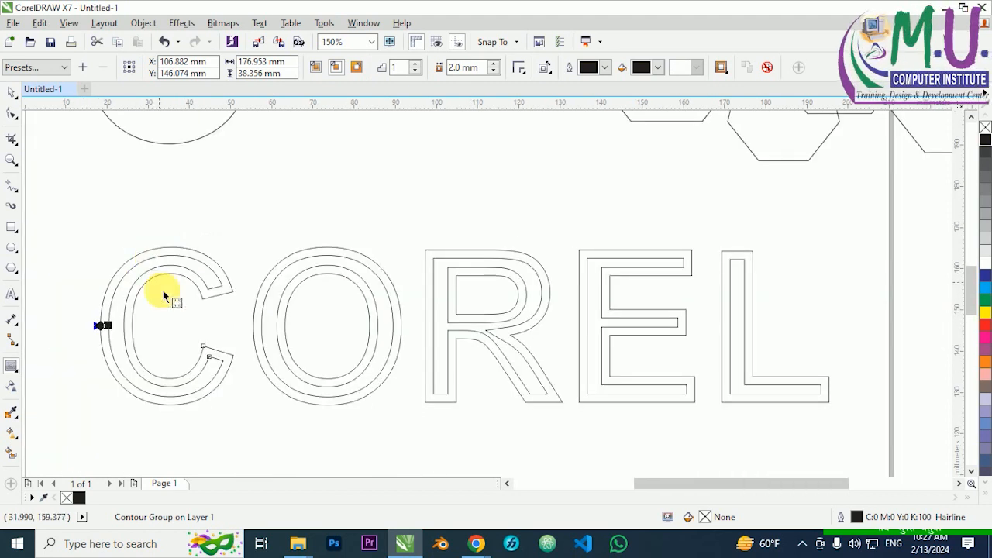
pyautogui.scroll(-1, 287, 413)
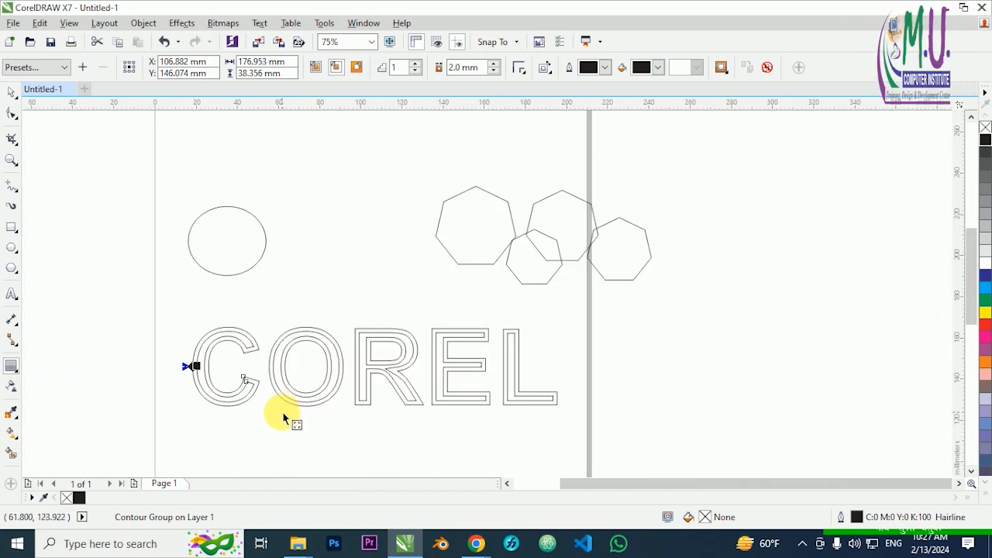
pyautogui.click(12, 93)
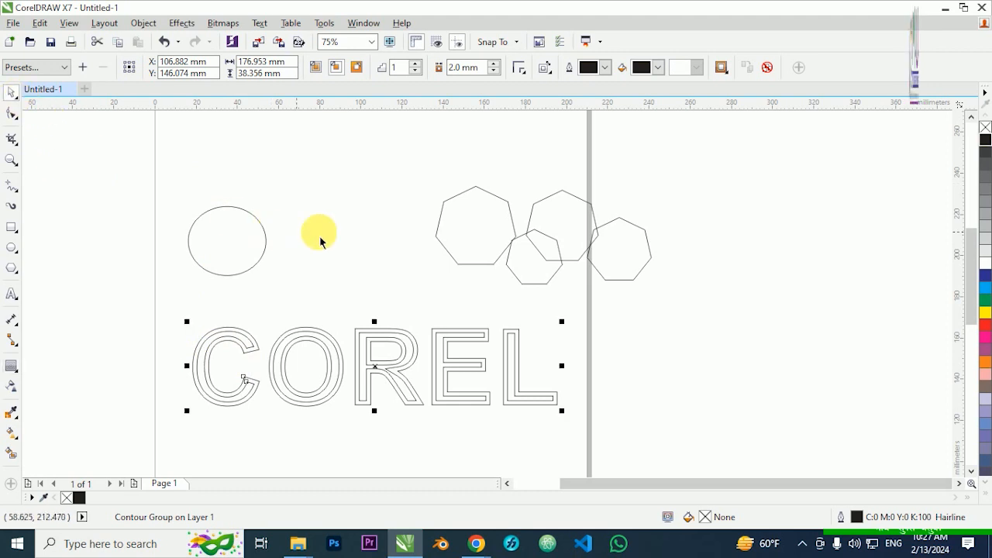
pyautogui.click(347, 223)
# Step: Draw a heart from the basic shapes, about 57.5 mm wide and high, below the COREL letters
pyautogui.scroll(-1, 346, 225)
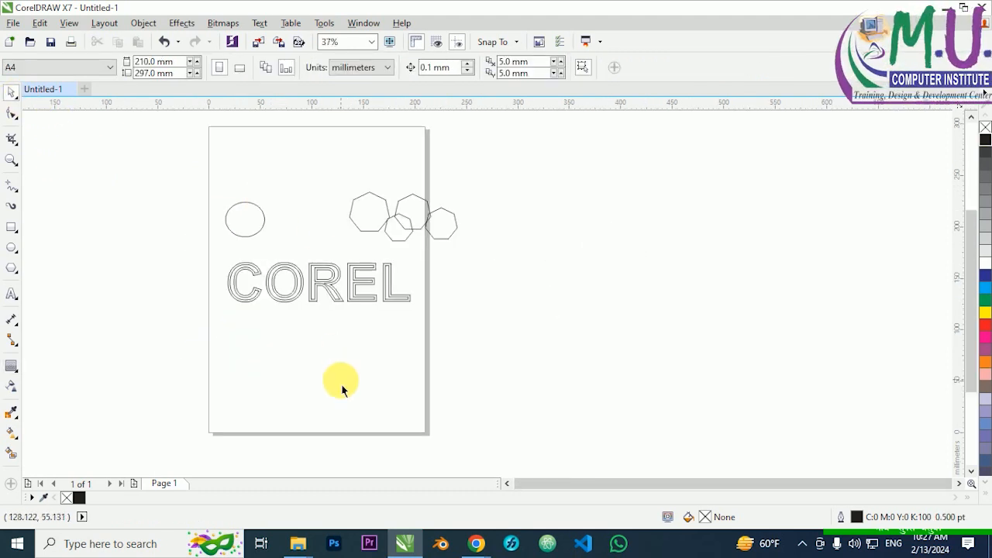
pyautogui.scroll(1, 342, 390)
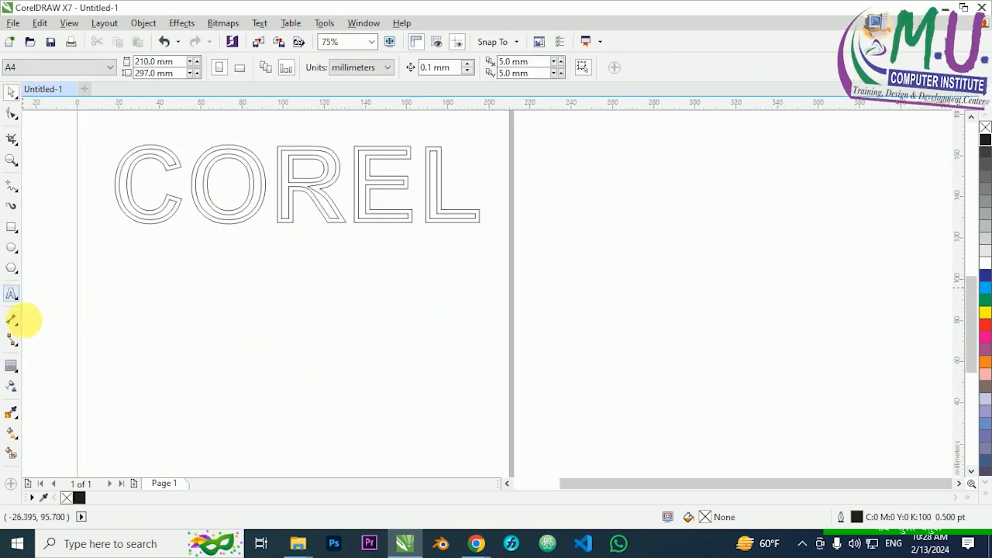
pyautogui.click(12, 269)
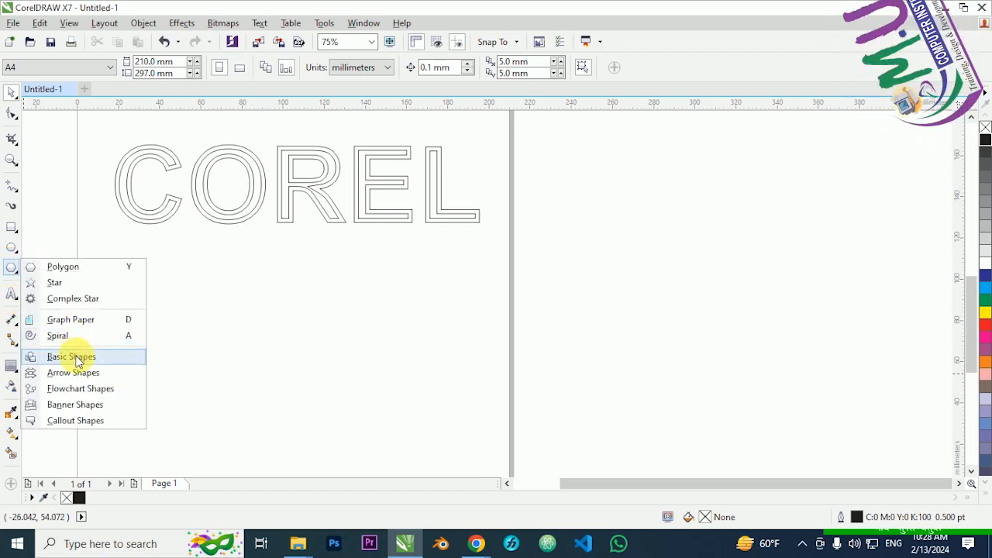
pyautogui.click(70, 356)
pyautogui.click(376, 69)
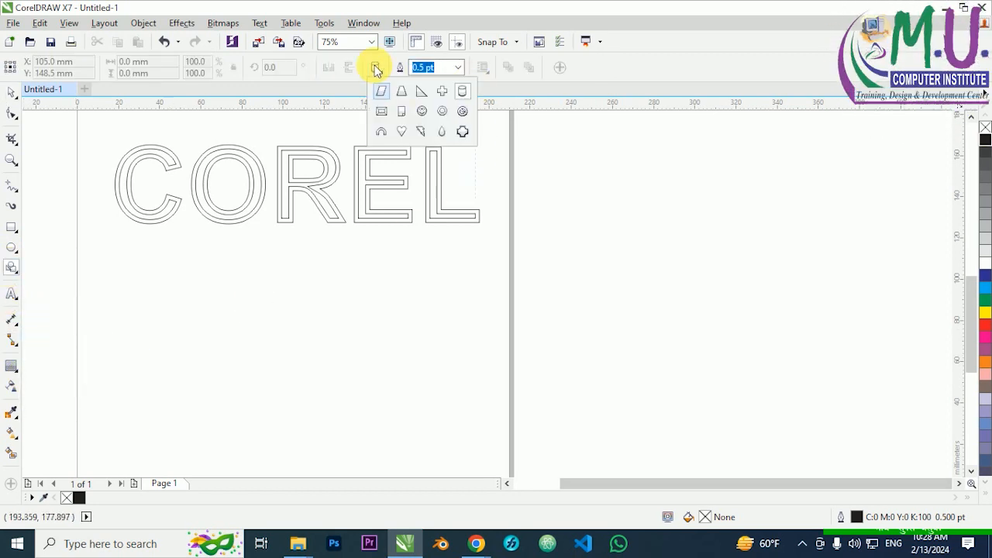
pyautogui.click(402, 136)
pyautogui.moveTo(190, 275); pyautogui.dragTo(299, 404)
pyautogui.click(12, 93)
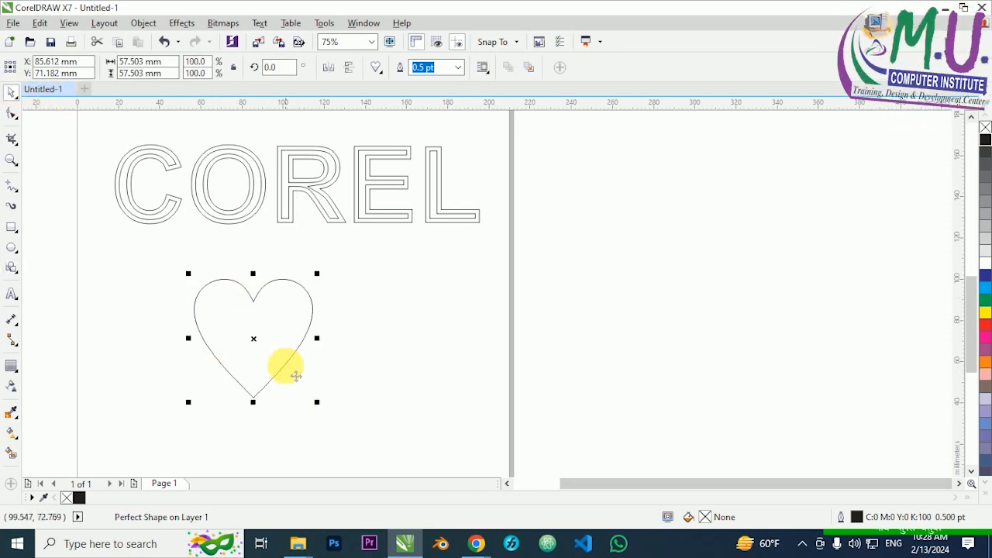
# Step: Delete the ellipse above the letter C
pyautogui.scroll(-1, 188, 403)
pyautogui.scroll(1, 209, 240)
pyautogui.click(160, 237)
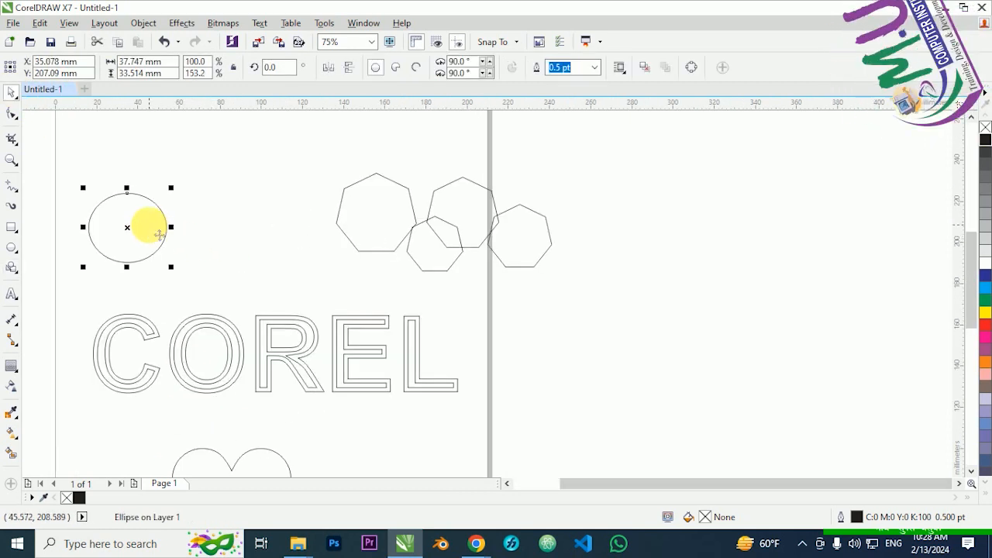
pyautogui.scroll(1, 84, 229)
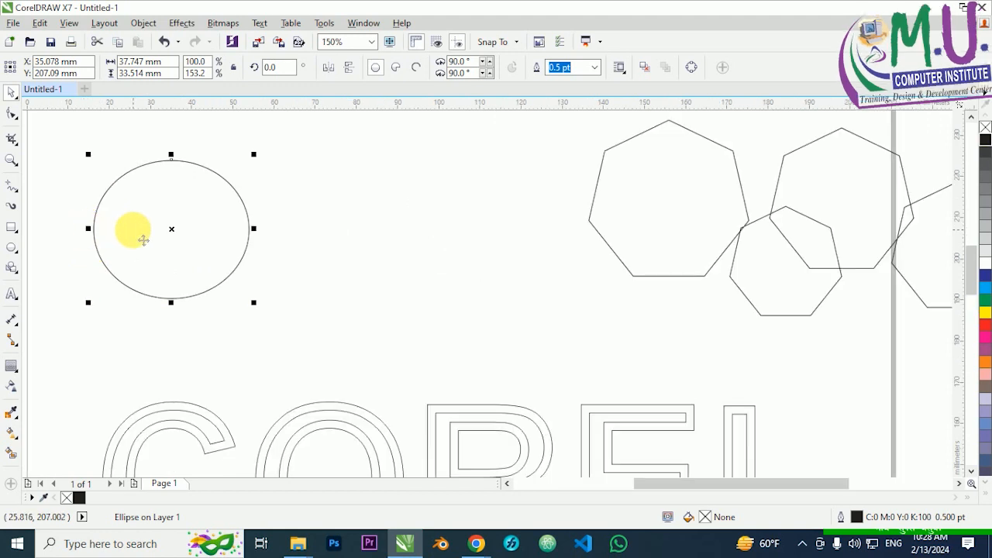
pyautogui.click(392, 259)
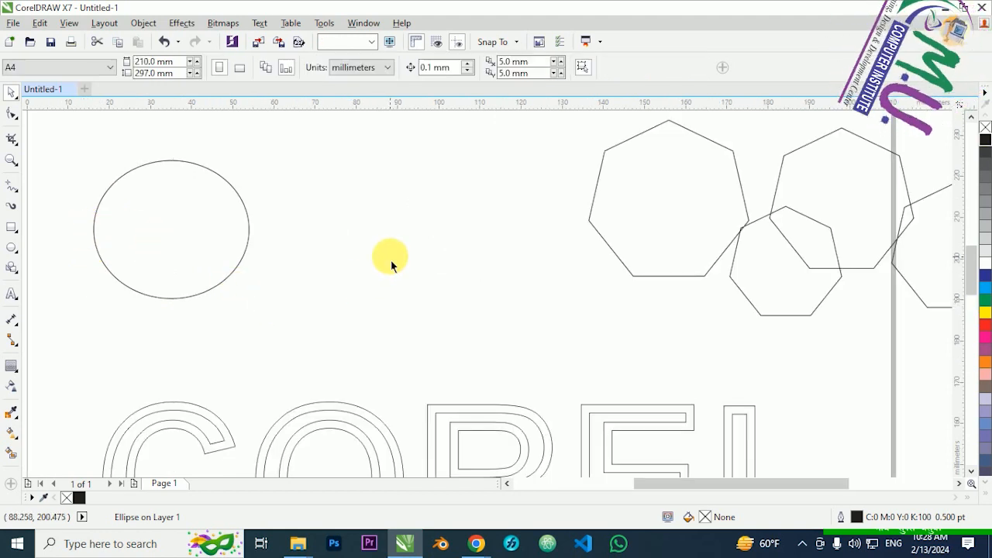
pyautogui.click(247, 223)
pyautogui.press('Delete')
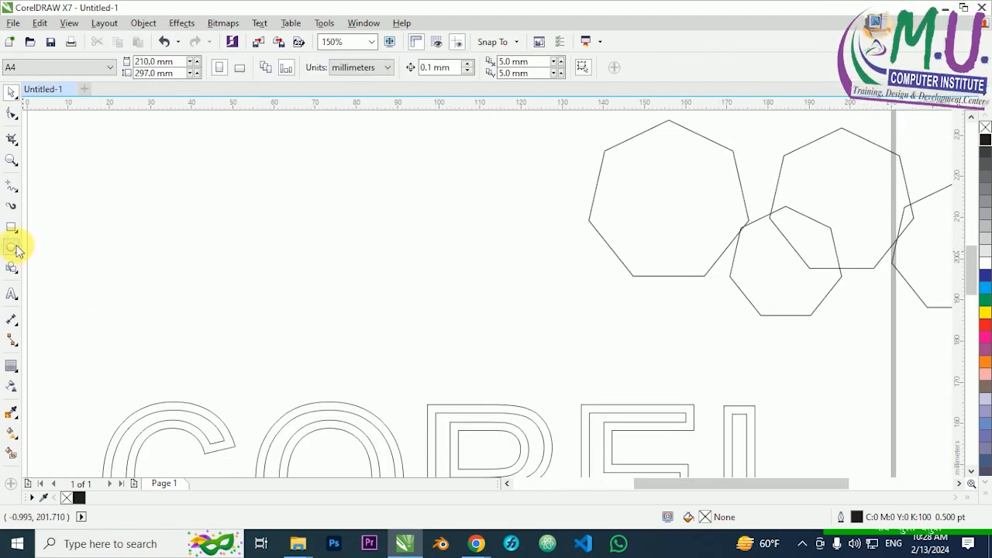
# Step: Draw a circle about 31.6 mm across above the COREL letters and add a concentric copy scaled to about 82%
pyautogui.click(16, 246)
pyautogui.moveTo(229, 191); pyautogui.dragTo(369, 332)
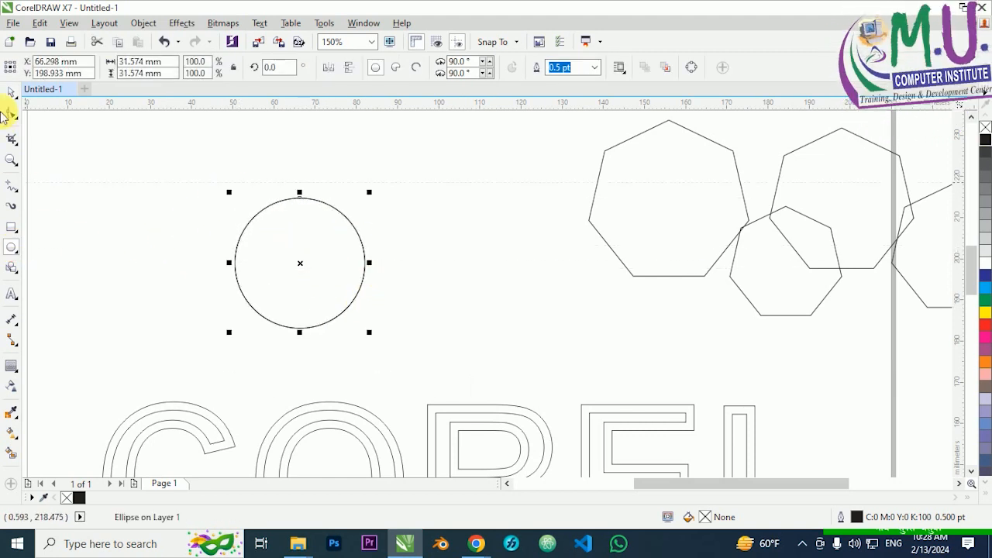
pyautogui.click(12, 93)
pyautogui.moveTo(369, 333); pyautogui.dragTo(359, 332)
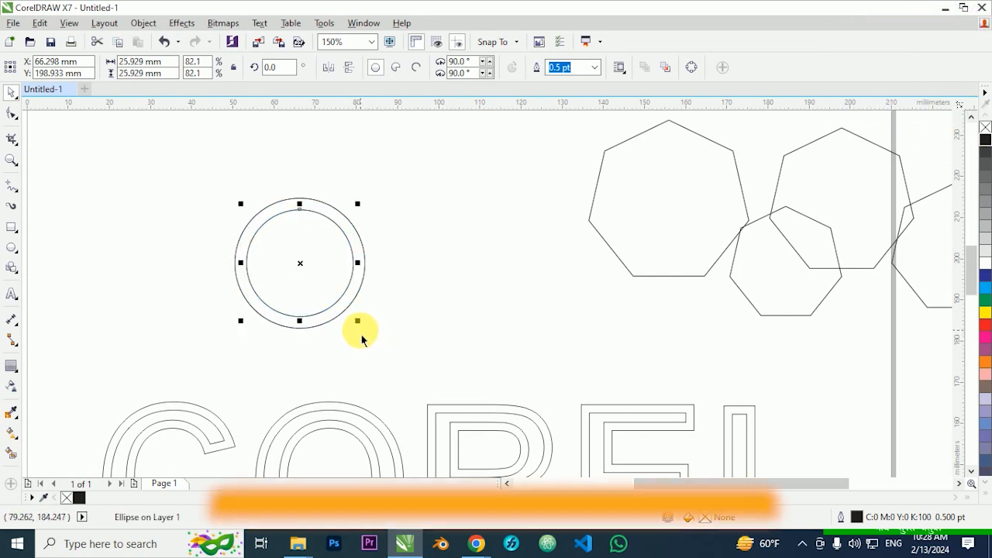
pyautogui.click(372, 271)
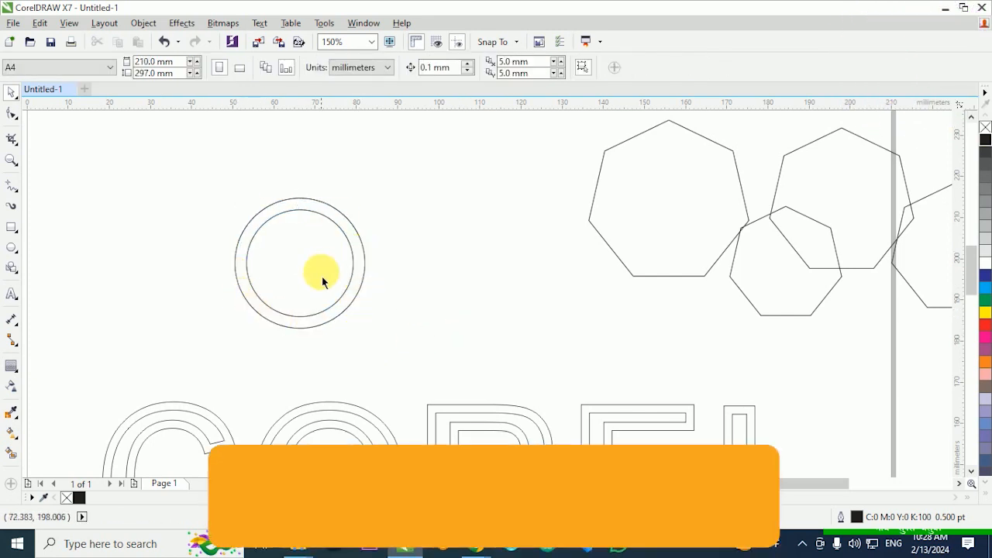
# Step: Move the largest polygon closer to the double circle and place a smaller concentric copy inside it
pyautogui.scroll(-1, 185, 203)
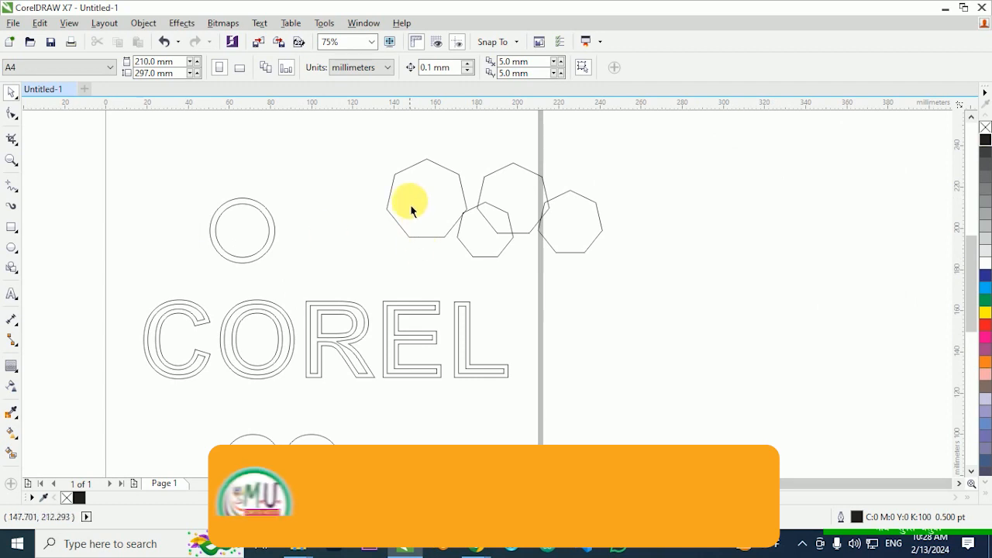
pyautogui.moveTo(410, 204); pyautogui.dragTo(333, 228)
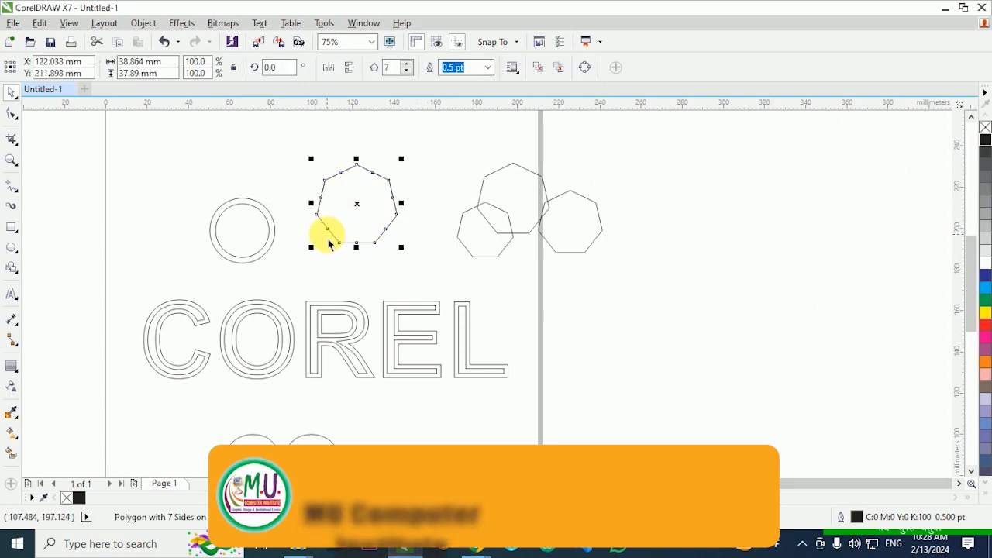
pyautogui.moveTo(400, 247)
pyautogui.mouseDown()
pyautogui.moveTo(407, 255)
pyautogui.moveTo(395, 244)
pyautogui.mouseUp()
pyautogui.click(451, 271)
# Step: Place a concentric copy of the heart, scaled to about 87%, inside the original heart
pyautogui.scroll(-1, 292, 160)
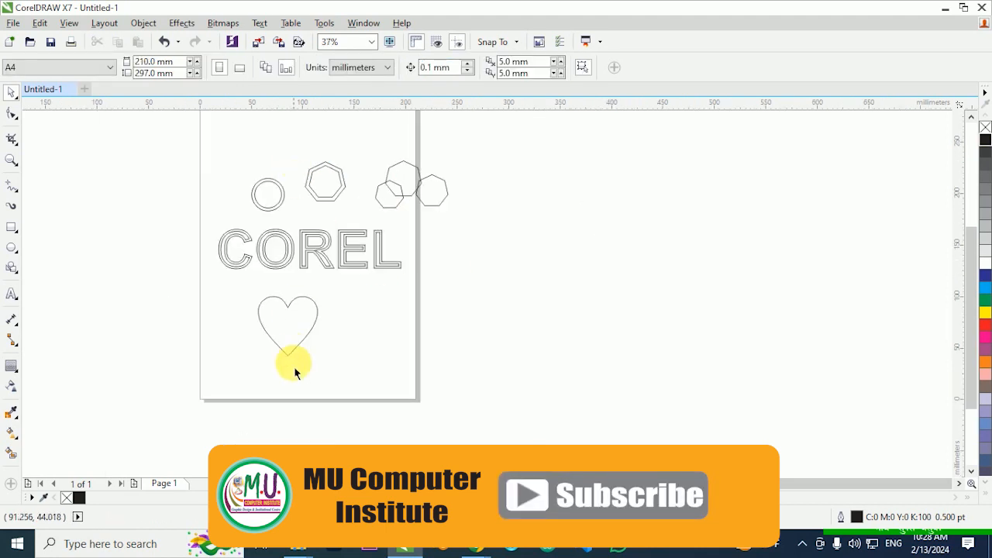
pyautogui.scroll(1, 287, 328)
pyautogui.click(299, 324)
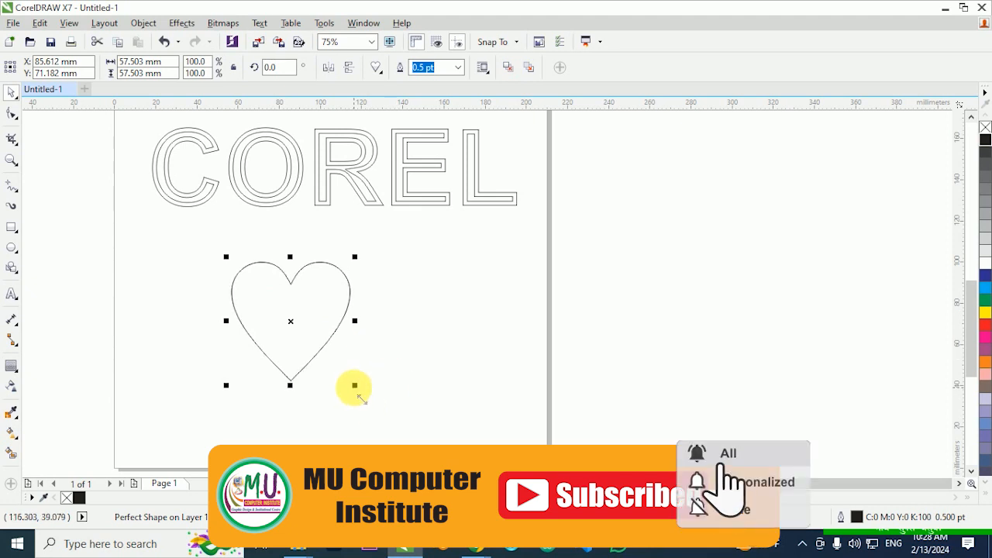
pyautogui.click(360, 398)
pyautogui.moveTo(361, 398); pyautogui.dragTo(343, 380)
pyautogui.click(416, 344)
# Step: Delete the smaller copy inside the heart, keeping the original outline
pyautogui.scroll(2, 233, 332)
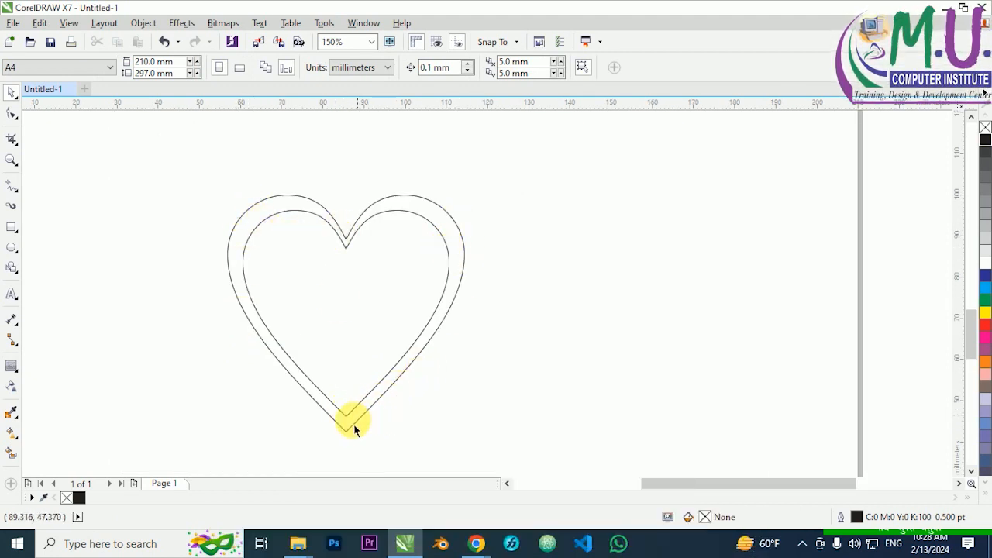
pyautogui.scroll(-2, 154, 306)
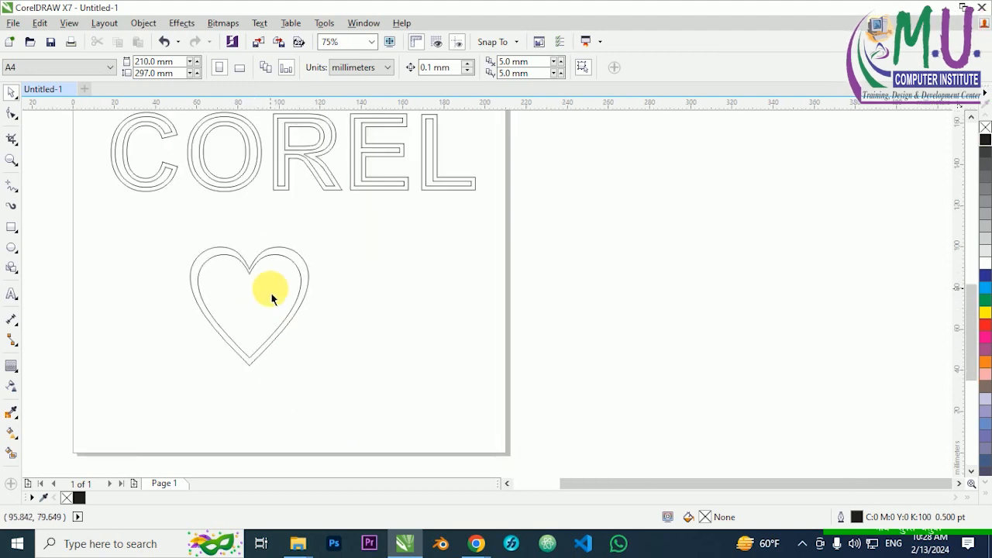
pyautogui.click(240, 298)
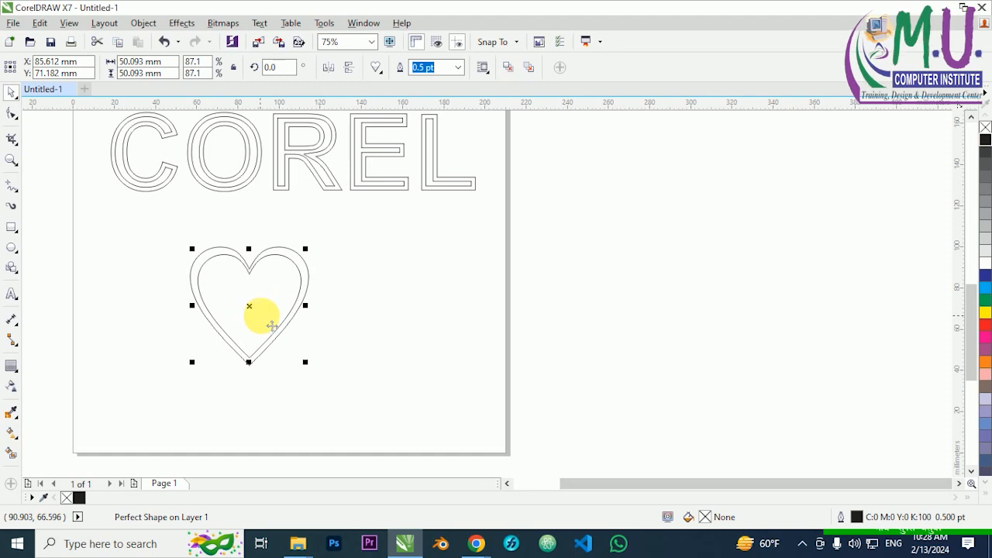
pyautogui.press('Delete')
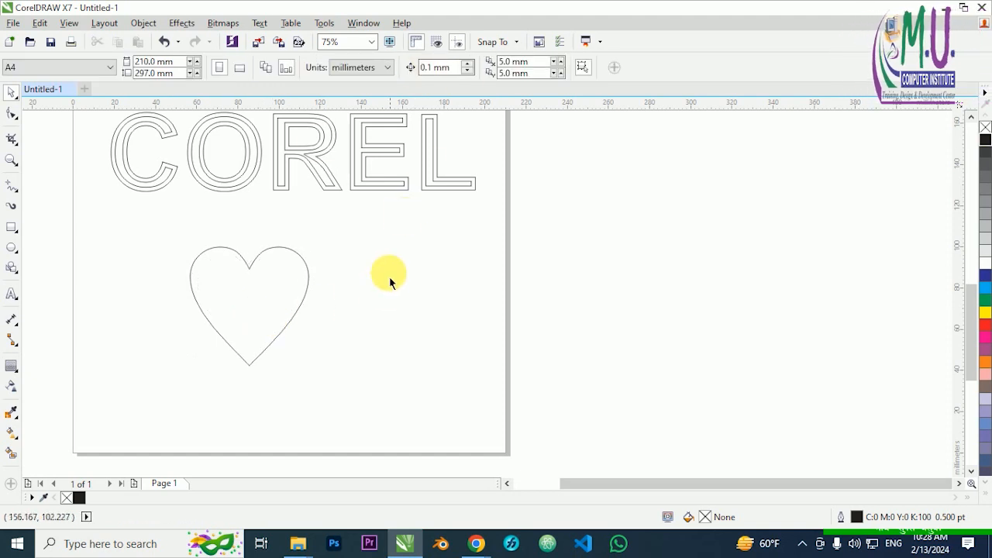
# Step: Delete the smaller concentric copy inside the circle above the COREL letters
pyautogui.scroll(-2, 370, 274)
pyautogui.scroll(5, 312, 165)
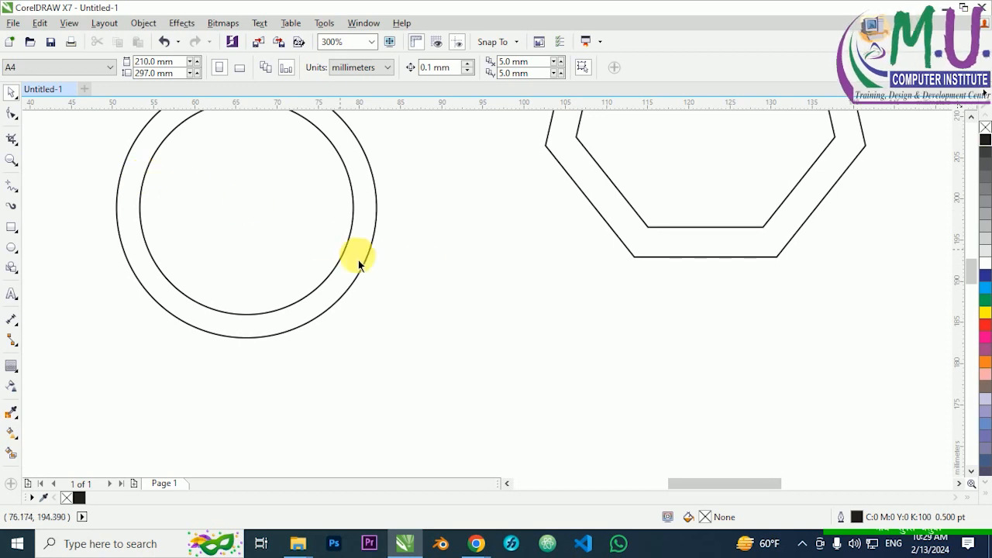
pyautogui.click(301, 258)
pyautogui.press('Delete')
# Step: Apply an inside contour with 3 steps and a 2.0 mm offset to the remaining circle
pyautogui.click(307, 250)
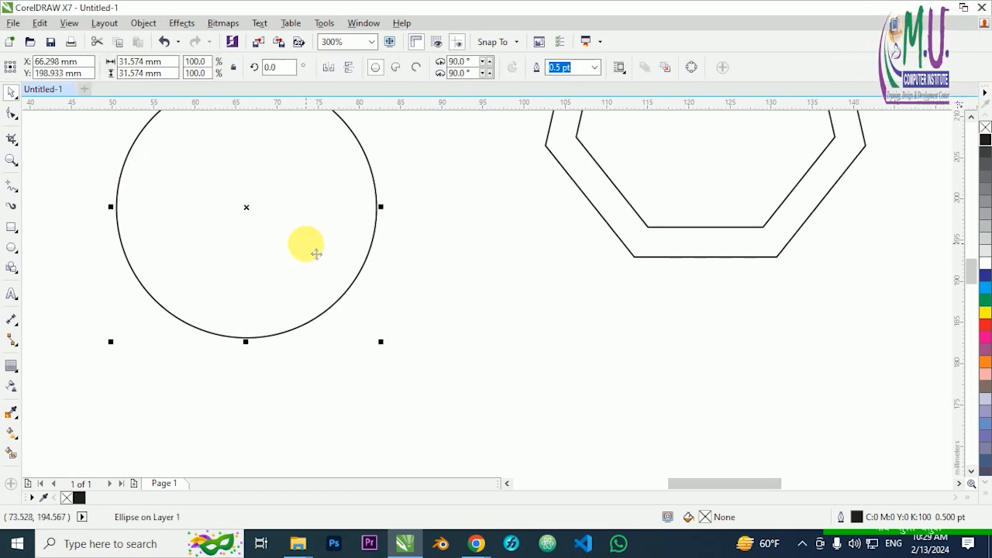
pyautogui.click(11, 367)
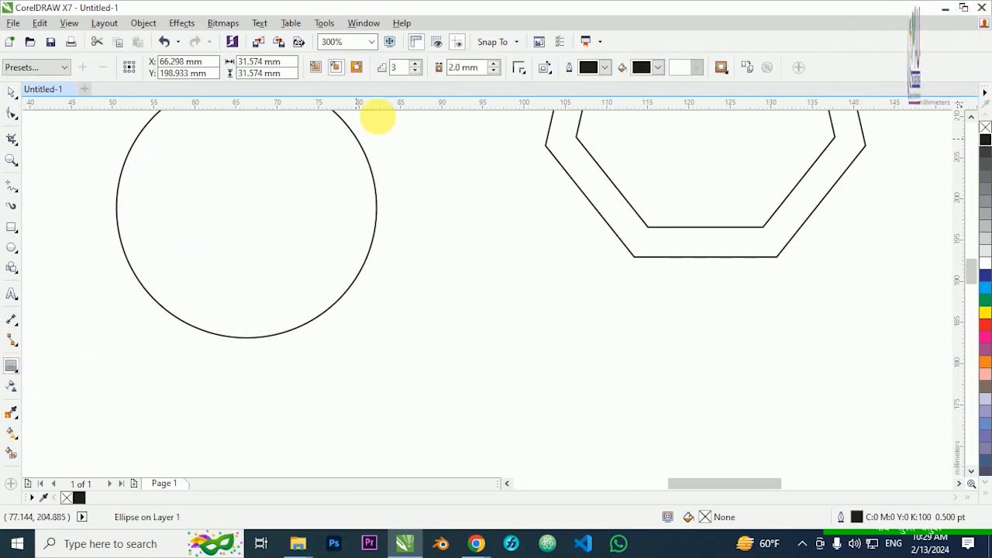
pyautogui.click(416, 67)
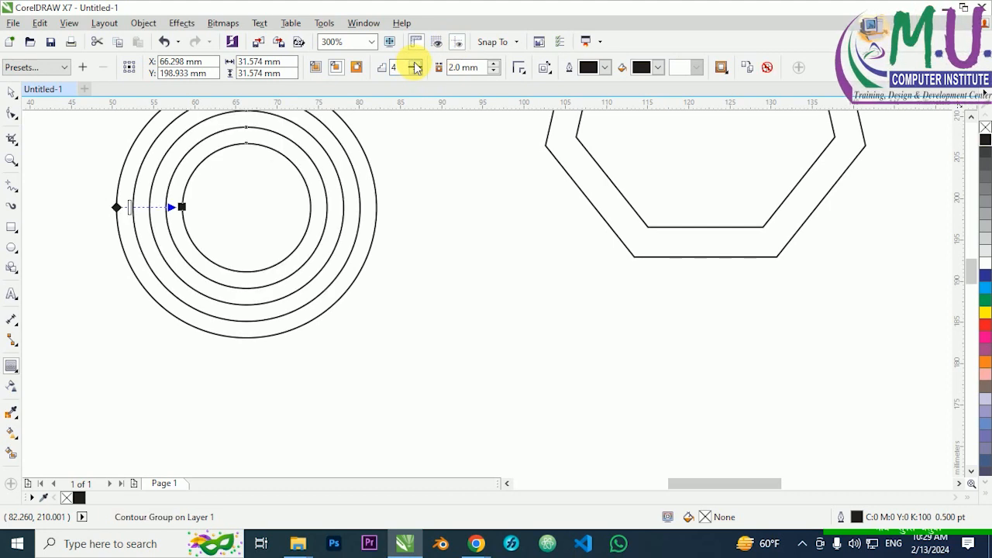
pyautogui.click(416, 70)
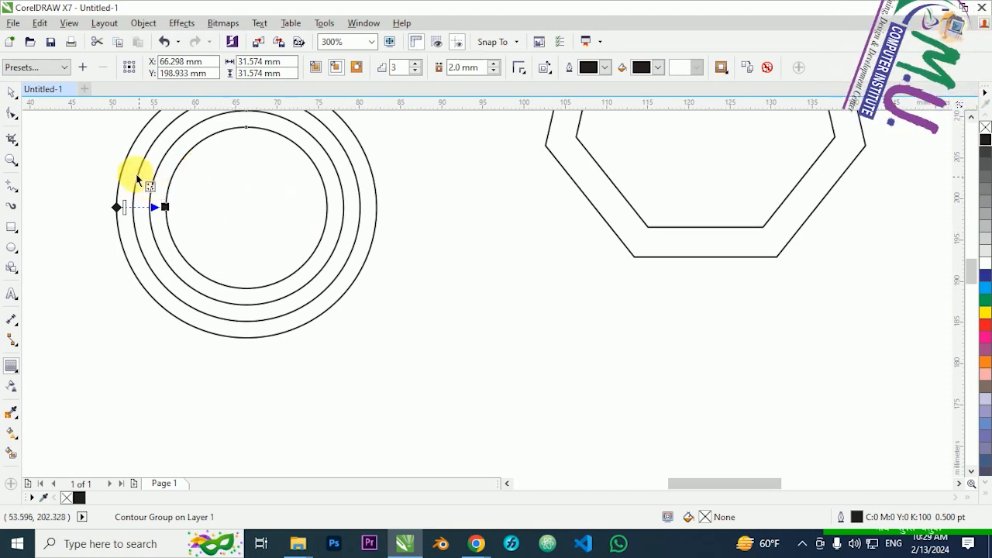
# Step: Apply an inside contour with 2 steps and a 2.0 mm offset to the heart below the letters
pyautogui.scroll(-3, 245, 216)
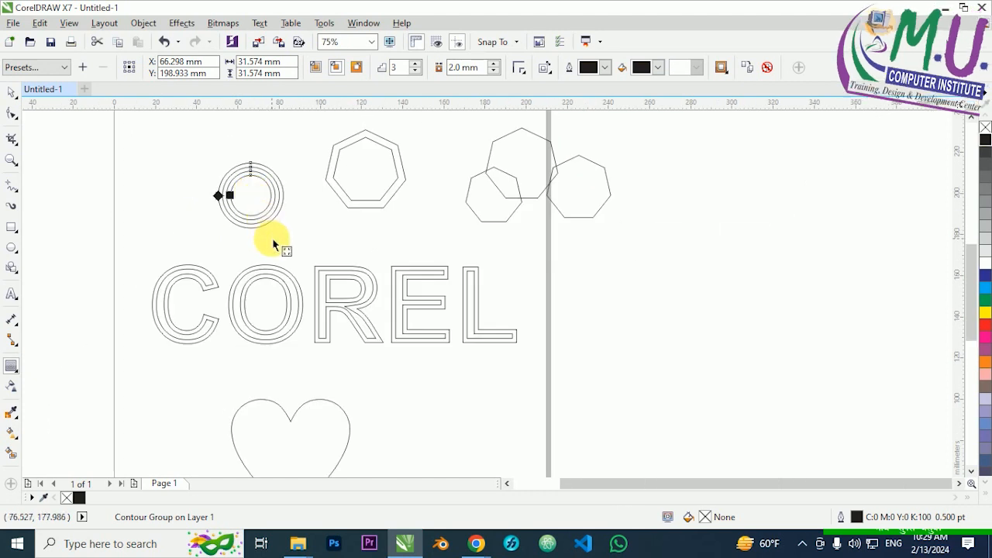
pyautogui.scroll(-1, 276, 381)
pyautogui.scroll(1, 272, 386)
pyautogui.click(297, 306)
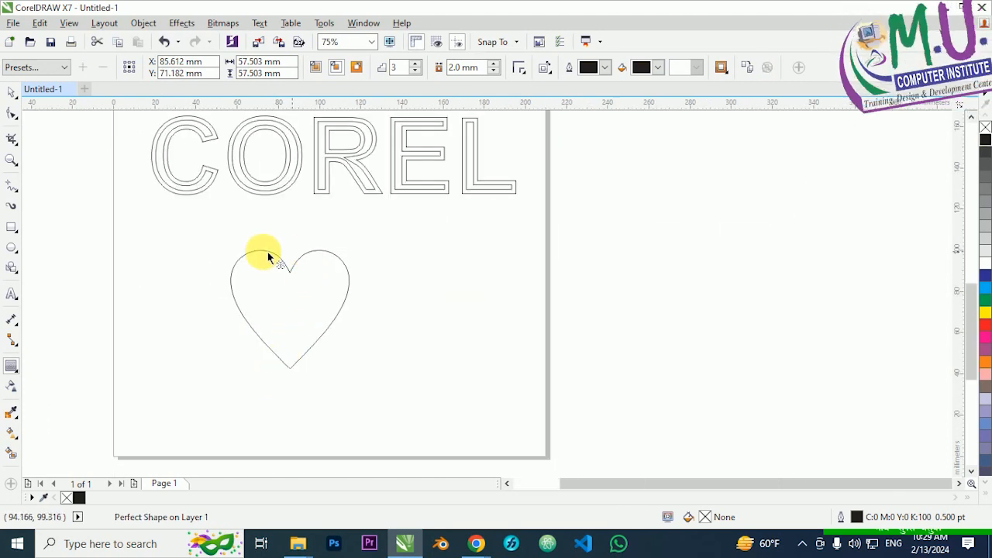
pyautogui.click(11, 91)
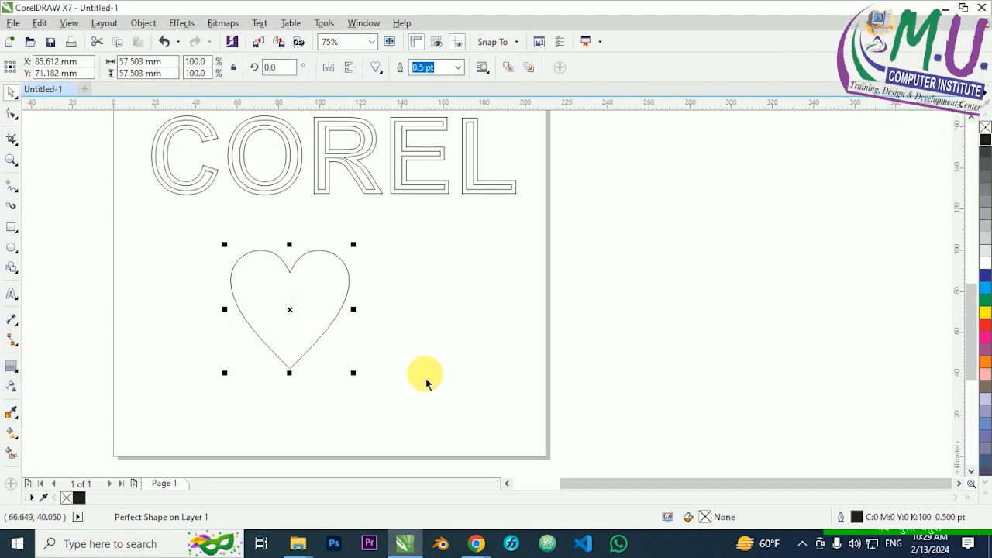
pyautogui.click(334, 358)
pyautogui.click(310, 328)
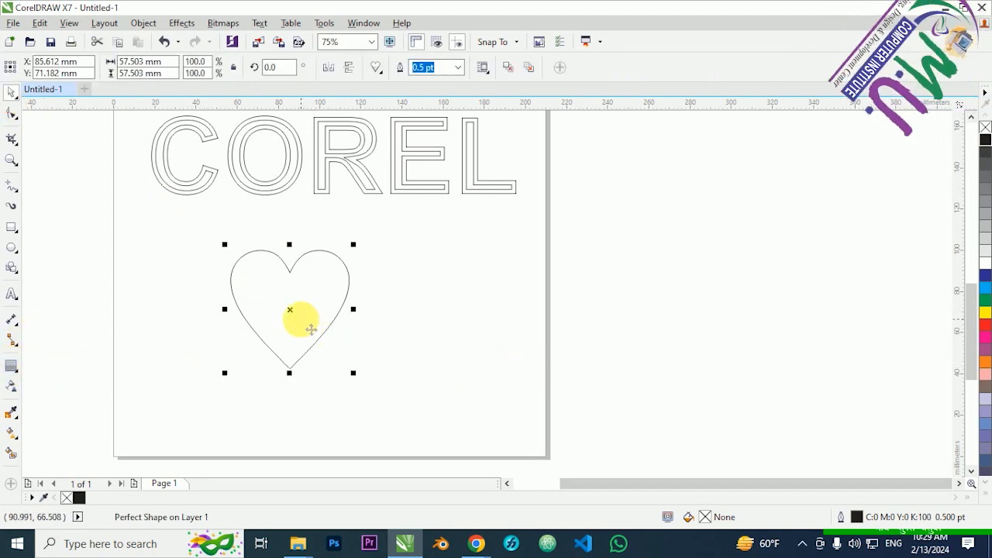
pyautogui.click(12, 366)
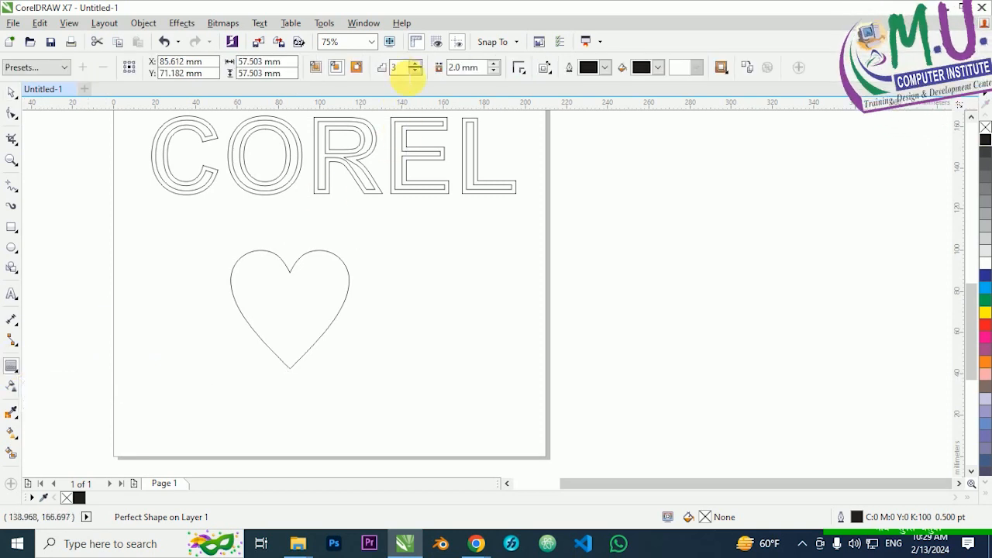
pyautogui.click(415, 71)
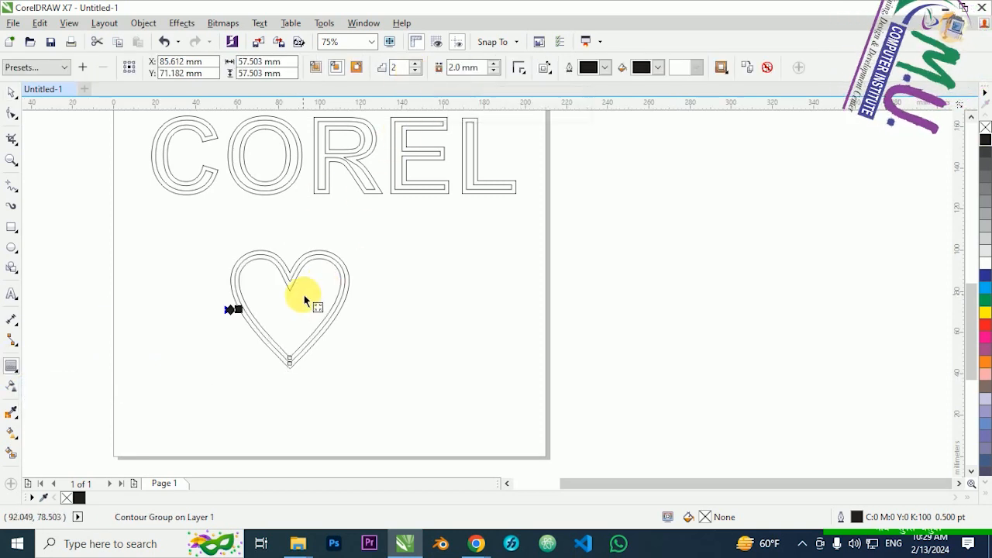
# Step: Set the heart's contour to 3 steps with a 2.5 mm offset
pyautogui.scroll(4, 303, 295)
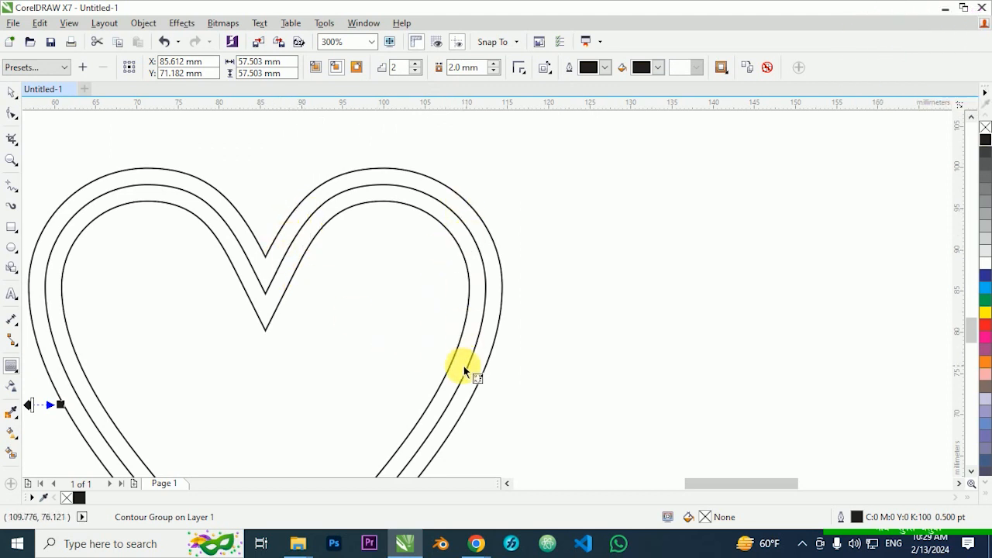
pyautogui.scroll(-2, 376, 271)
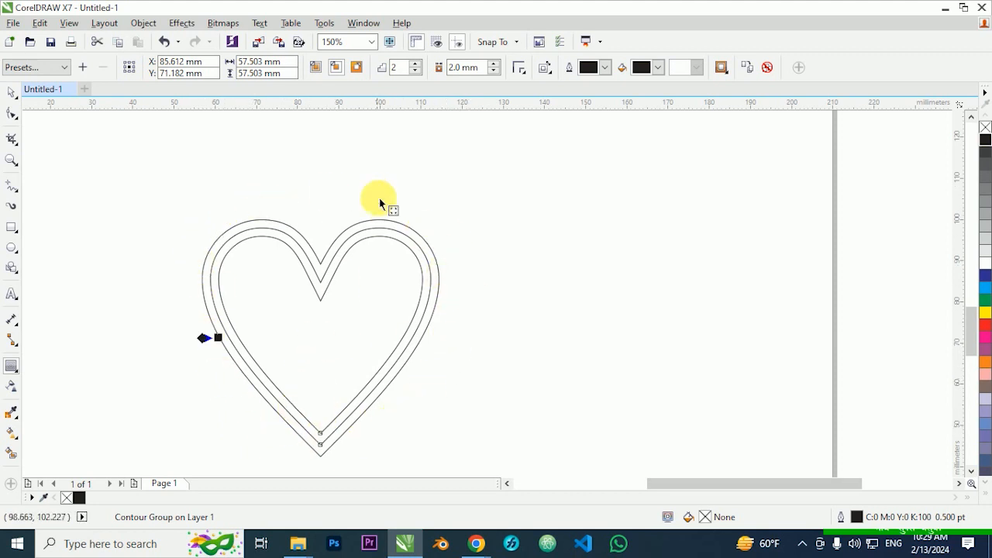
pyautogui.click(415, 64)
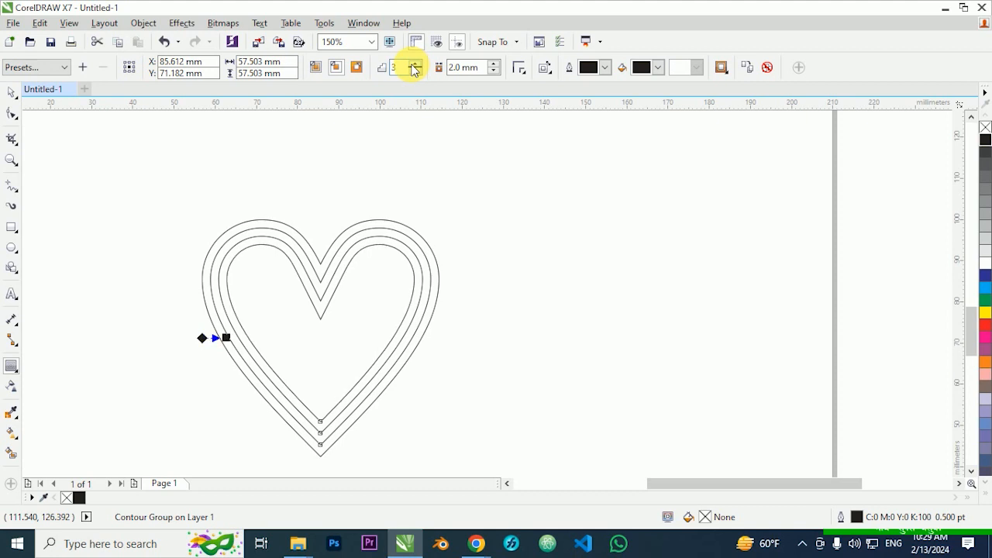
pyautogui.click(494, 63)
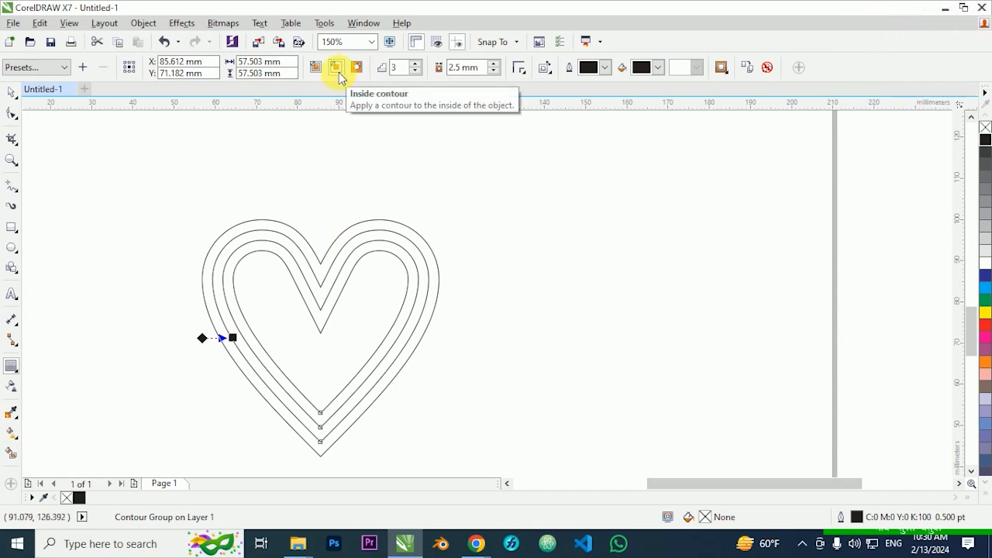
# Step: Change the heart's contour to an outside contour and view the available corner types
pyautogui.click(359, 68)
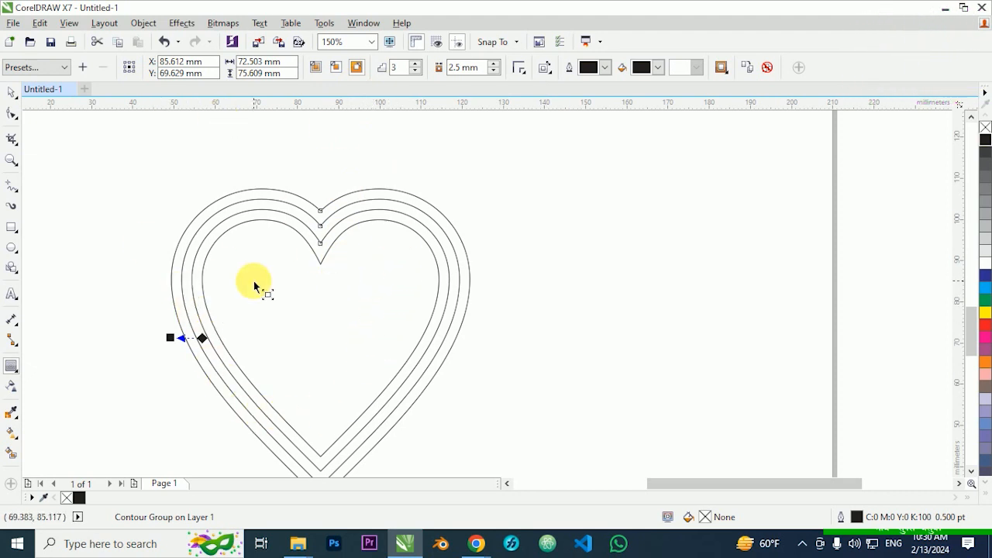
pyautogui.scroll(-1, 207, 281)
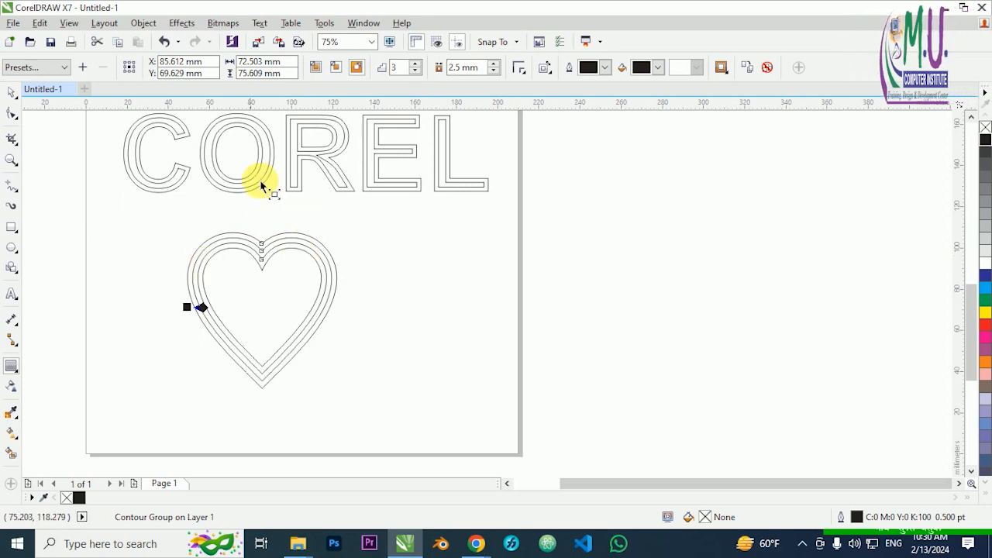
pyautogui.click(345, 67)
pyautogui.click(357, 69)
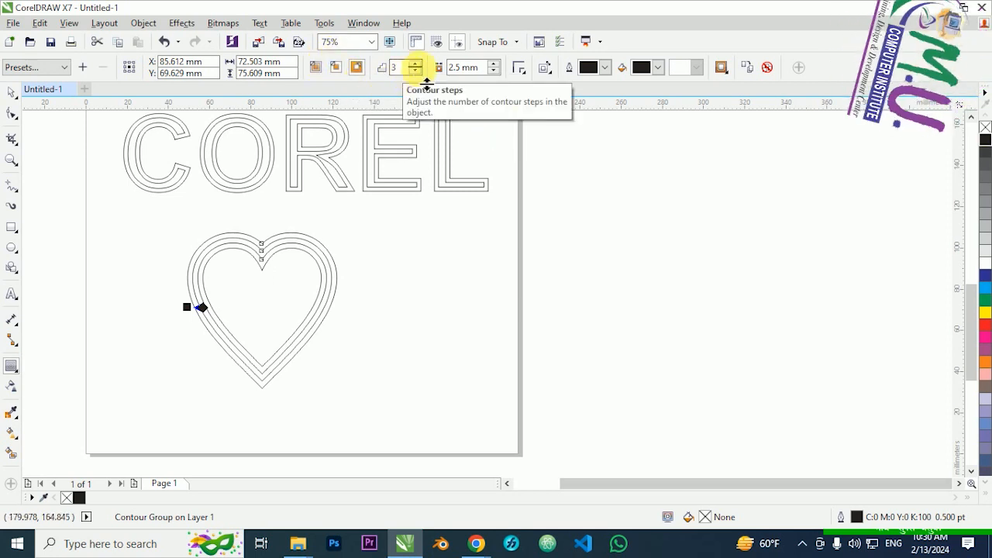
pyautogui.click(521, 69)
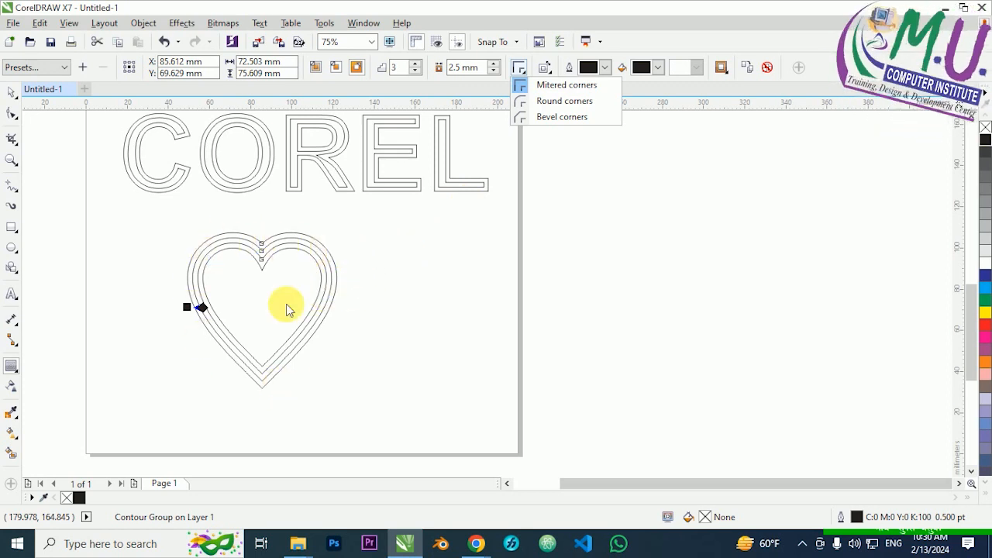
pyautogui.click(379, 403)
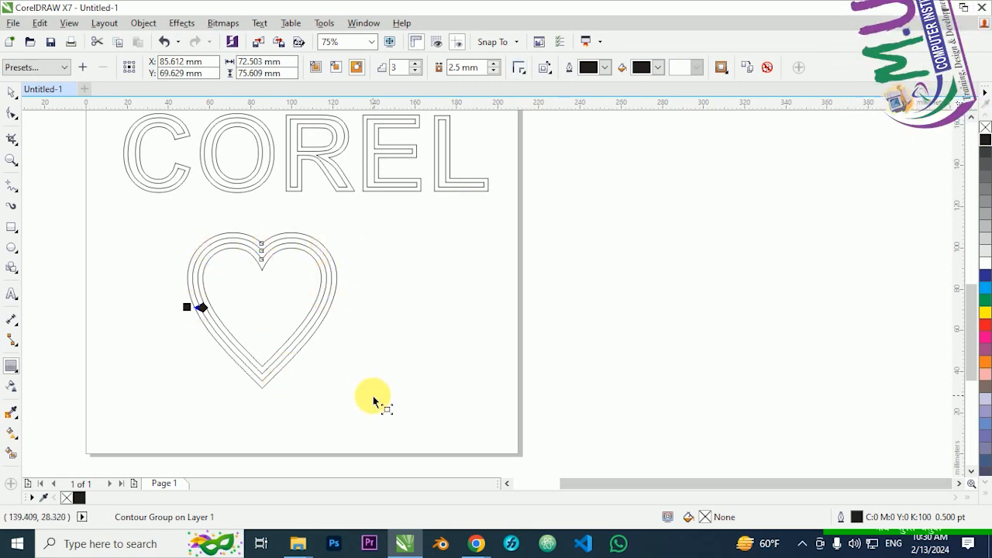
# Step: Draw a rectangle about 31.2 × 18.9 mm above the contoured circle and give it a 2-step outside contour with a 2.5 mm offset
pyautogui.scroll(-1, 360, 403)
pyautogui.scroll(3, 308, 263)
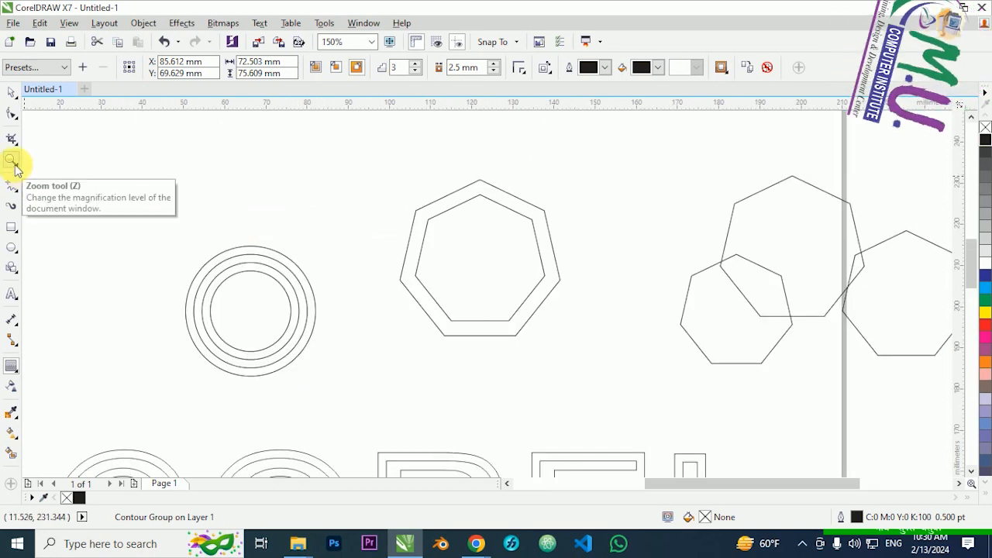
pyautogui.click(11, 226)
pyautogui.moveTo(230, 138); pyautogui.dragTo(359, 215)
pyautogui.scroll(2, 280, 122)
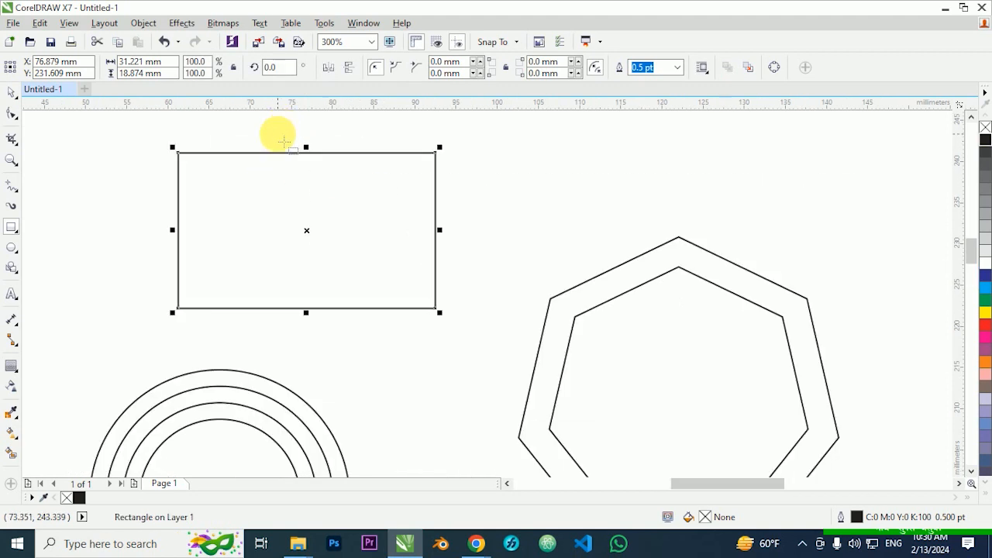
pyautogui.click(12, 366)
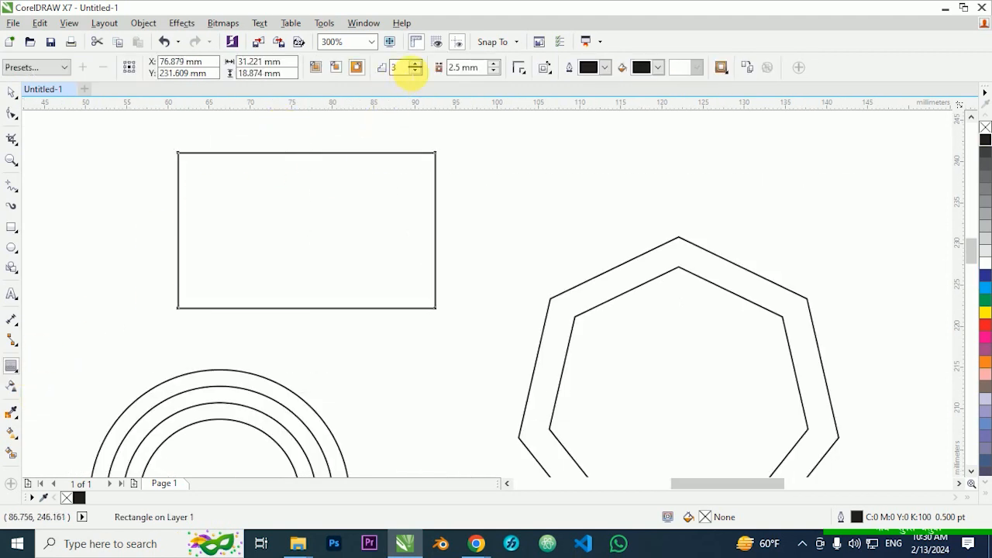
pyautogui.click(415, 71)
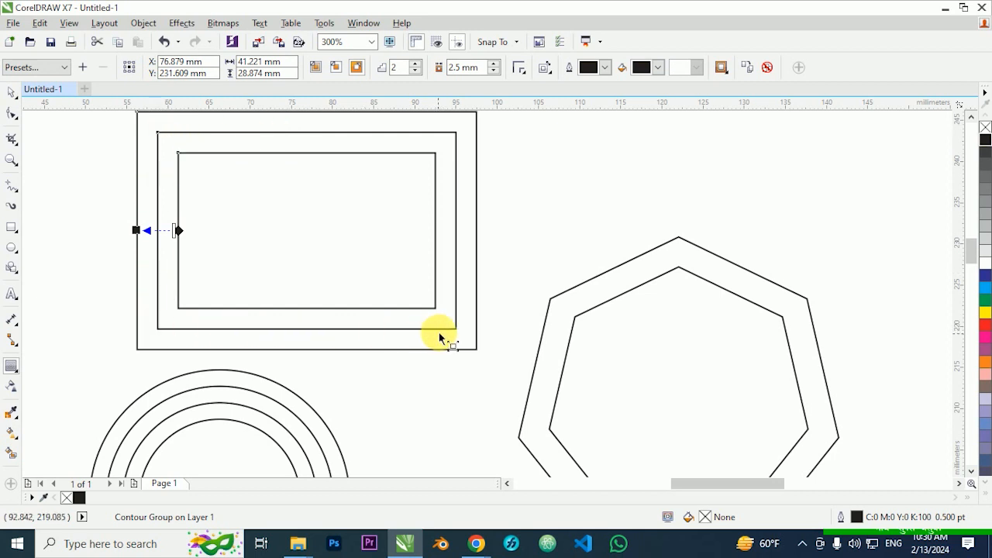
# Step: Try round and bevel corners on the rectangle's contour and return it to mitered corners
pyautogui.click(517, 68)
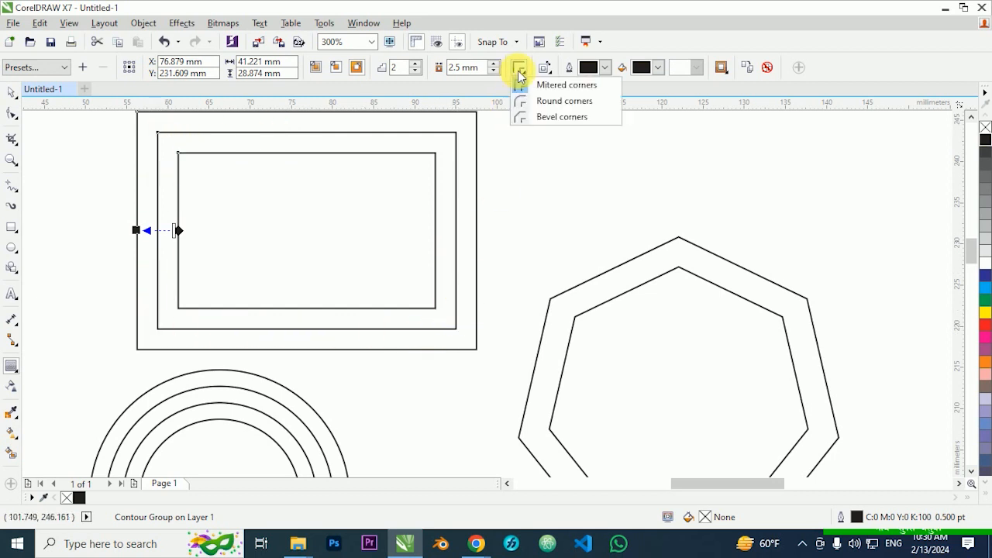
pyautogui.click(570, 101)
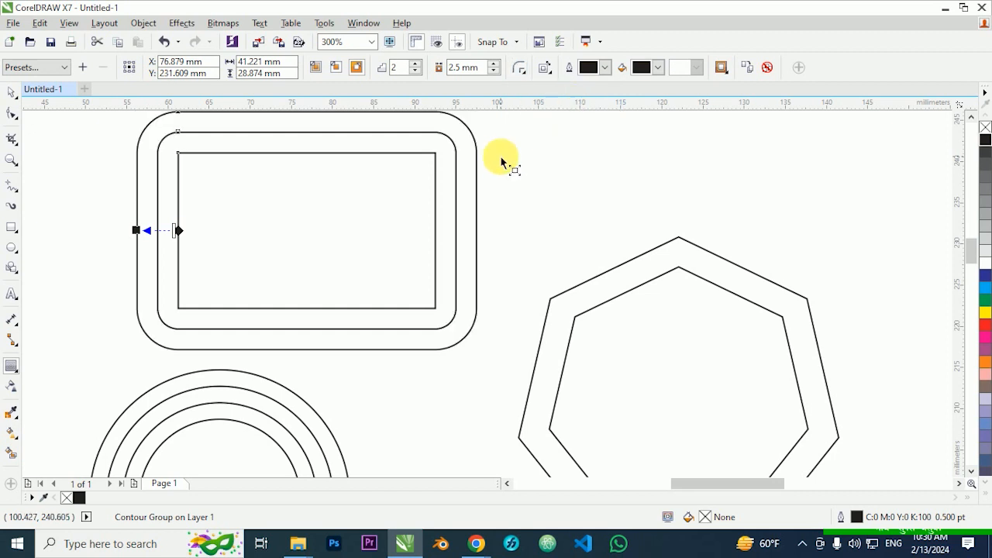
pyautogui.click(521, 71)
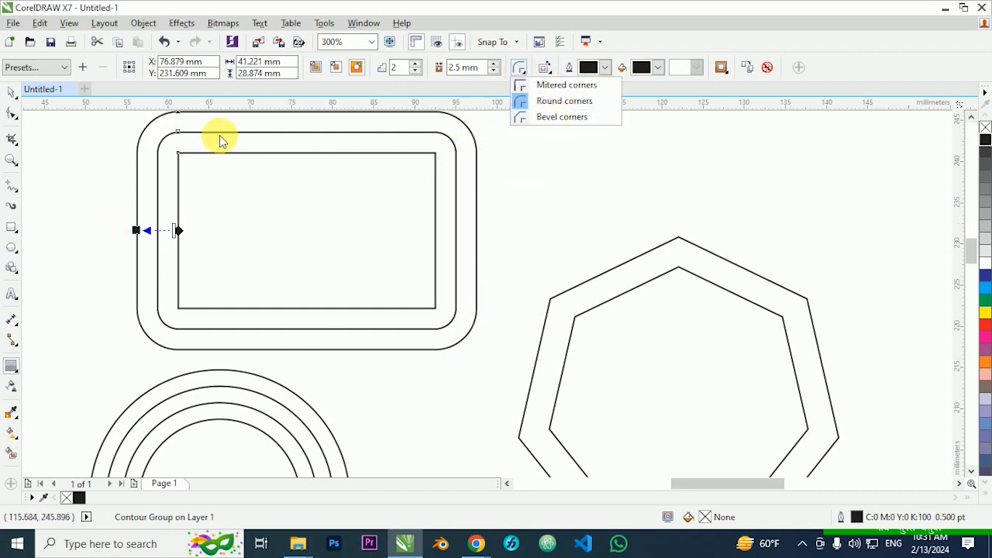
pyautogui.click(572, 118)
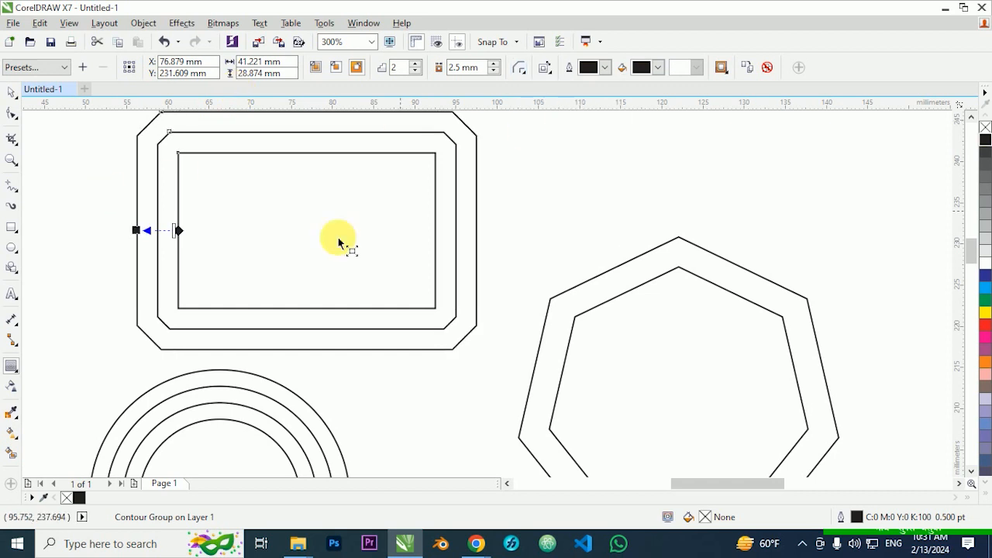
pyautogui.click(520, 71)
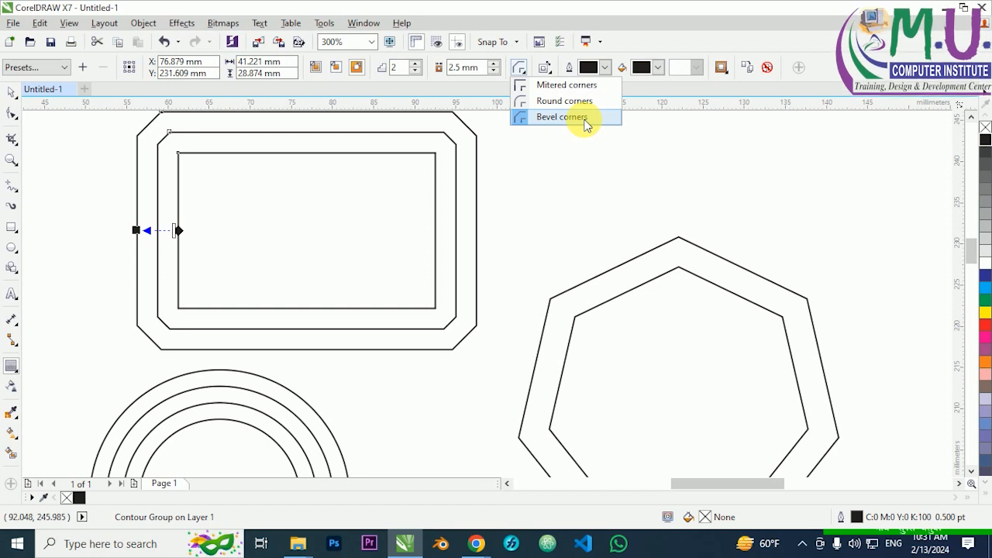
pyautogui.click(565, 102)
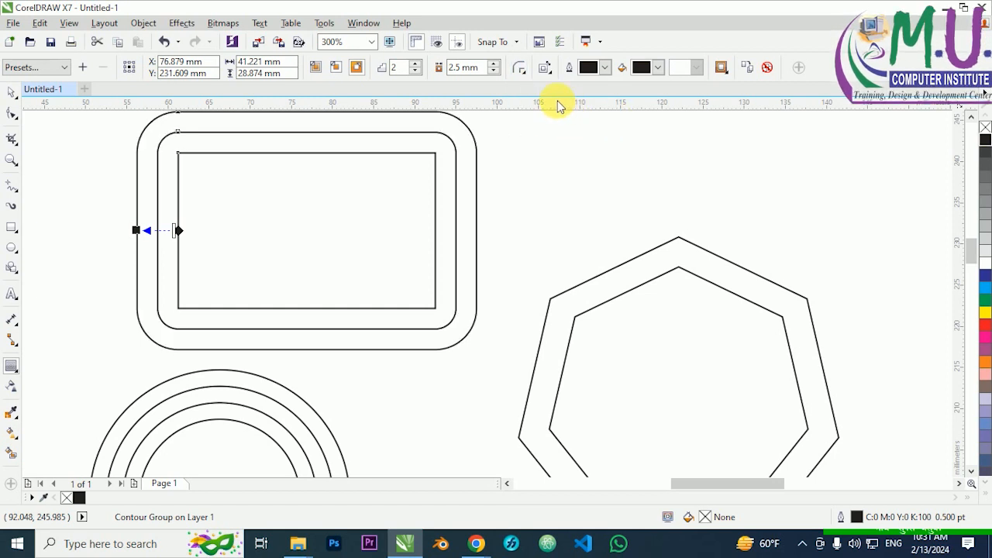
pyautogui.click(521, 69)
pyautogui.click(540, 83)
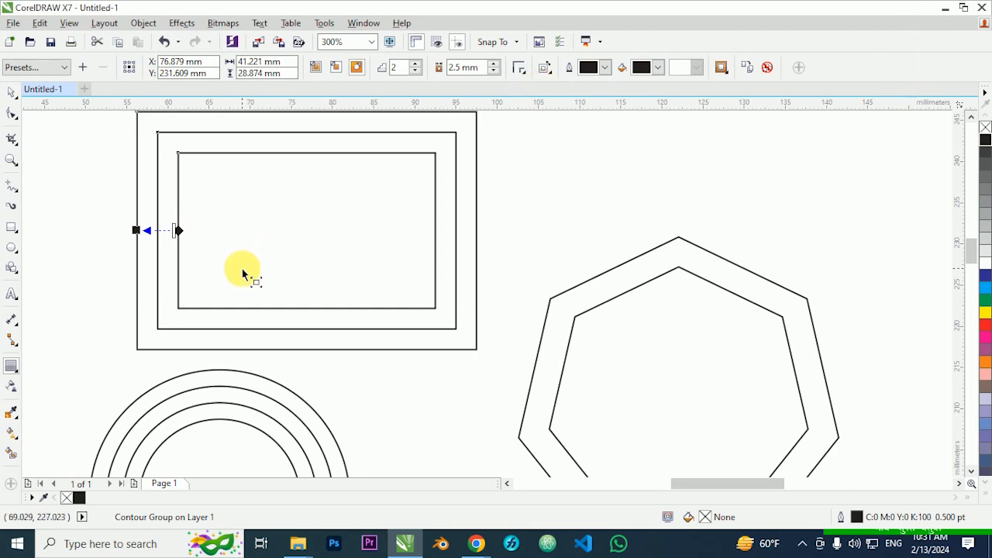
# Step: Try clockwise contour colors on the rectangle's contour and switch it to counterclockwise contour colors
pyautogui.scroll(-2, 250, 277)
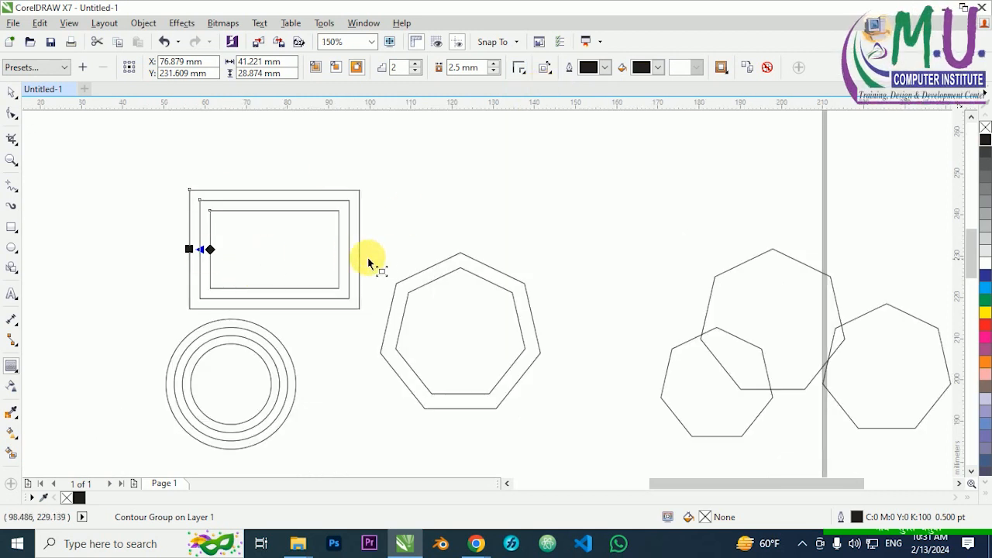
pyautogui.click(546, 71)
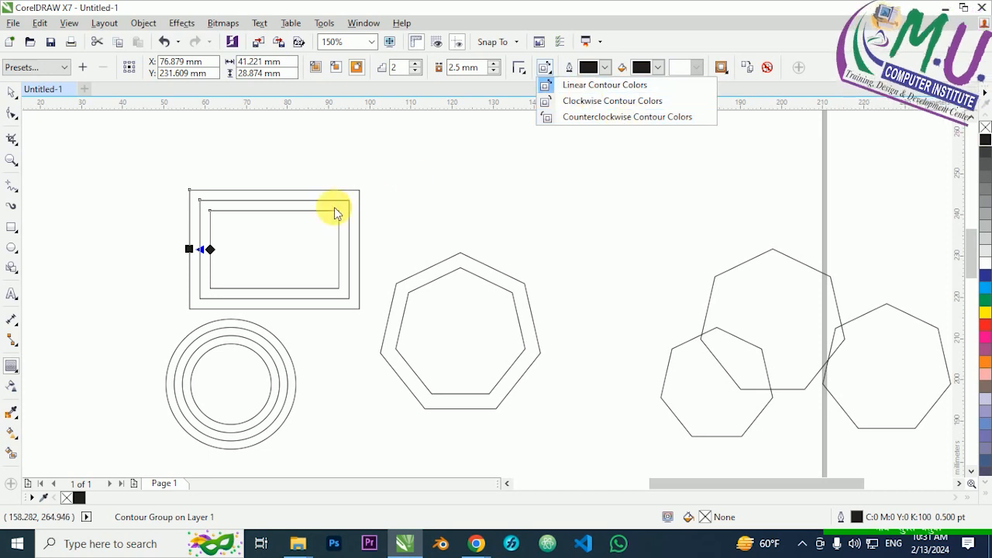
pyautogui.click(587, 101)
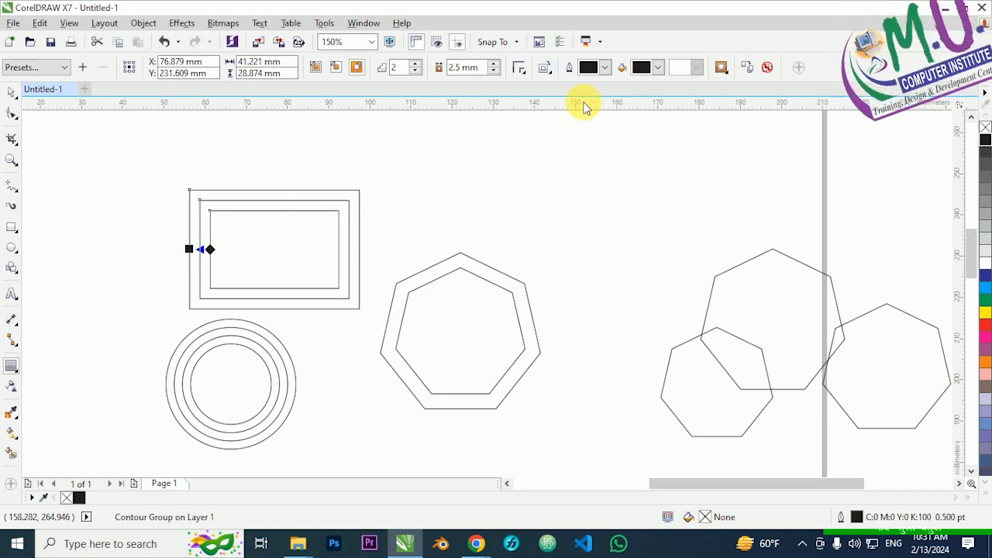
pyautogui.click(552, 71)
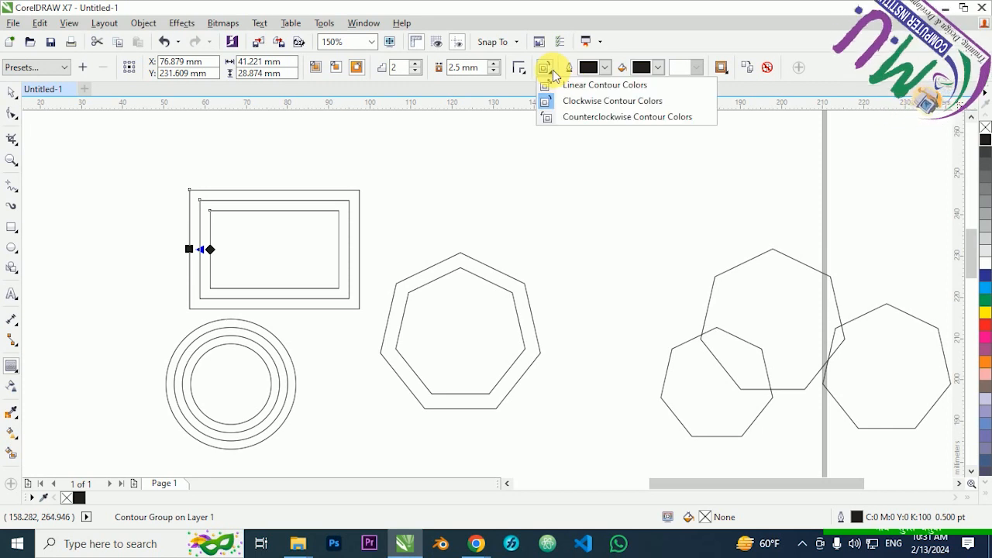
pyautogui.click(589, 117)
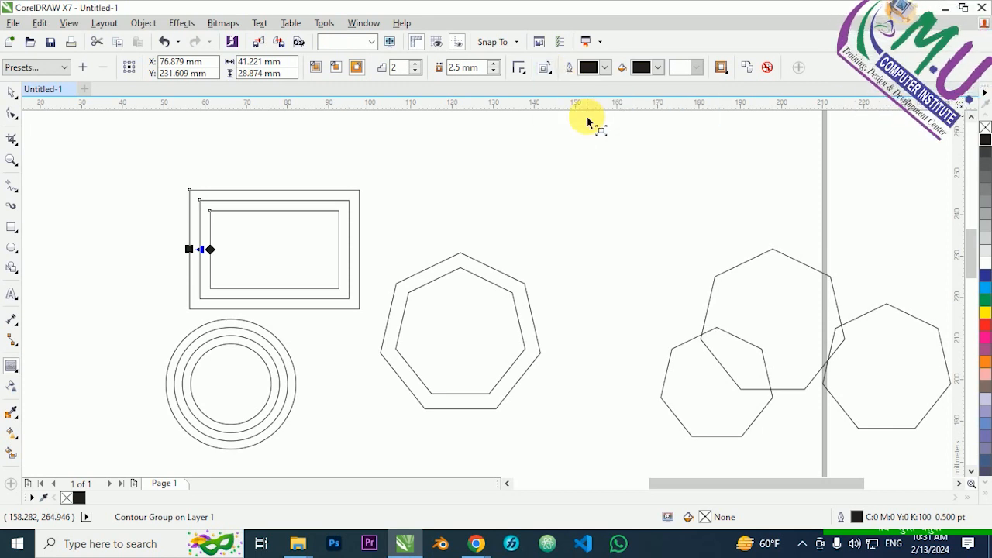
# Step: Increase the rectangle's contour to 3 steps and try pink and other outline colors on it
pyautogui.click(413, 64)
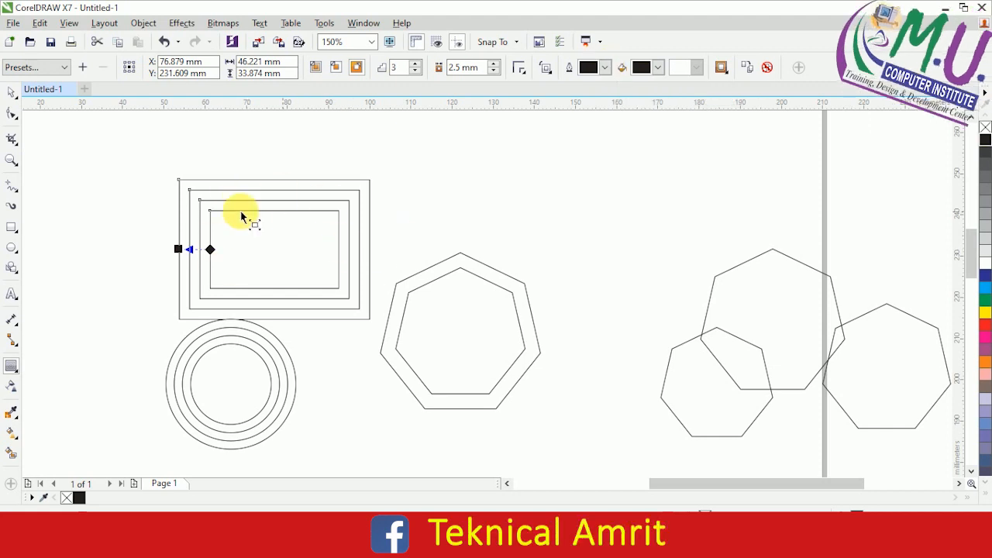
pyautogui.click(607, 67)
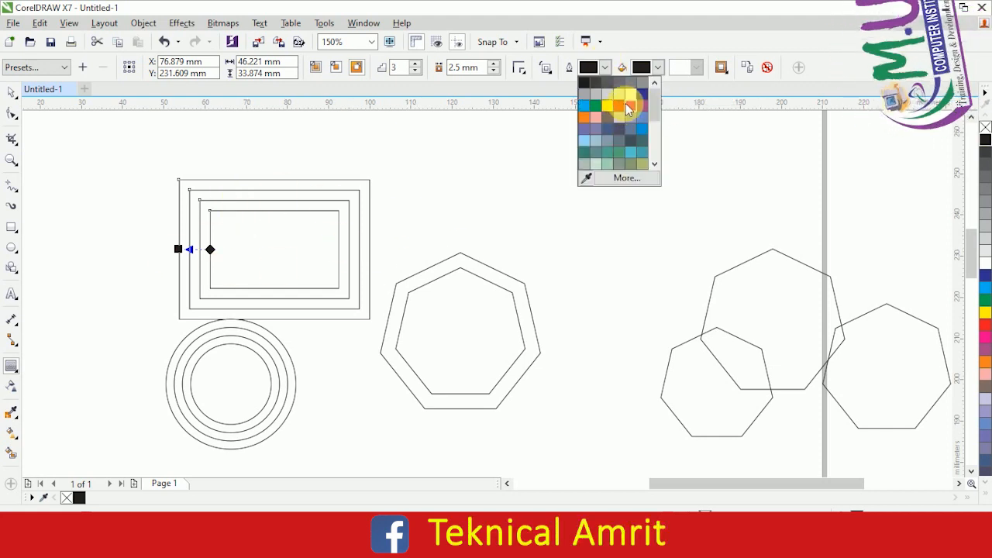
pyautogui.click(628, 107)
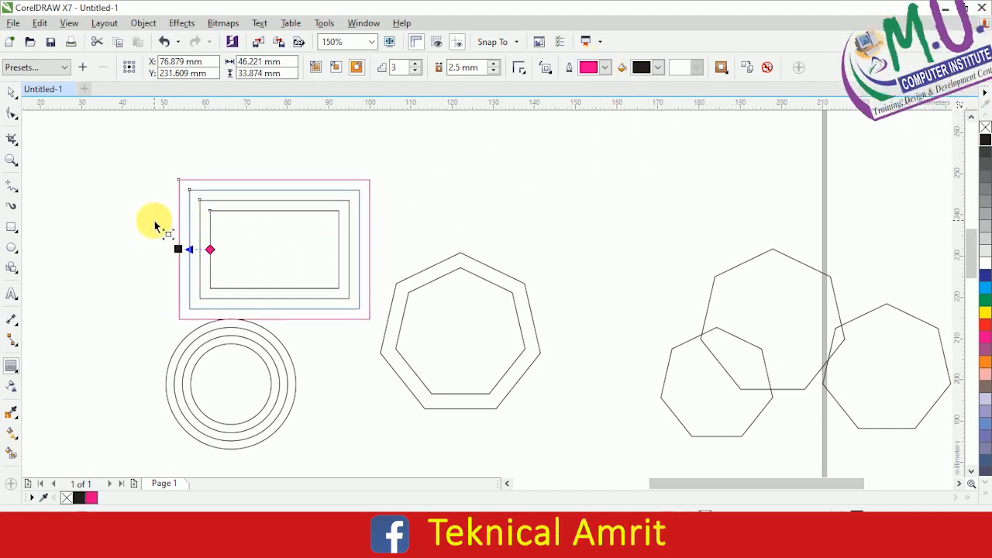
pyautogui.scroll(2, 152, 221)
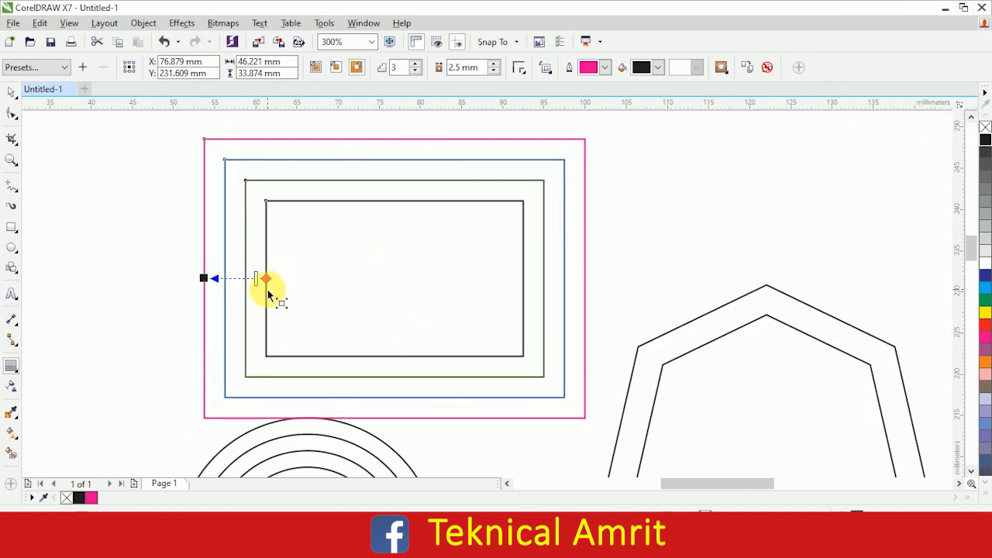
pyautogui.click(605, 68)
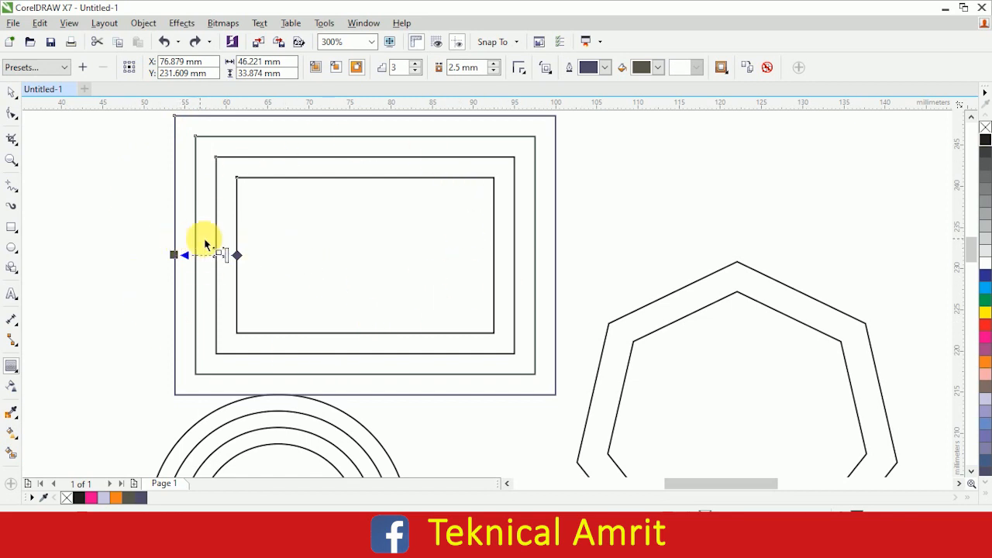
# Step: Try linked acceleration on the rectangle's contour, then unlink it to raise the object acceleration and lower the color acceleration
pyautogui.click(722, 68)
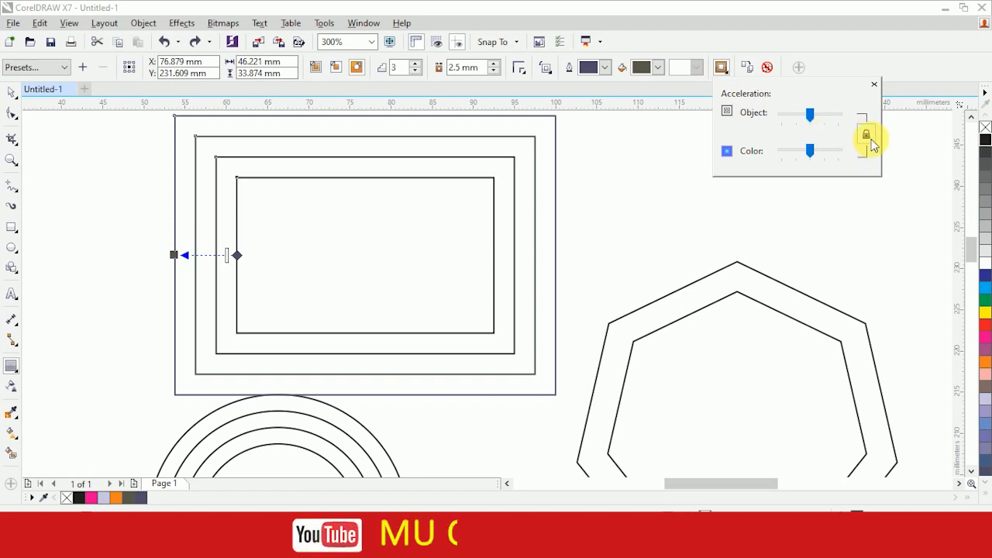
pyautogui.click(866, 135)
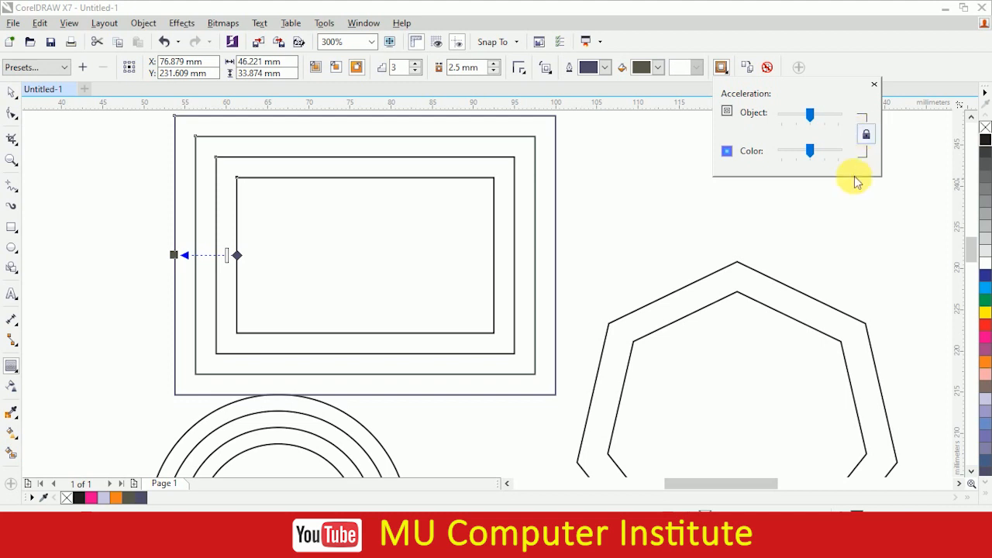
pyautogui.moveTo(814, 118); pyautogui.dragTo(810, 115)
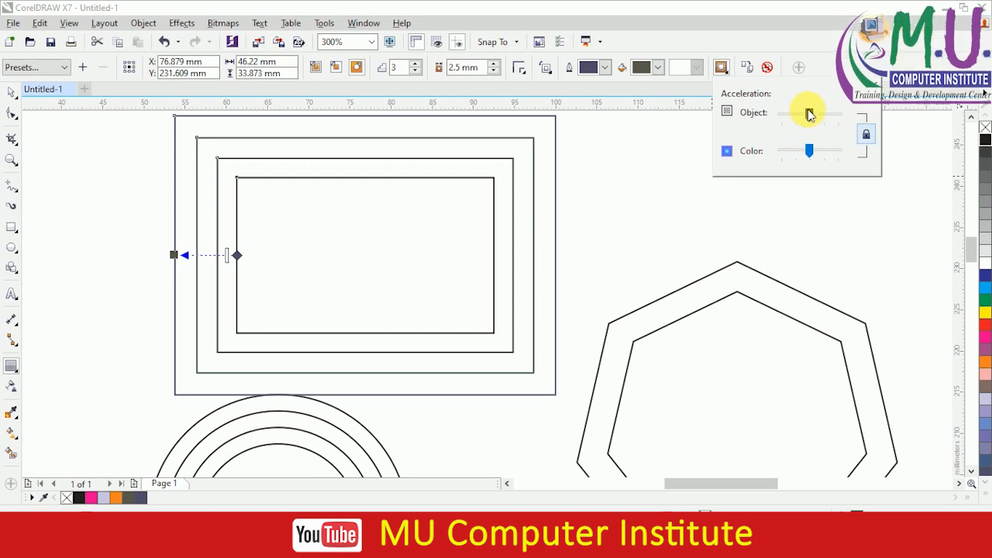
pyautogui.moveTo(813, 114); pyautogui.dragTo(825, 121)
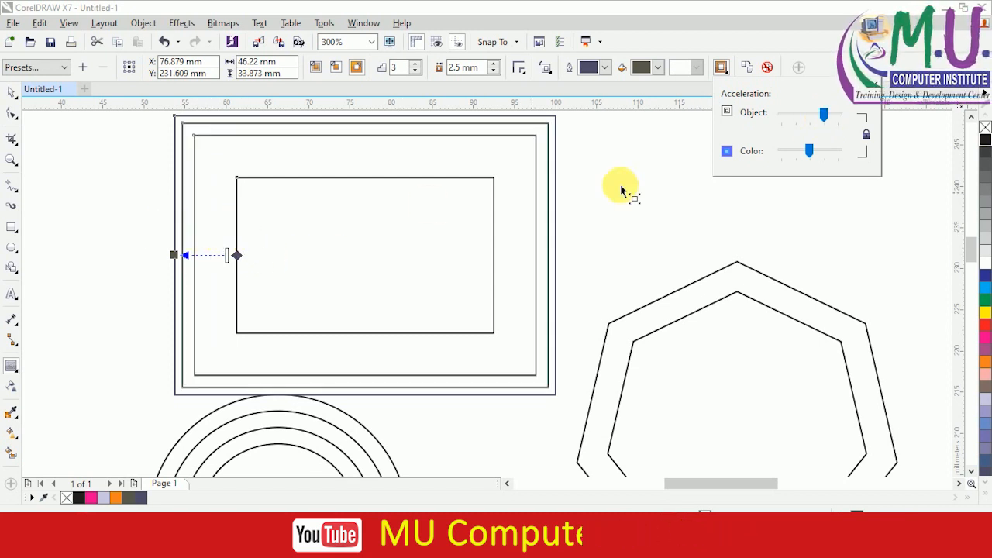
pyautogui.moveTo(815, 152); pyautogui.dragTo(802, 156)
# Step: Relink the object and color acceleration, return both to about the middle, and set the rectangle's contour outline color to orange
pyautogui.click(866, 136)
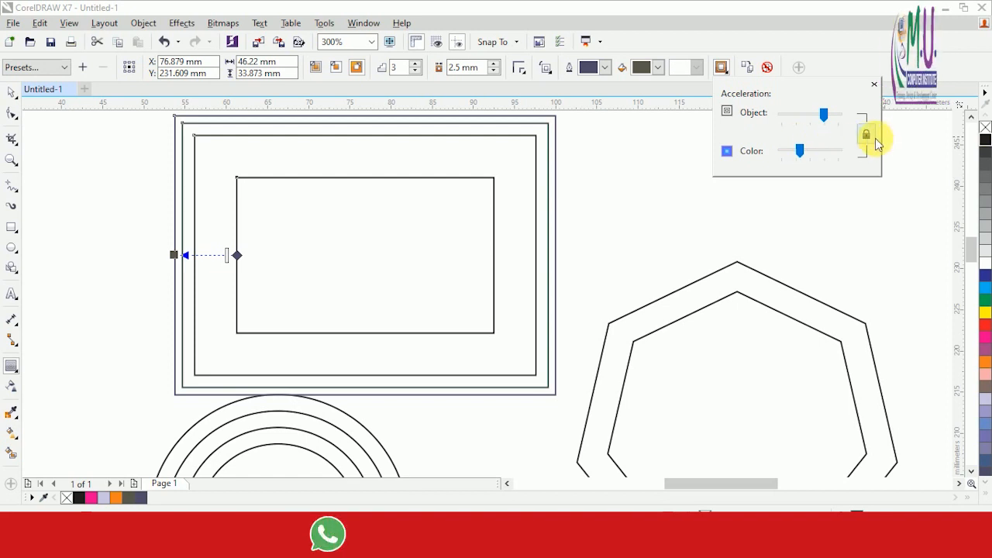
pyautogui.moveTo(827, 124); pyautogui.dragTo(813, 117)
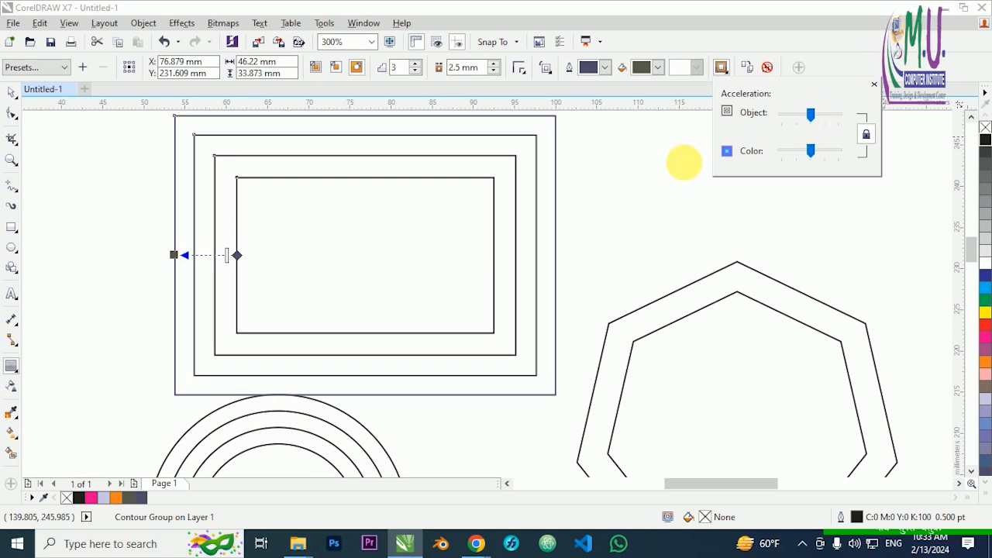
pyautogui.click(605, 67)
pyautogui.click(610, 152)
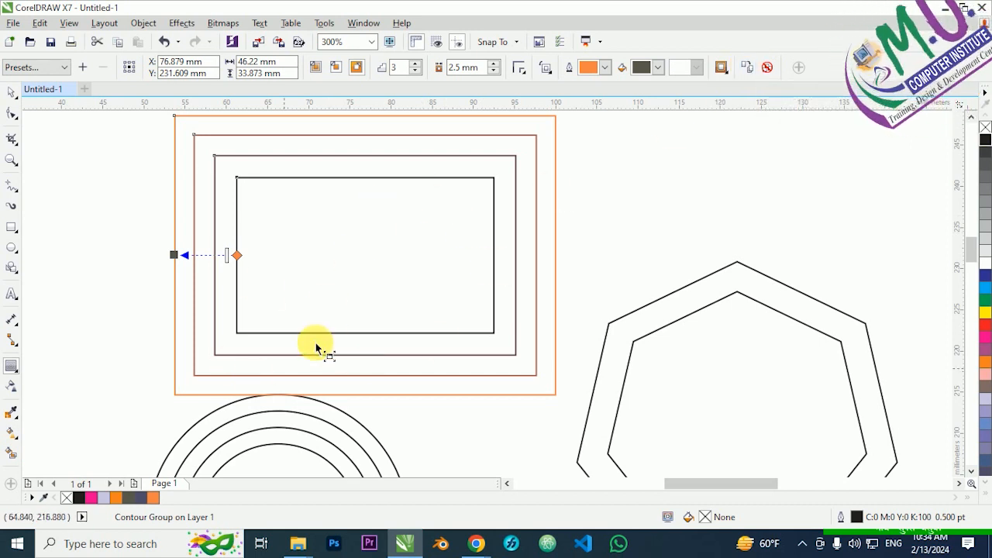
# Step: Try copying the circle's contour properties onto the rectangle's contour and undo it
pyautogui.click(747, 70)
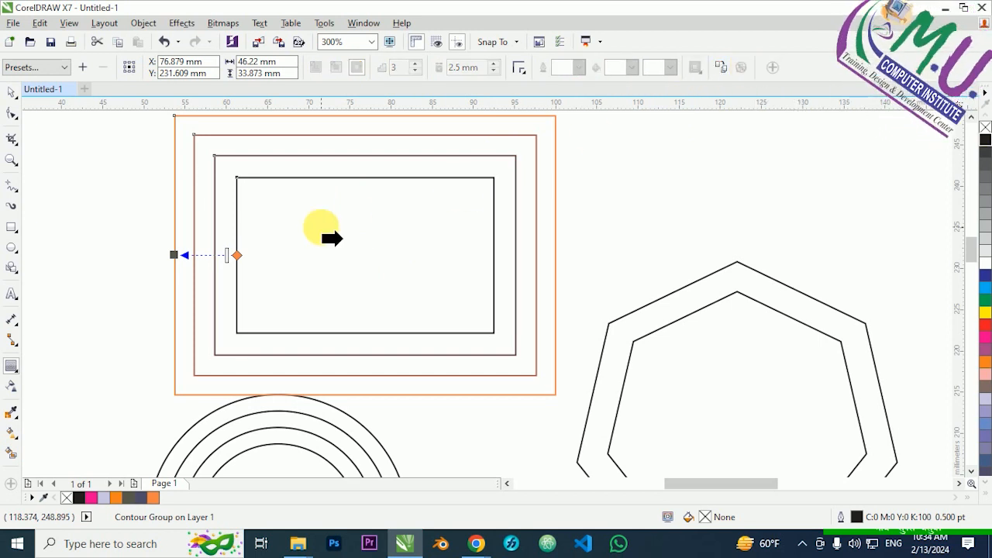
pyautogui.hotkey('ctrl', 'z')
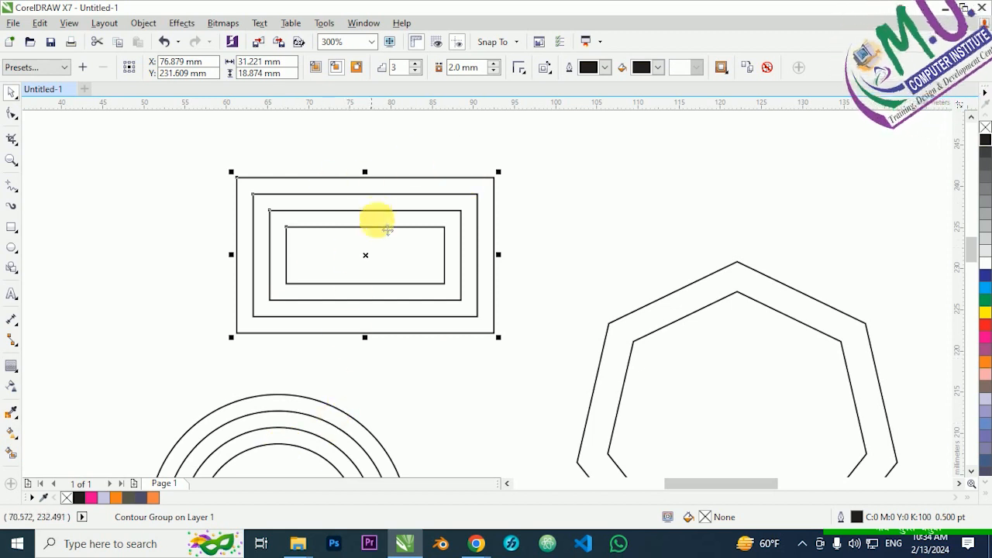
pyautogui.scroll(-2, 391, 219)
pyautogui.click(441, 377)
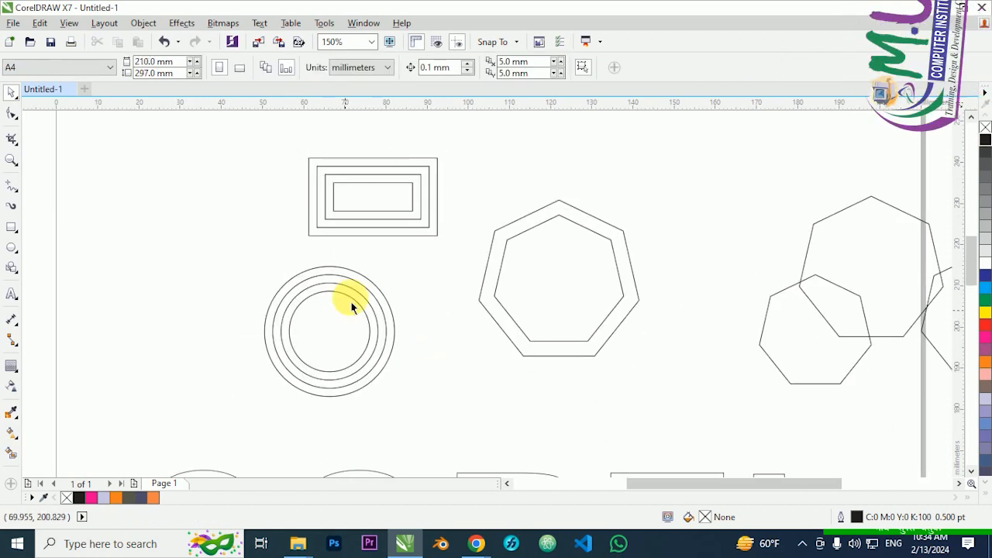
pyautogui.click(391, 208)
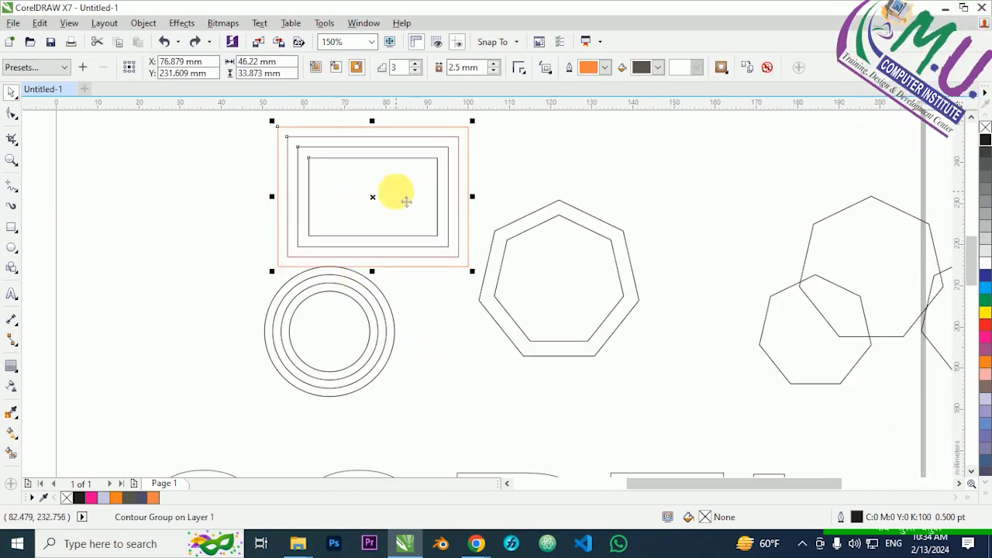
# Step: Move the contoured rectangle about 43 mm to the left and copy the circle's contour properties onto it
pyautogui.moveTo(394, 194); pyautogui.dragTo(229, 202)
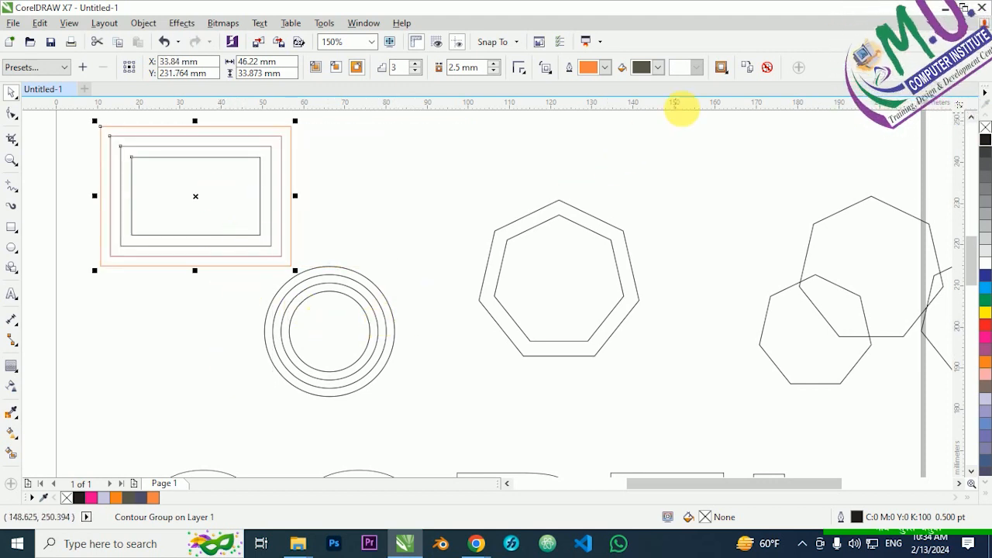
pyautogui.click(747, 69)
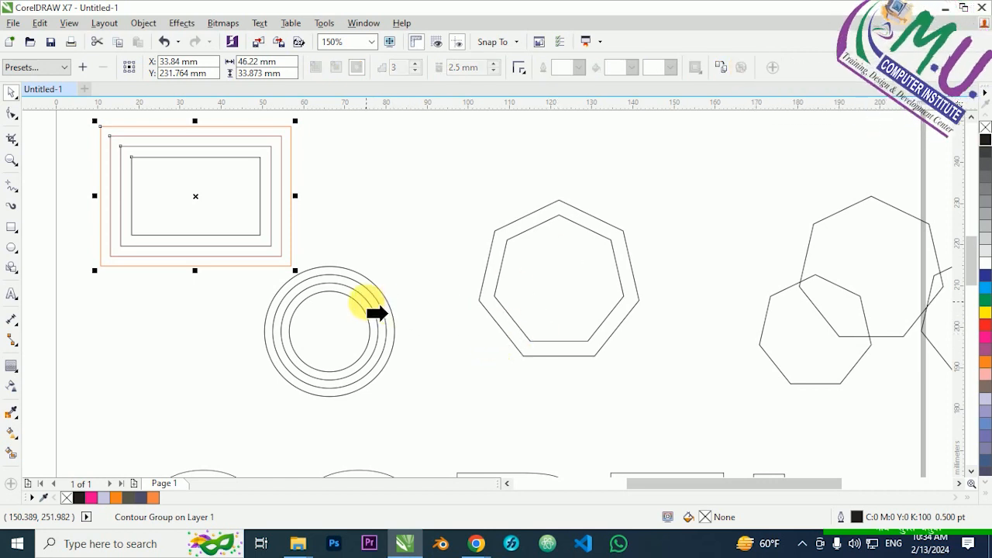
pyautogui.click(380, 310)
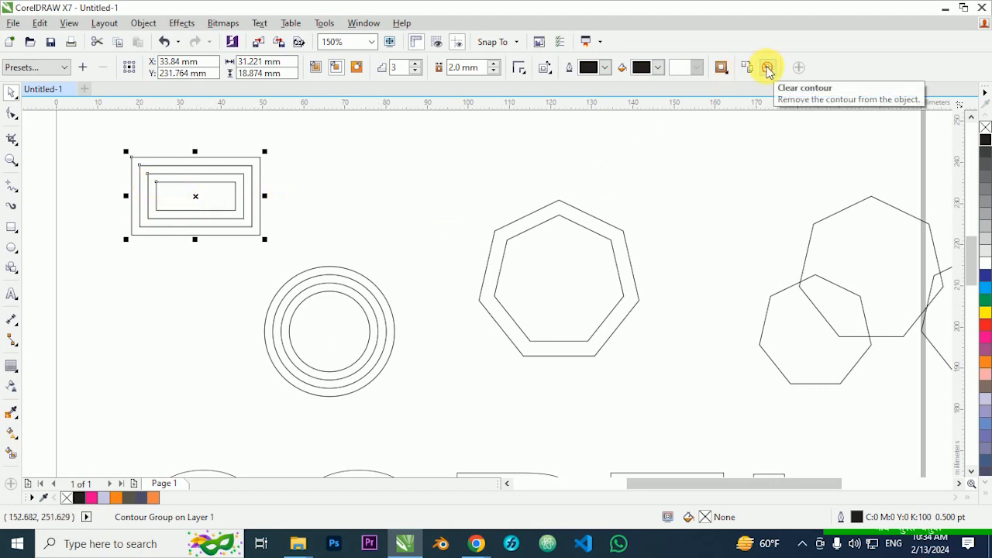
# Step: Clear the contour from the rectangle and deselect it
pyautogui.click(767, 68)
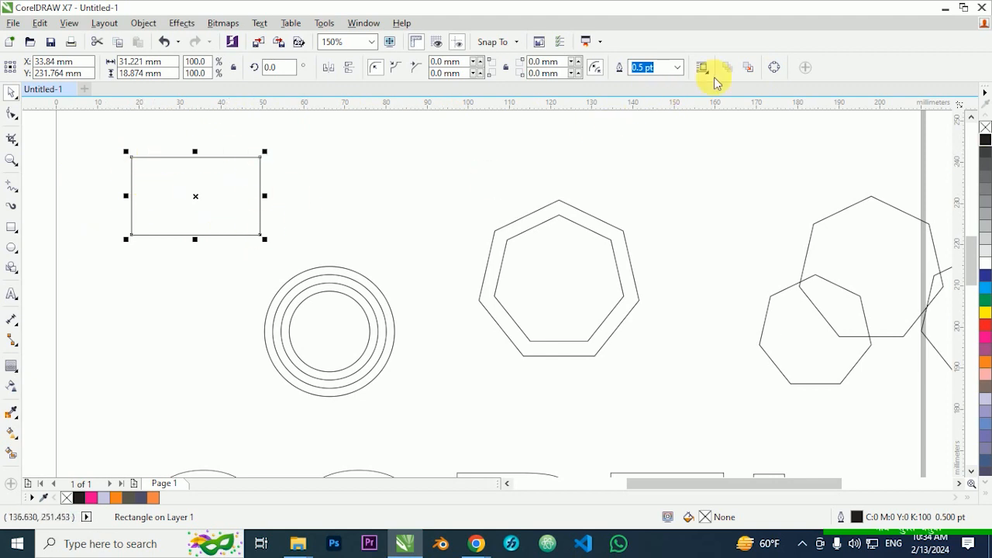
pyautogui.click(663, 159)
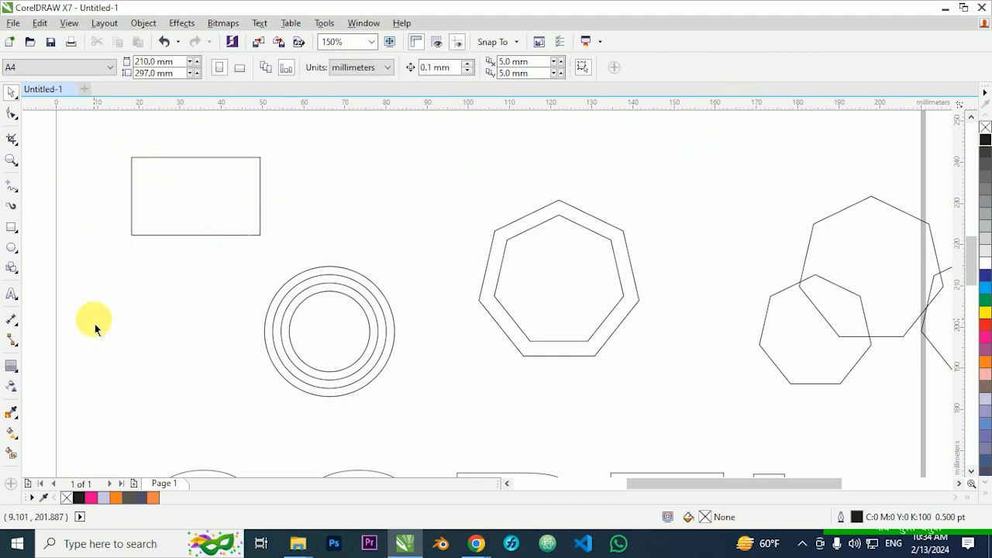
# Step: Move the contoured heart about 50 mm left to the page's left edge
pyautogui.scroll(-1, 193, 266)
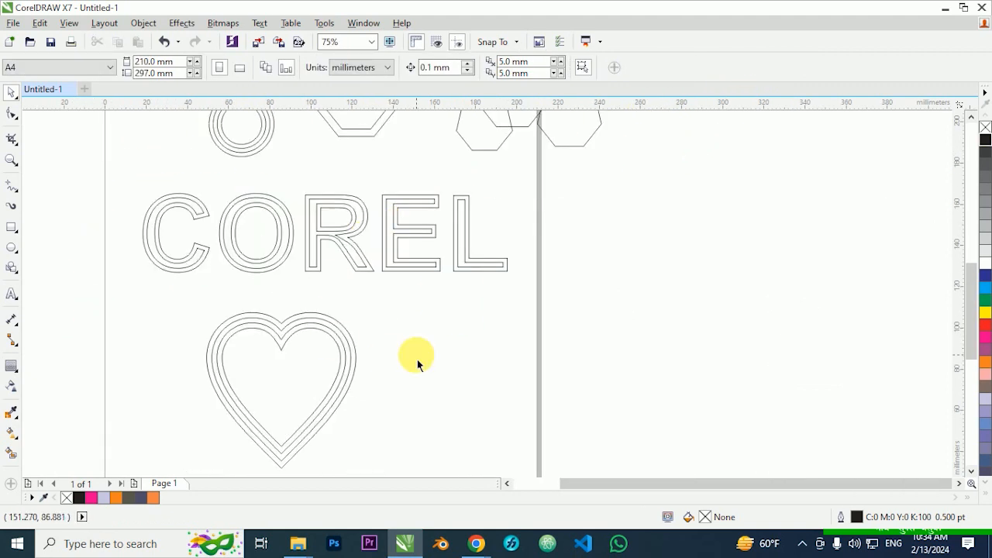
pyautogui.moveTo(342, 349); pyautogui.dragTo(239, 348)
pyautogui.click(372, 366)
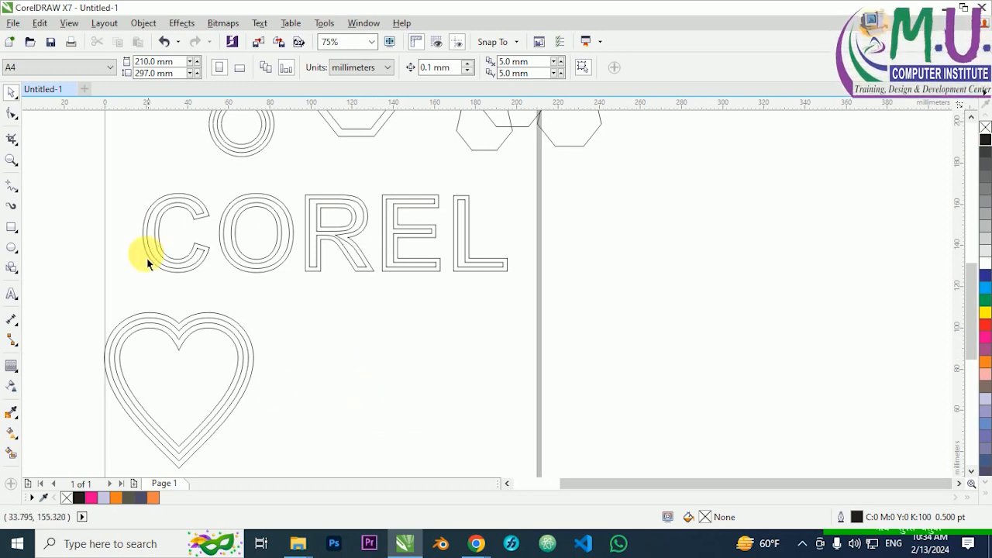
# Step: Look over the rectangle and the contoured circle, heptagon, COREL letters and heart across the page
pyautogui.scroll(-2, 241, 402)
pyautogui.scroll(2, 220, 227)
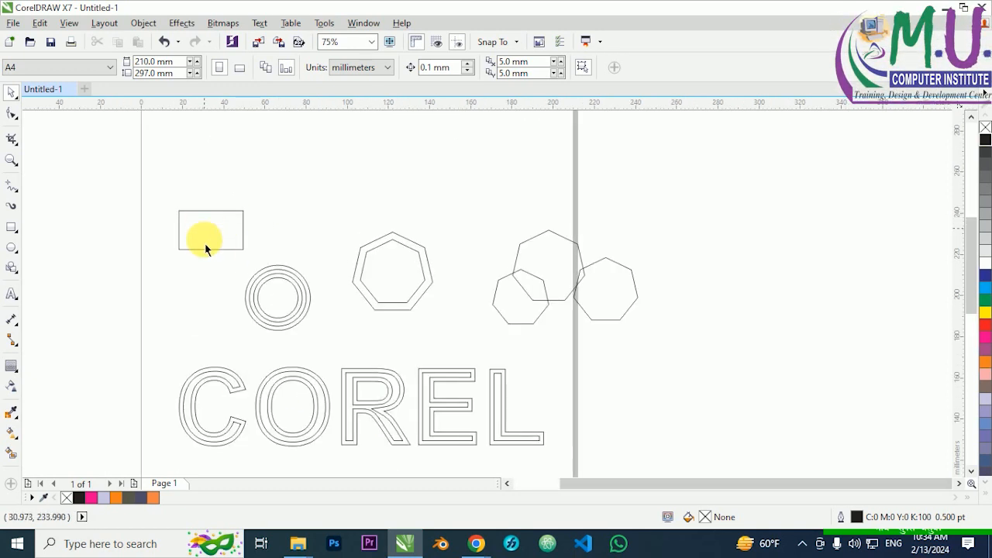
pyautogui.scroll(2, 231, 249)
pyautogui.scroll(-2, 237, 266)
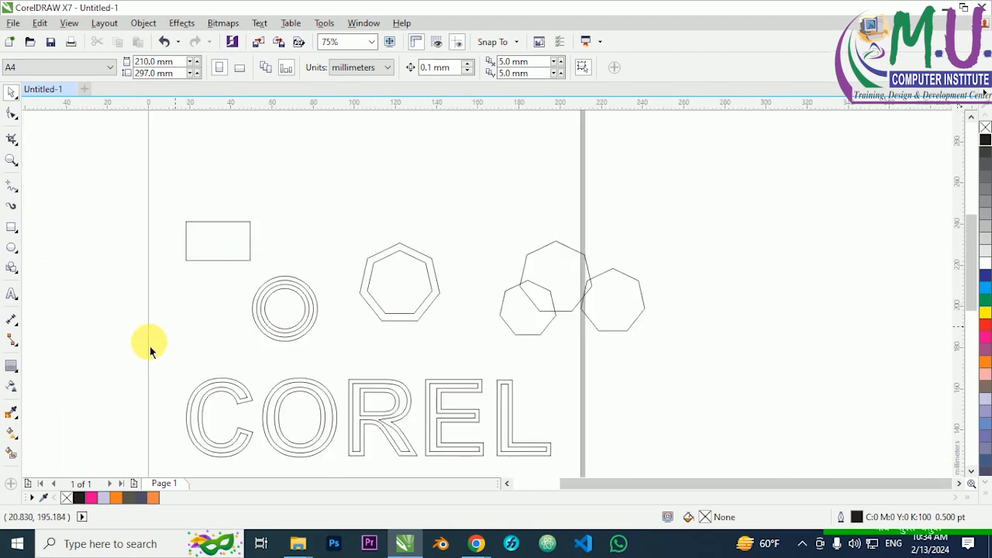
pyautogui.click(12, 370)
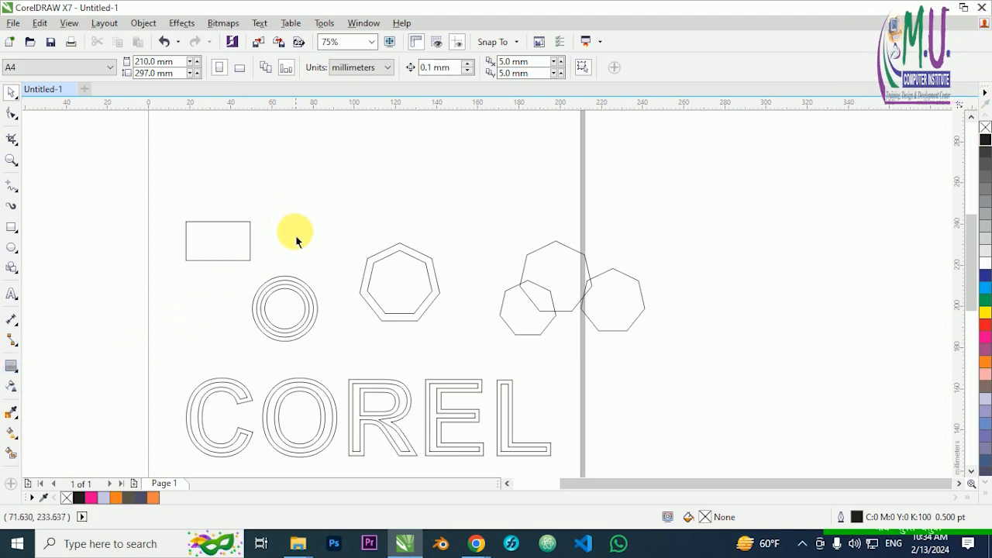
pyautogui.scroll(-2, 291, 224)
pyautogui.scroll(2, 281, 434)
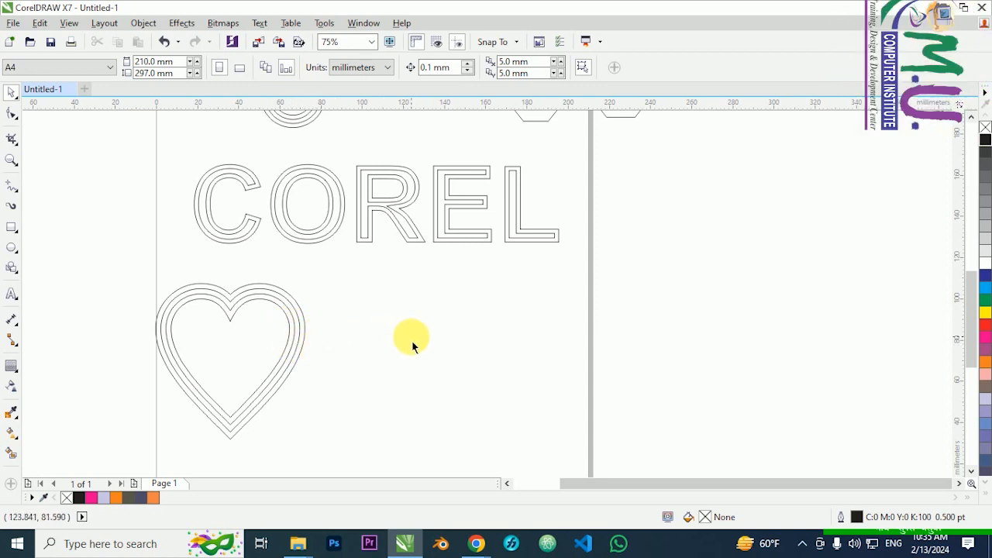
pyautogui.scroll(-1, 326, 333)
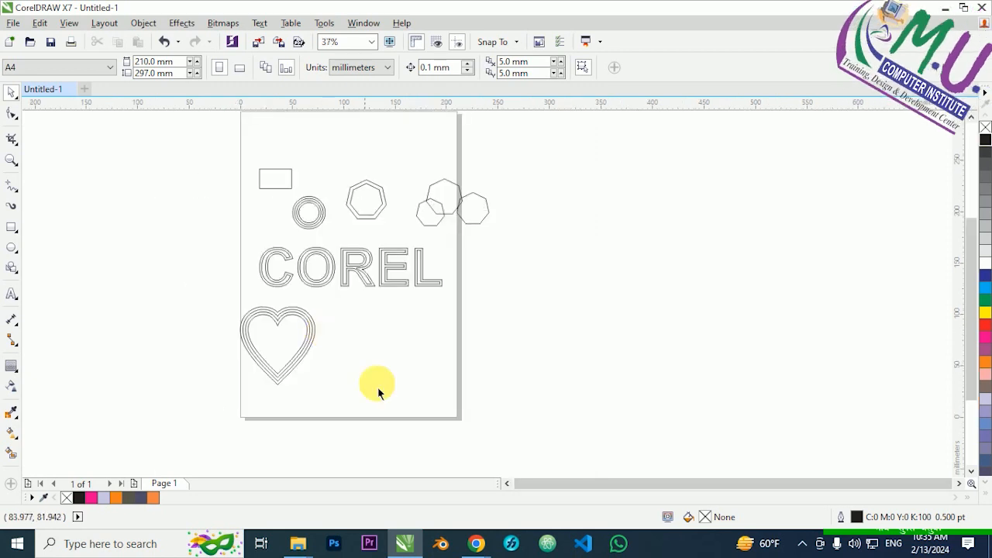
# Step: Activate the Blend tool
pyautogui.click(15, 369)
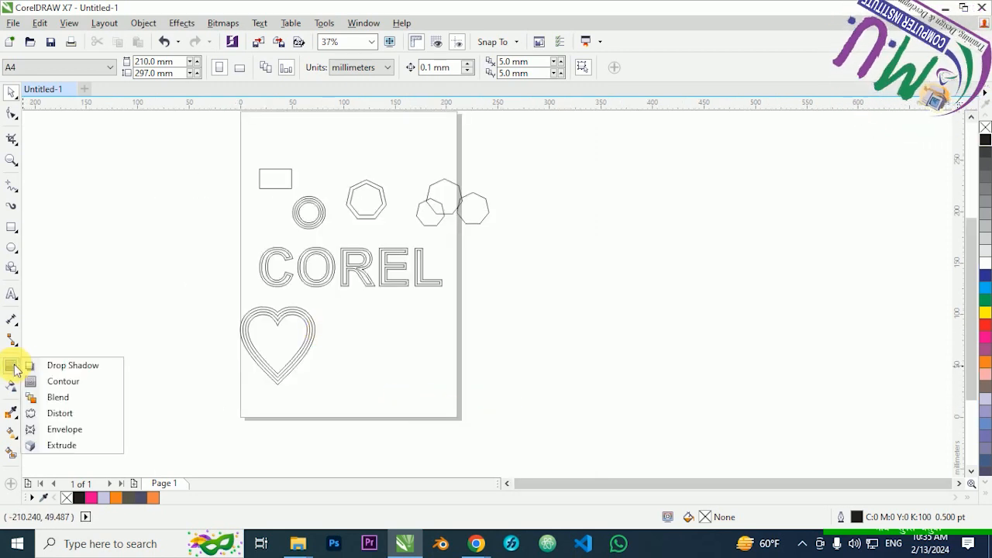
pyautogui.click(58, 397)
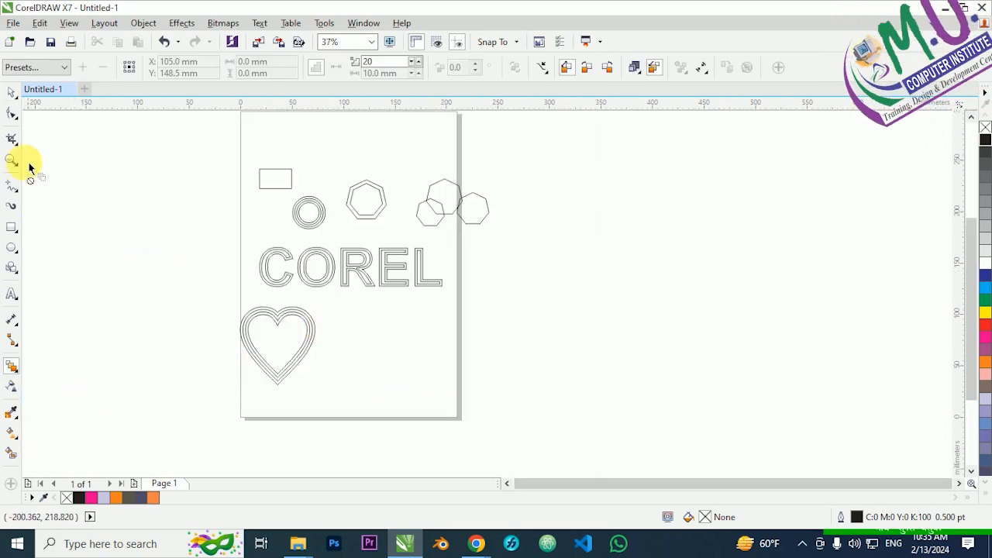
# Step: Draw a rectangle about 59 by 128 mm and, farther right of the page, a circle about 87 mm in diameter
pyautogui.click(11, 91)
pyautogui.scroll(-2, 156, 222)
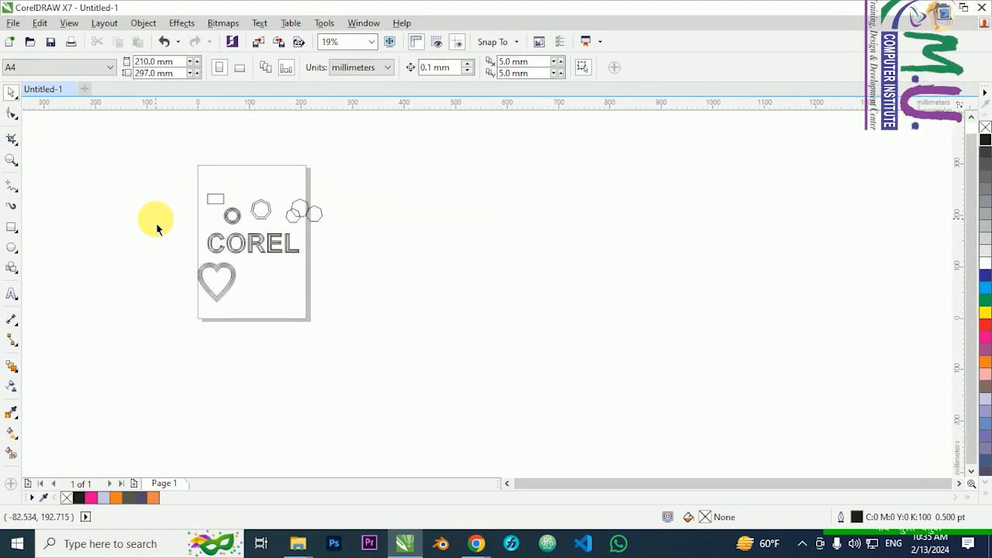
pyautogui.scroll(-2, 454, 246)
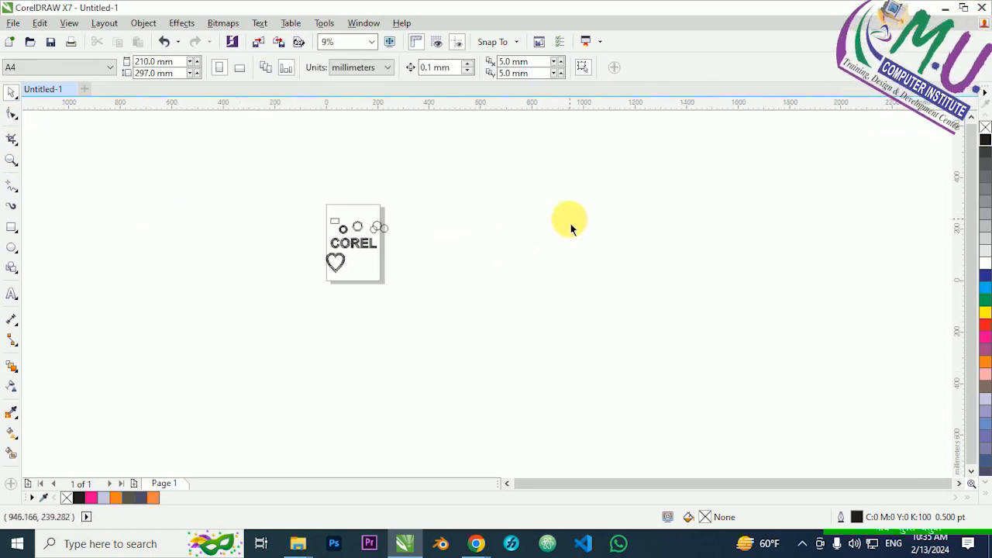
pyautogui.scroll(2, 570, 228)
pyautogui.click(11, 227)
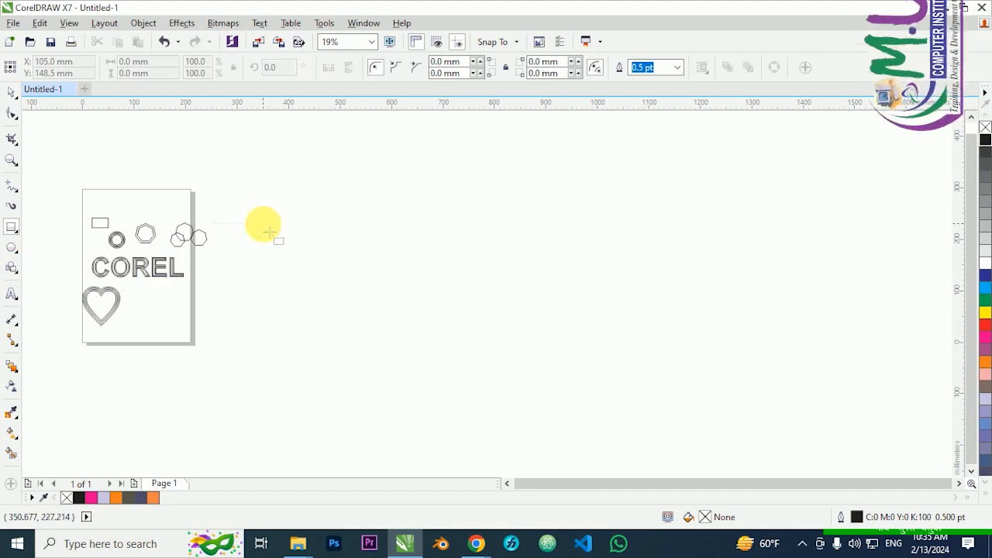
pyautogui.moveTo(263, 223); pyautogui.dragTo(294, 292)
pyautogui.click(12, 247)
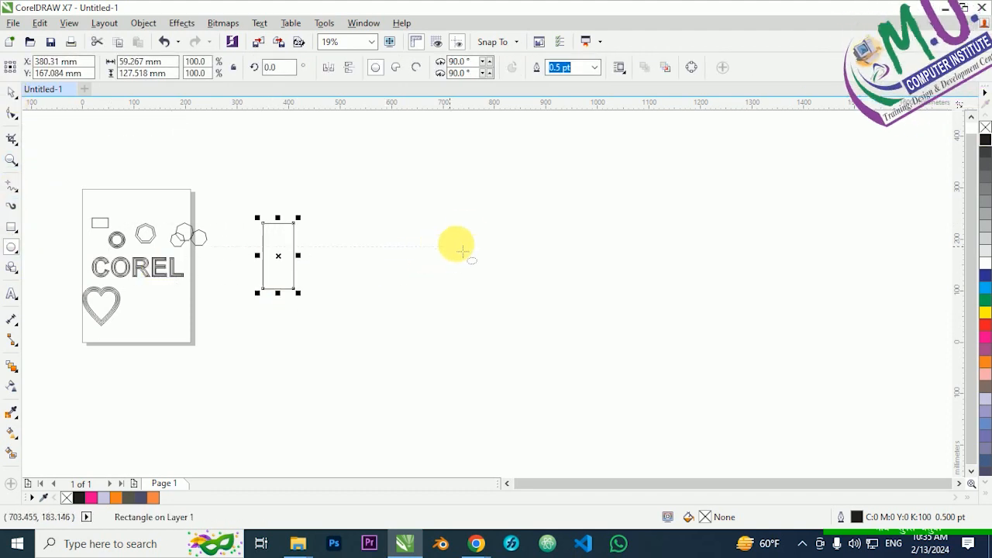
pyautogui.moveTo(493, 252); pyautogui.dragTo(511, 275)
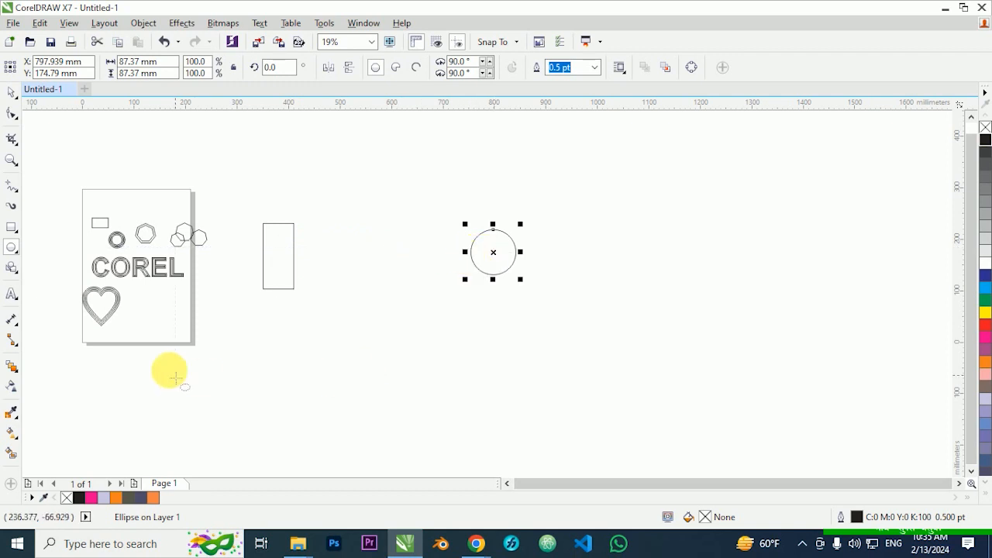
# Step: Draw a vertical 2-Point Line about 214 mm long below the tall rectangle and place a copy about 548 mm to its right
pyautogui.click(17, 191)
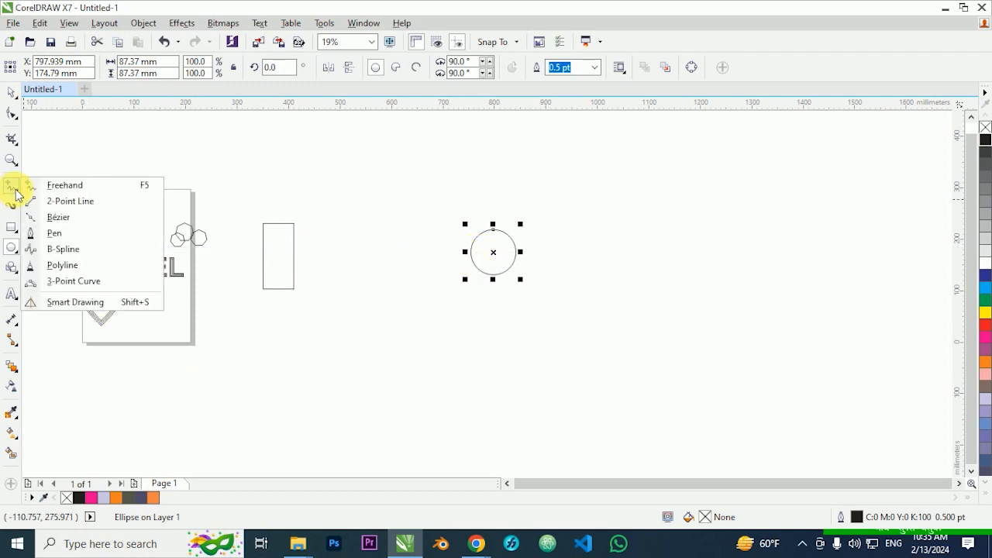
pyautogui.click(70, 201)
pyautogui.moveTo(264, 326); pyautogui.dragTo(262, 441)
pyautogui.click(12, 93)
pyautogui.click(266, 380)
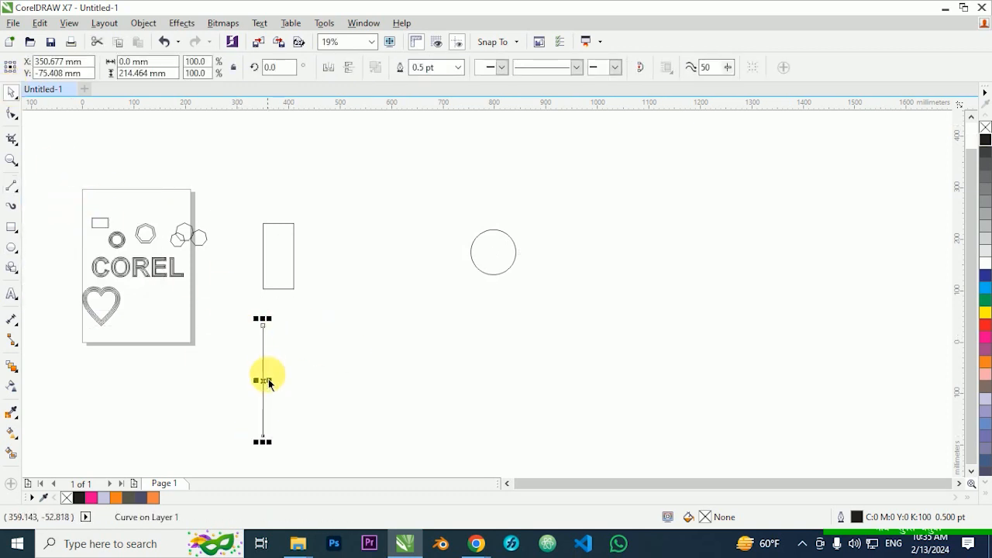
pyautogui.moveTo(266, 379); pyautogui.dragTo(546, 383)
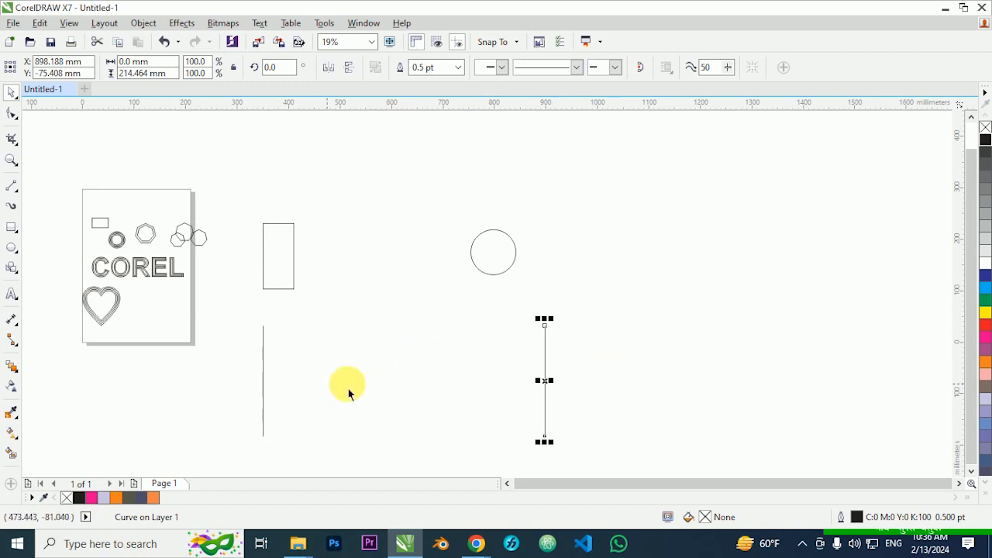
pyautogui.click(675, 310)
# Step: Sketch two wavy Freehand strokes joined at the lower end, about 658 by 990 mm overall, right of the vertical lines
pyautogui.scroll(-3, 279, 252)
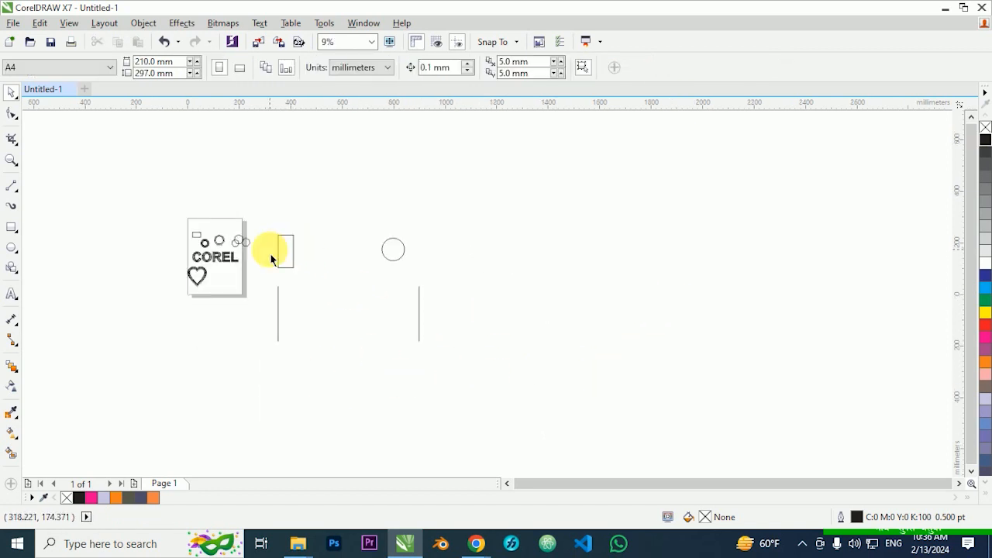
pyautogui.click(12, 187)
pyautogui.click(62, 186)
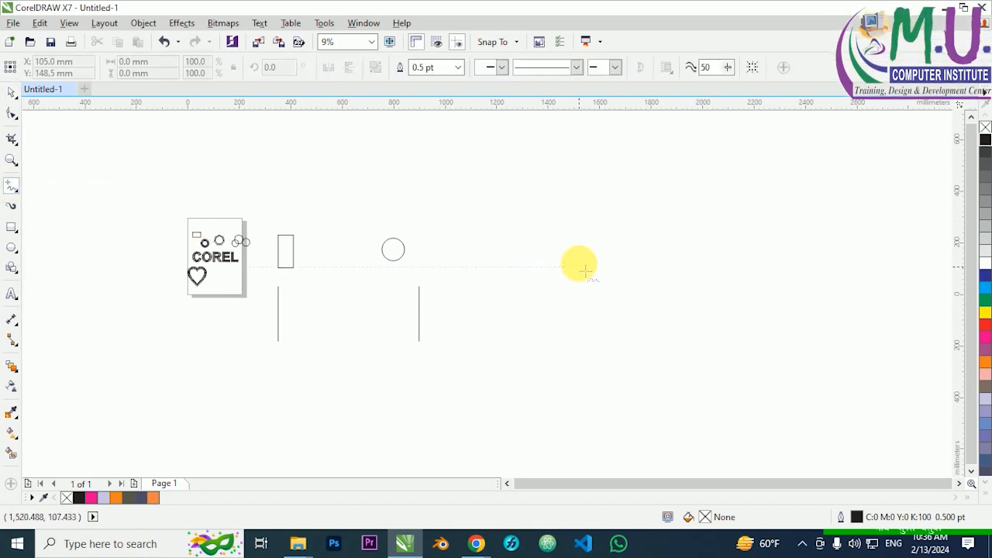
pyautogui.moveTo(474, 207)
pyautogui.mouseDown()
pyautogui.moveTo(512, 209)
pyautogui.moveTo(543, 354)
pyautogui.moveTo(542, 402)
pyautogui.moveTo(557, 426)
pyautogui.mouseUp()
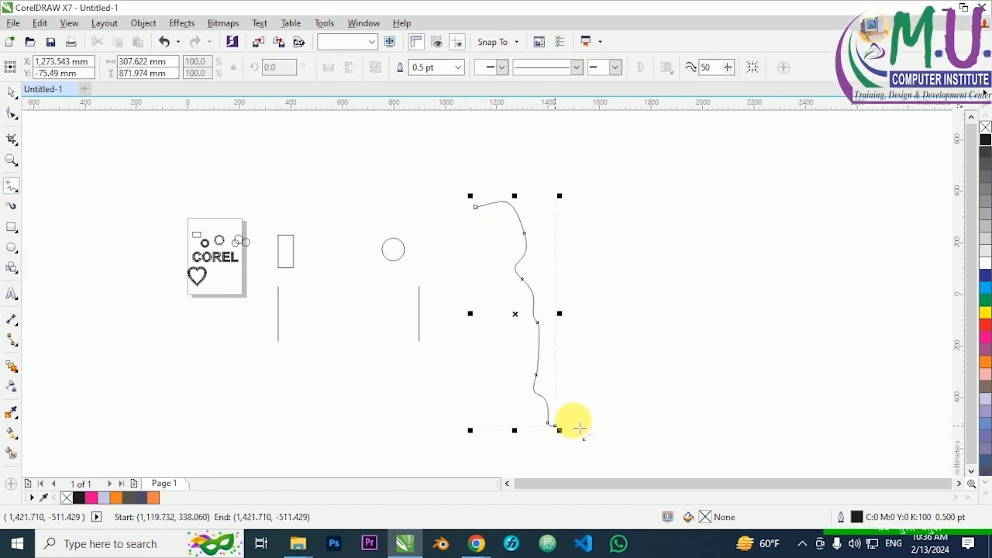
pyautogui.moveTo(644, 197)
pyautogui.mouseDown()
pyautogui.moveTo(626, 221)
pyautogui.moveTo(580, 353)
pyautogui.moveTo(572, 457)
pyautogui.moveTo(554, 426)
pyautogui.mouseUp()
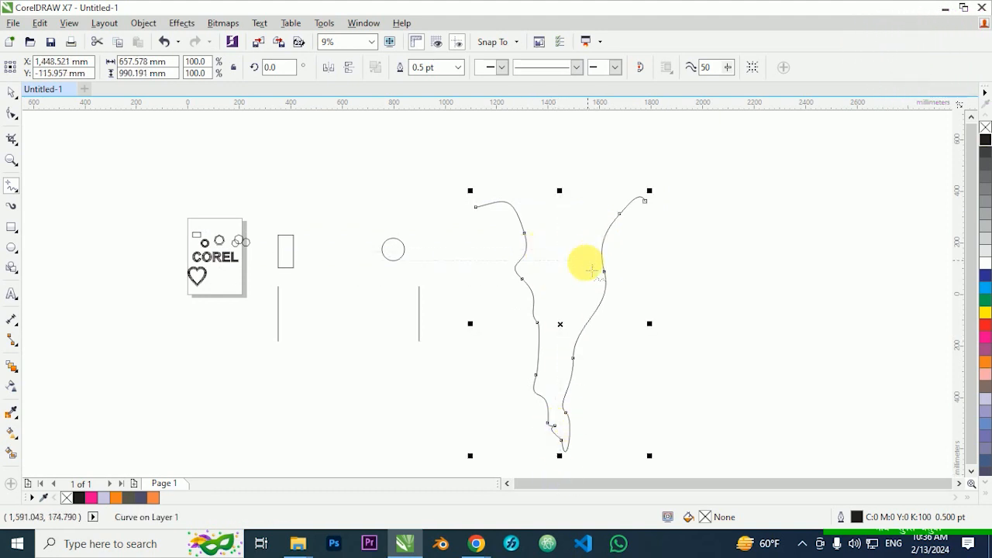
pyautogui.click(14, 92)
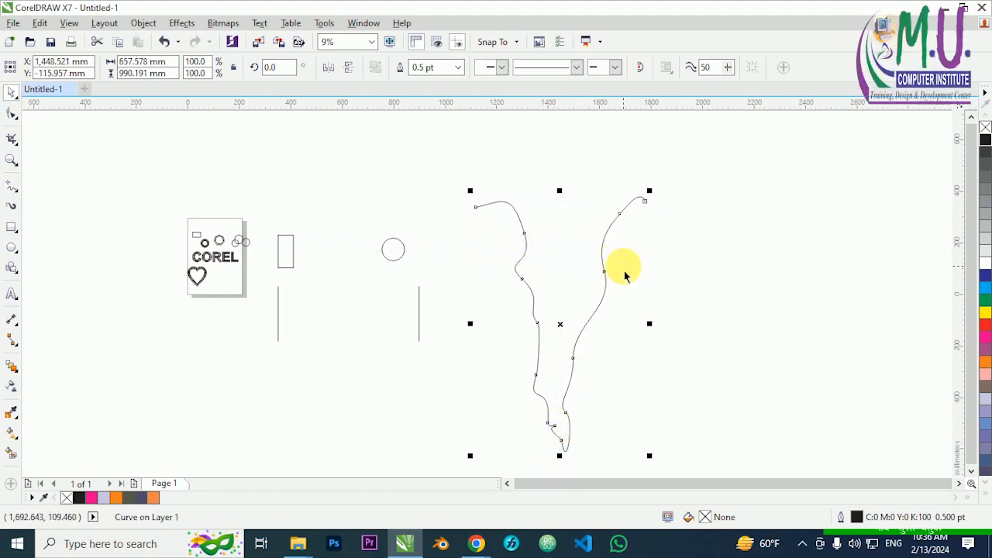
pyautogui.click(780, 253)
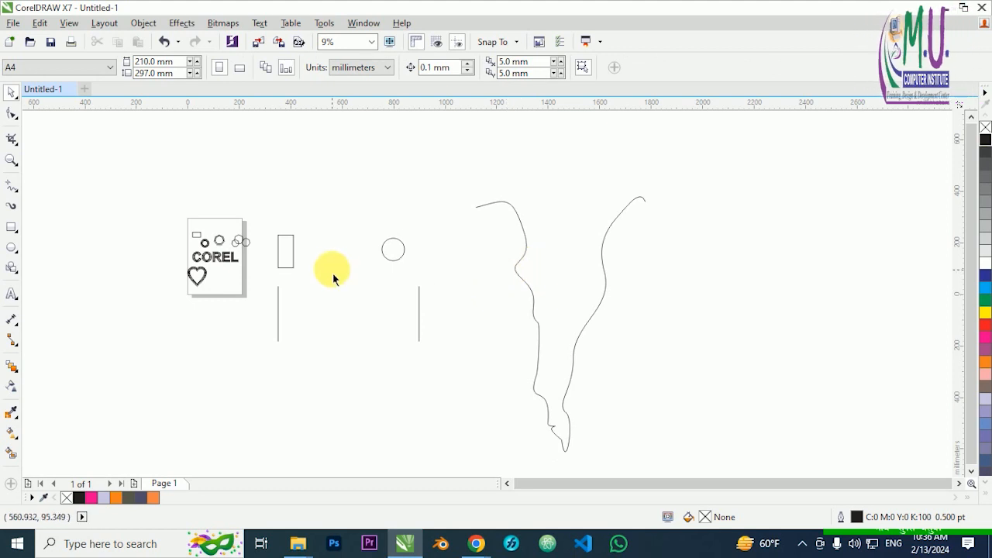
# Step: Lower the circle about 21 mm and blend the tall rectangle into it with 20 steps
pyautogui.scroll(1, 333, 265)
pyautogui.click(454, 268)
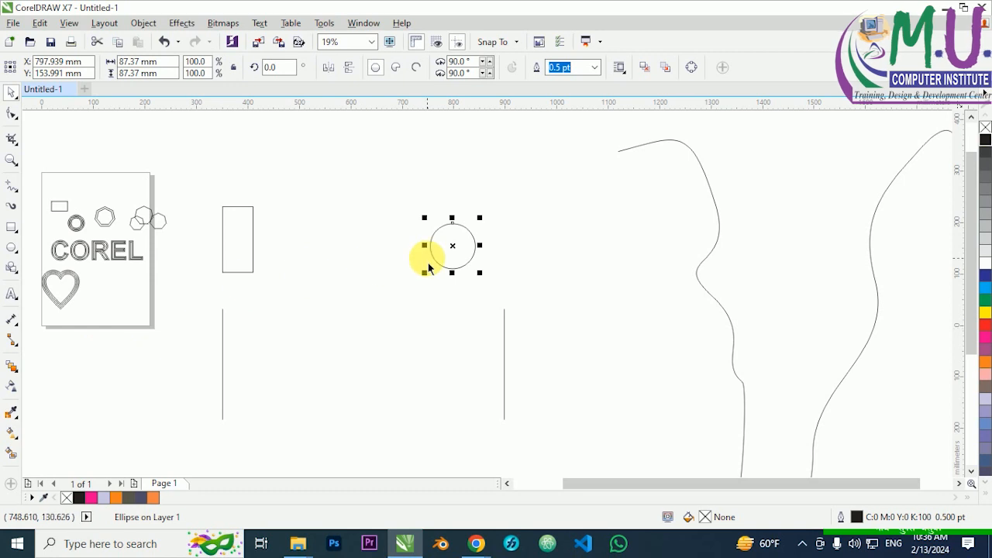
pyautogui.click(13, 372)
pyautogui.click(70, 399)
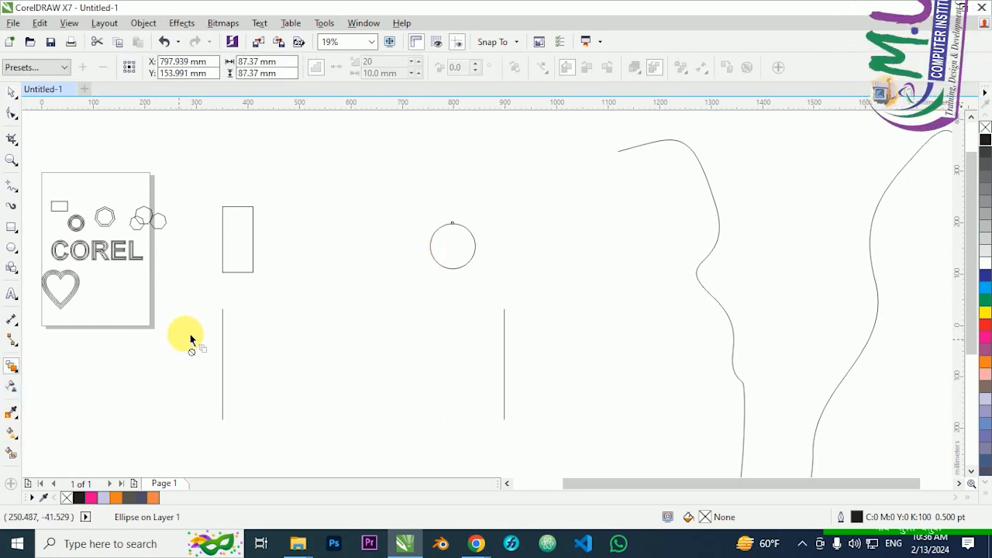
pyautogui.moveTo(236, 246); pyautogui.dragTo(451, 245)
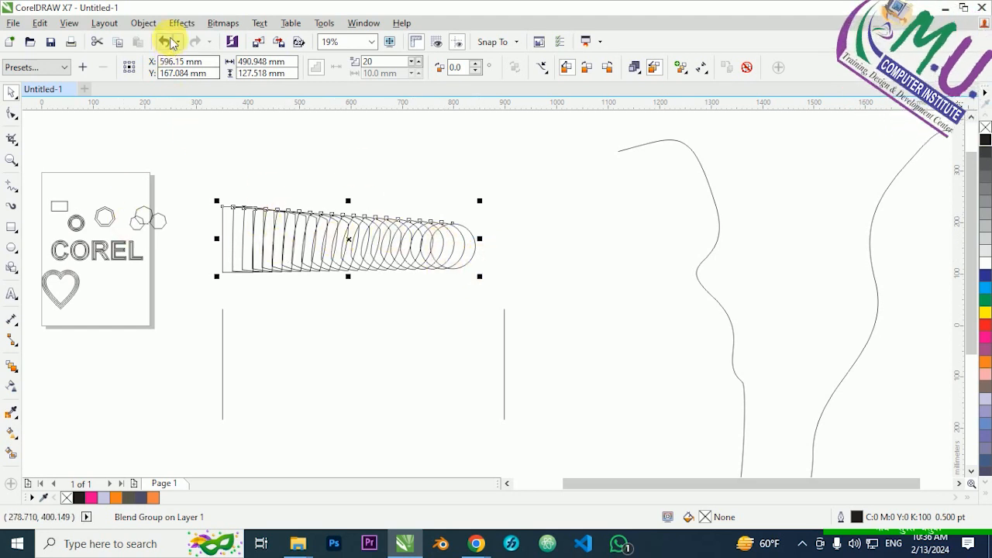
# Step: Break the rectangle-circle blend group apart and move the group of intermediate shapes about 137 mm up
pyautogui.click(143, 23)
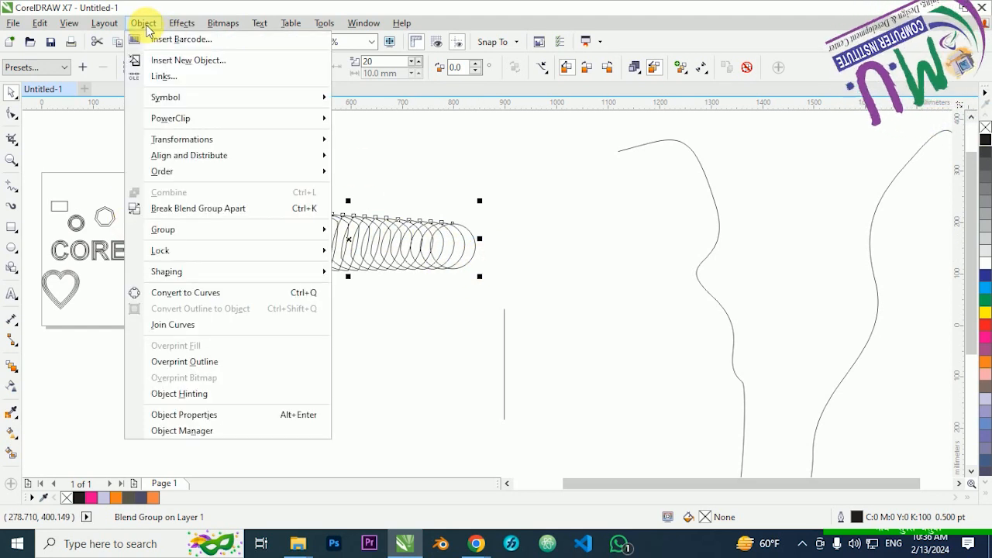
pyautogui.click(186, 214)
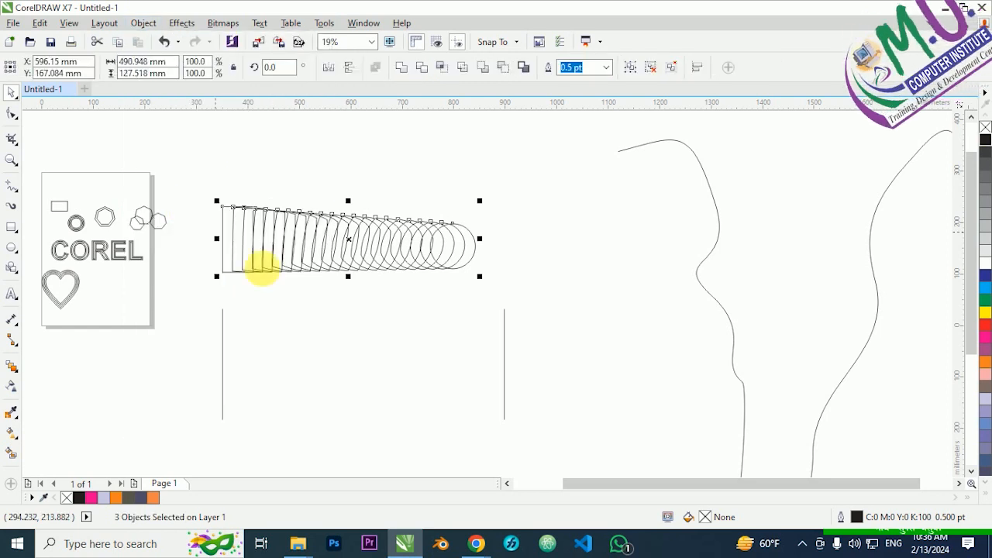
pyautogui.click(349, 277)
pyautogui.moveTo(349, 277); pyautogui.dragTo(346, 203)
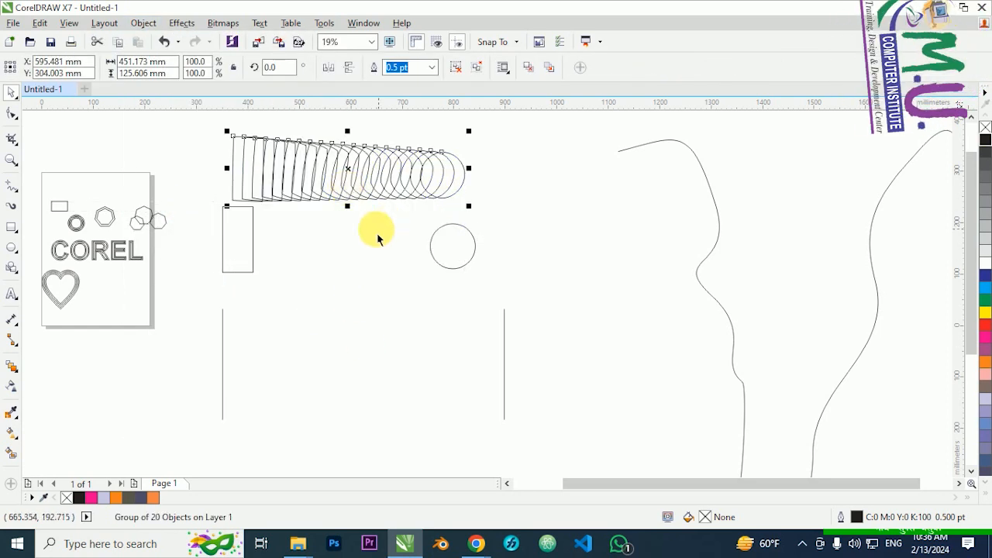
pyautogui.click(505, 186)
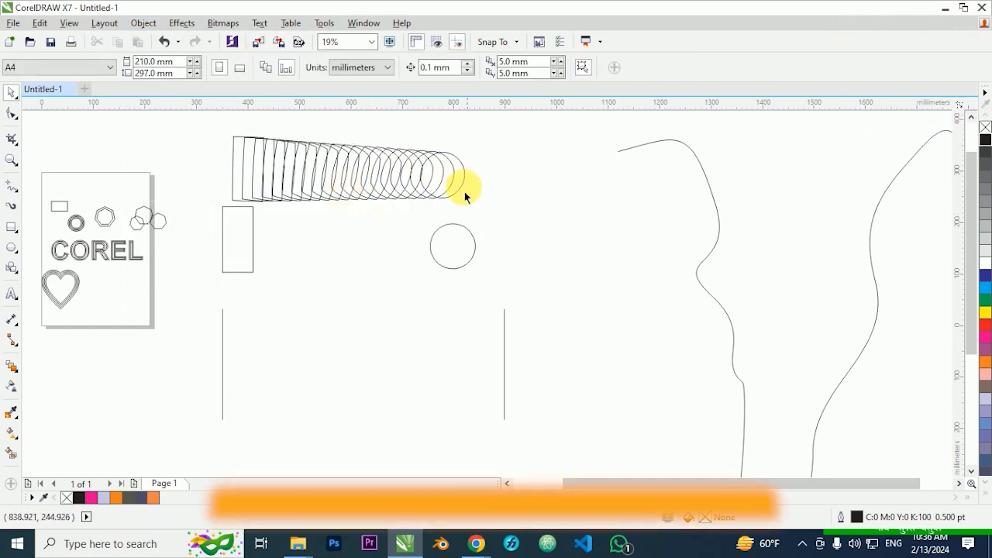
# Step: Pull several of the intermediate blend shapes apart, and delete them all together with the tall rectangle and circle
pyautogui.moveTo(464, 176)
pyautogui.mouseDown()
pyautogui.moveTo(520, 160)
pyautogui.moveTo(465, 173)
pyautogui.mouseUp()
pyautogui.moveTo(357, 178); pyautogui.dragTo(429, 178)
pyautogui.moveTo(346, 174); pyautogui.dragTo(357, 173)
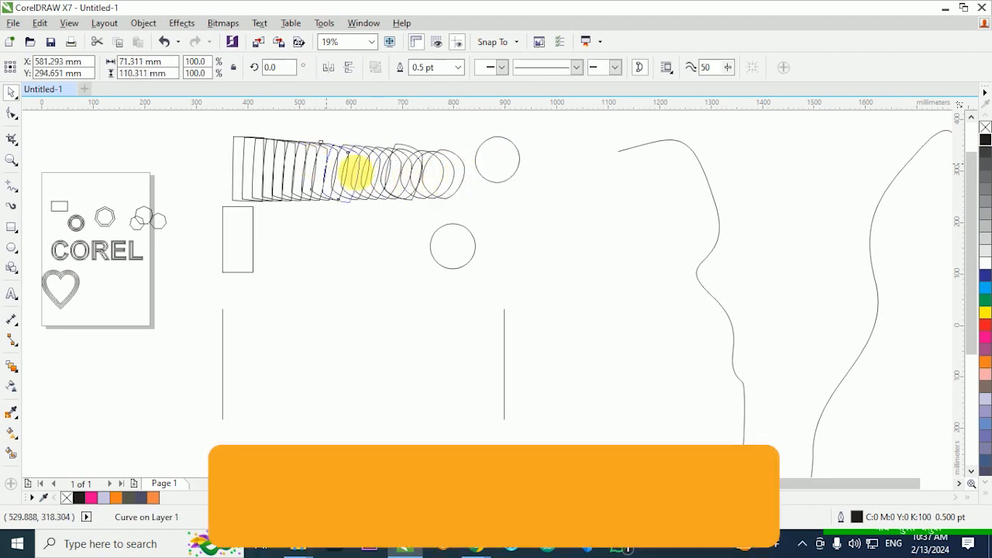
pyautogui.moveTo(356, 173); pyautogui.dragTo(388, 183)
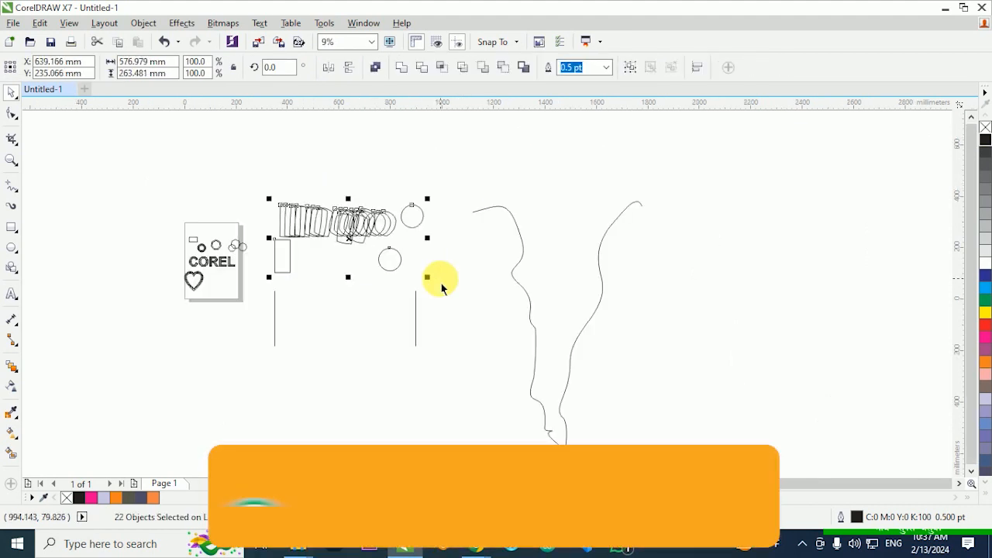
pyautogui.press('Delete')
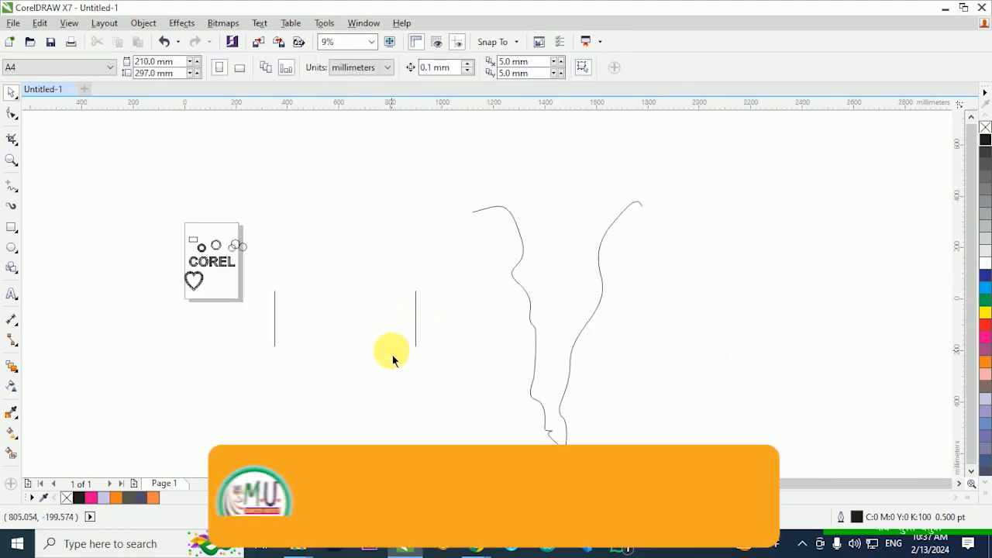
# Step: Blend the left vertical line into the right one and set the blend to 9 steps
pyautogui.scroll(1, 392, 355)
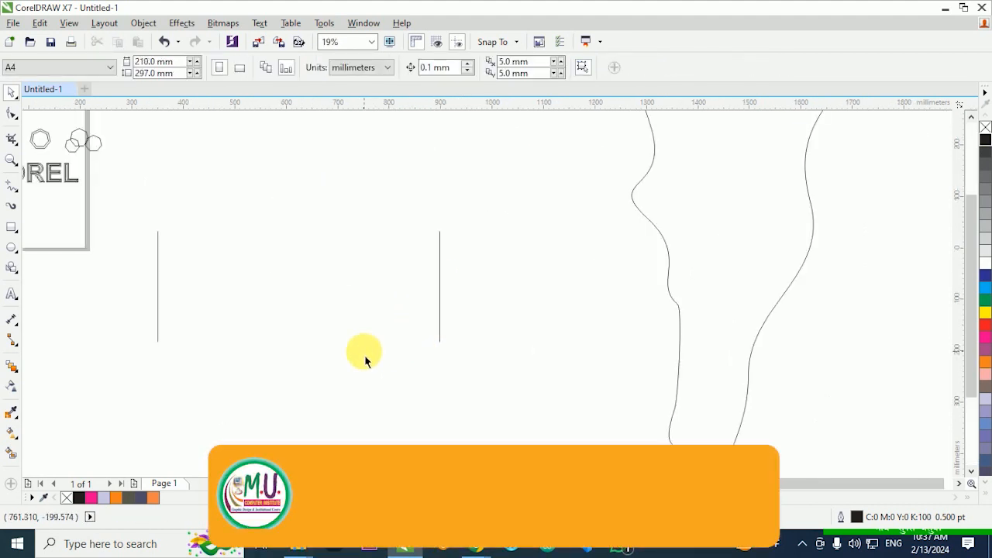
pyautogui.click(11, 366)
pyautogui.click(54, 396)
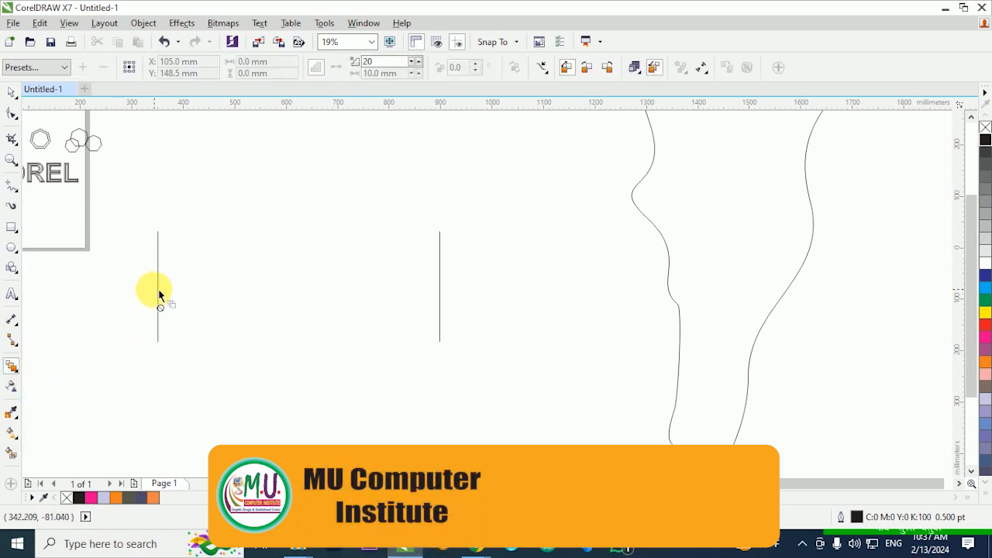
pyautogui.moveTo(158, 283); pyautogui.dragTo(441, 289)
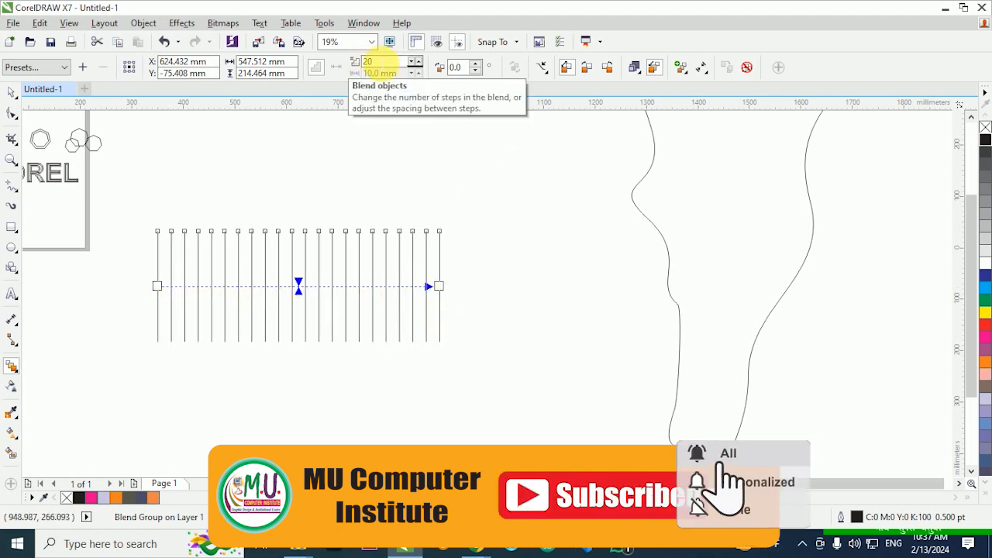
pyautogui.doubleClick(372, 62)
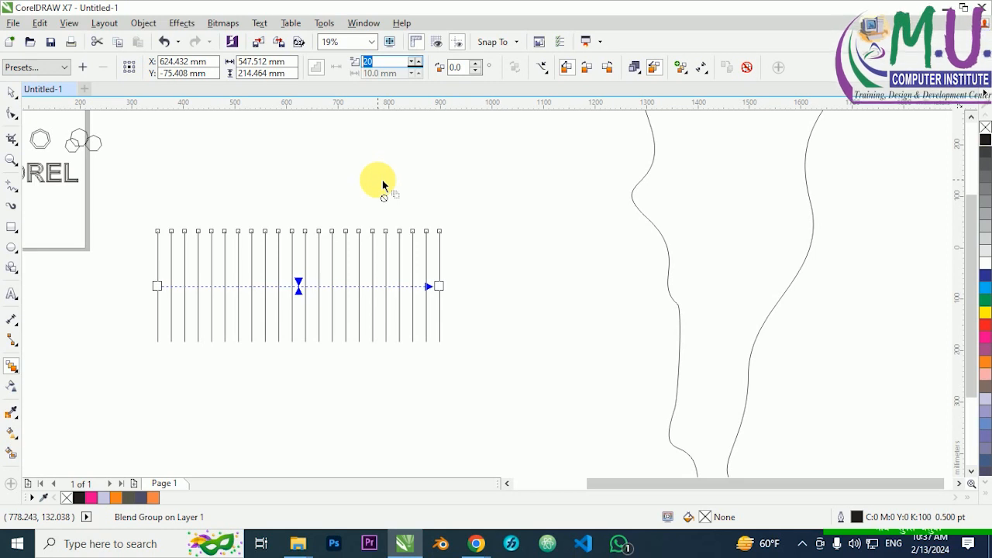
pyautogui.press('Return')
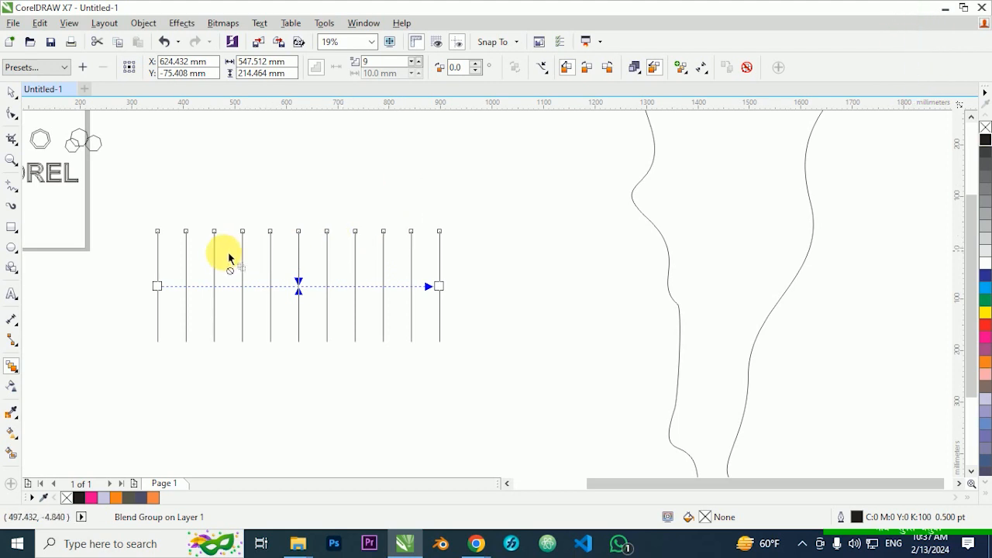
# Step: Move the freehand curve about 23 mm right and 41 mm up, level with the line blend's center, and deselect it
pyautogui.scroll(-2, 169, 247)
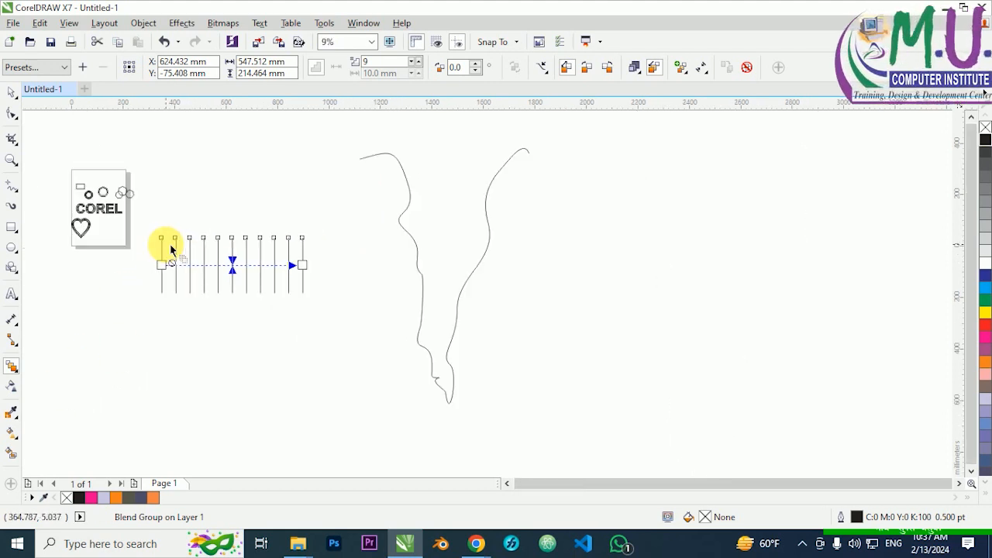
pyautogui.click(421, 256)
pyautogui.moveTo(492, 249); pyautogui.dragTo(622, 330)
pyautogui.press('space')
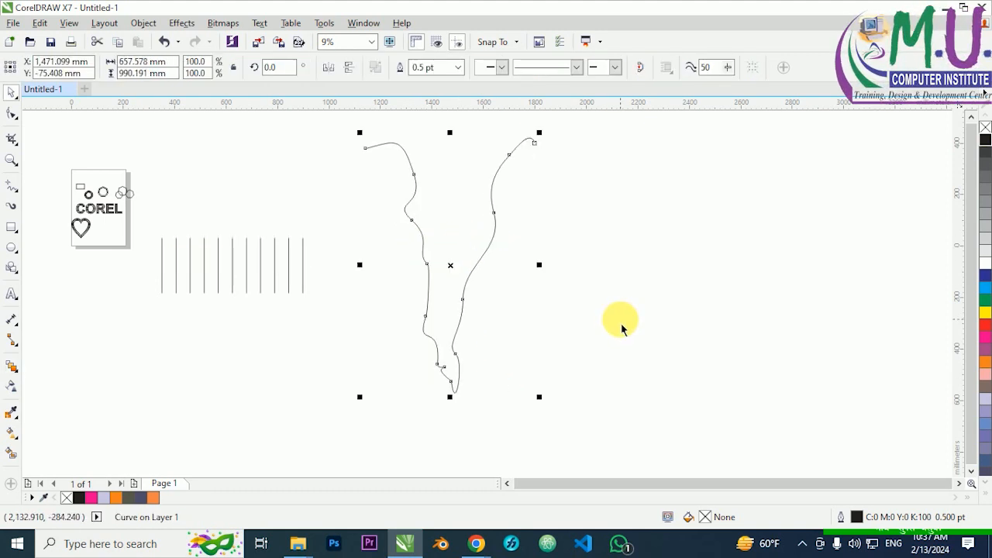
pyautogui.click(622, 330)
# Step: Split the freehand curve into two separate curves at its lowest tip with the Knife tool and deselect them
pyautogui.scroll(2, 466, 414)
pyautogui.scroll(2, 422, 346)
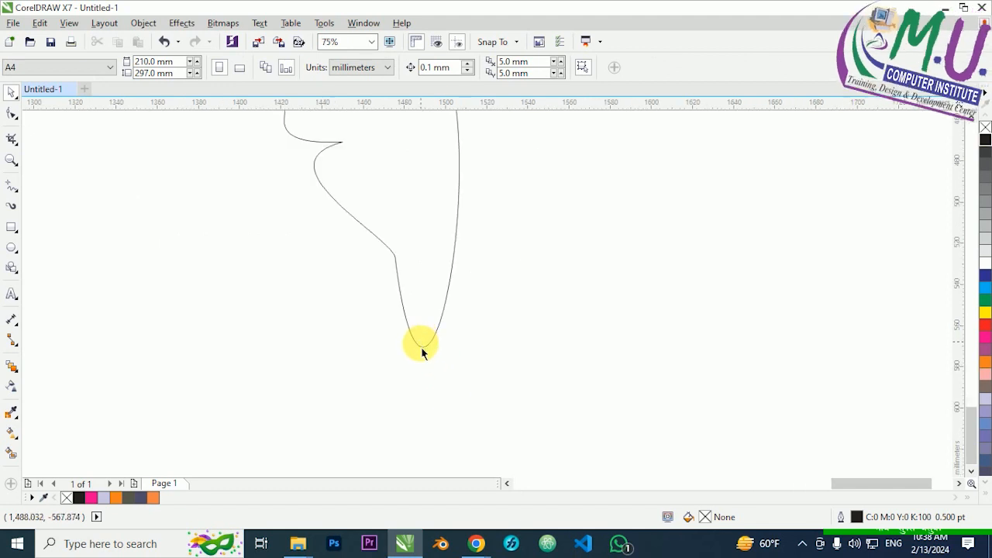
pyautogui.click(423, 346)
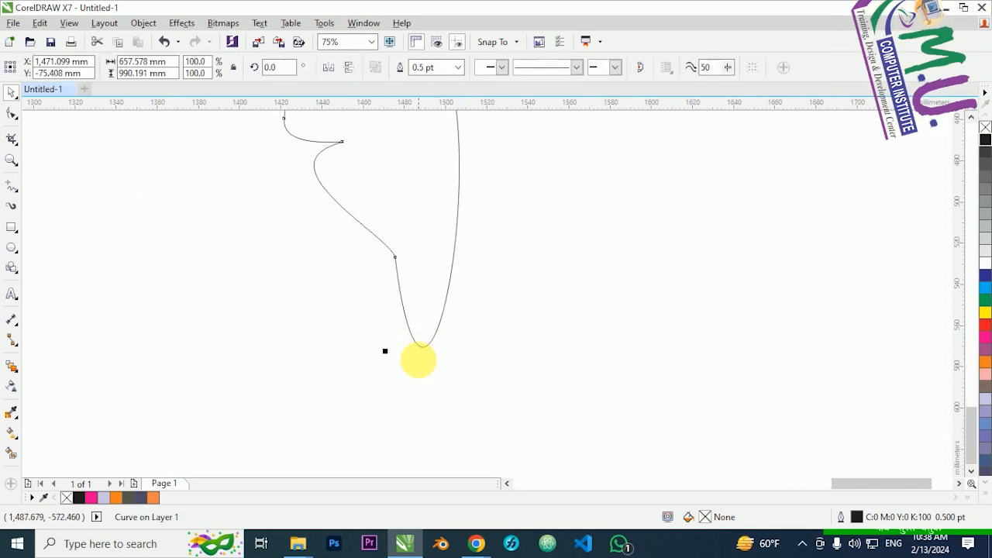
pyautogui.click(12, 146)
pyautogui.click(84, 153)
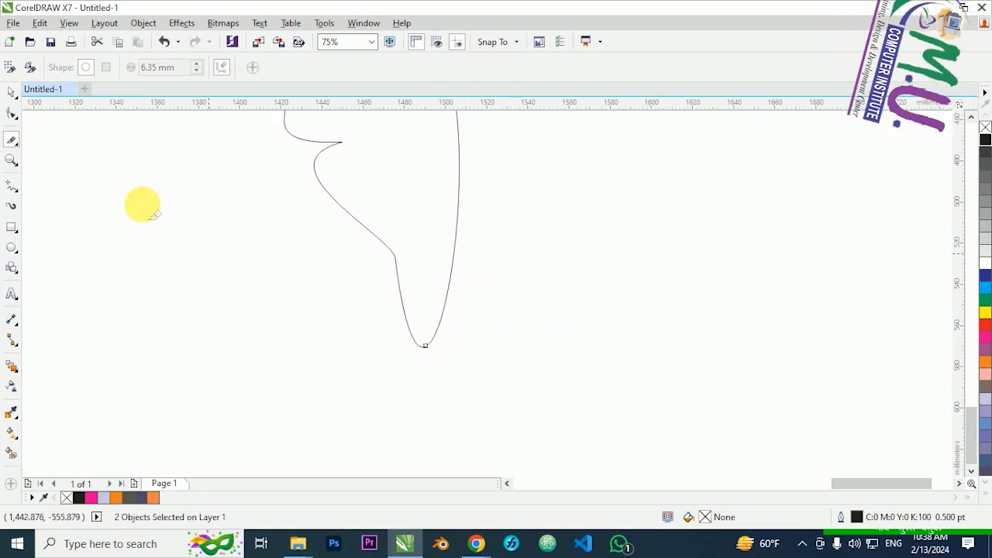
pyautogui.click(11, 91)
pyautogui.click(369, 327)
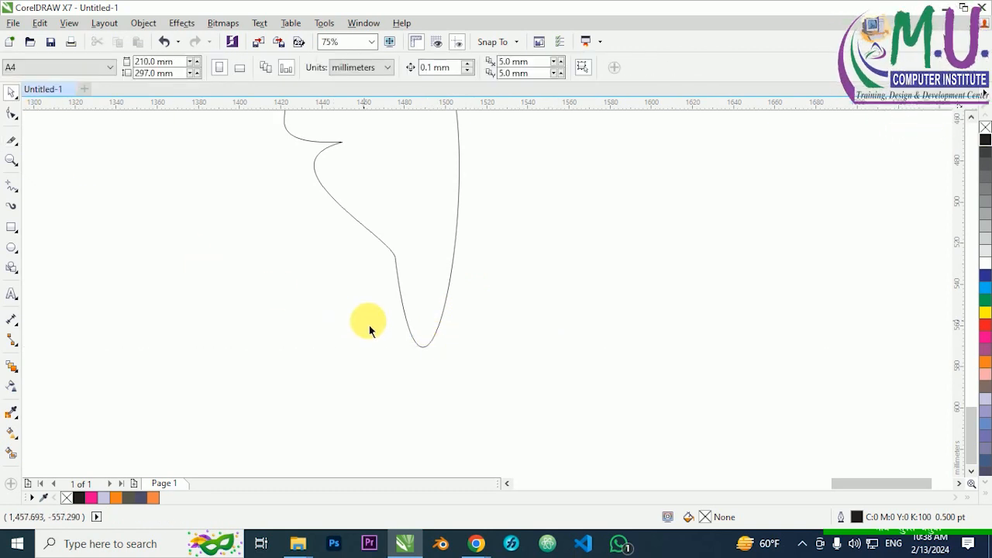
# Step: Blend the two separated halves of the freehand curve into each other with 20 steps and deselect the blend
pyautogui.click(455, 298)
pyautogui.scroll(-4, 403, 355)
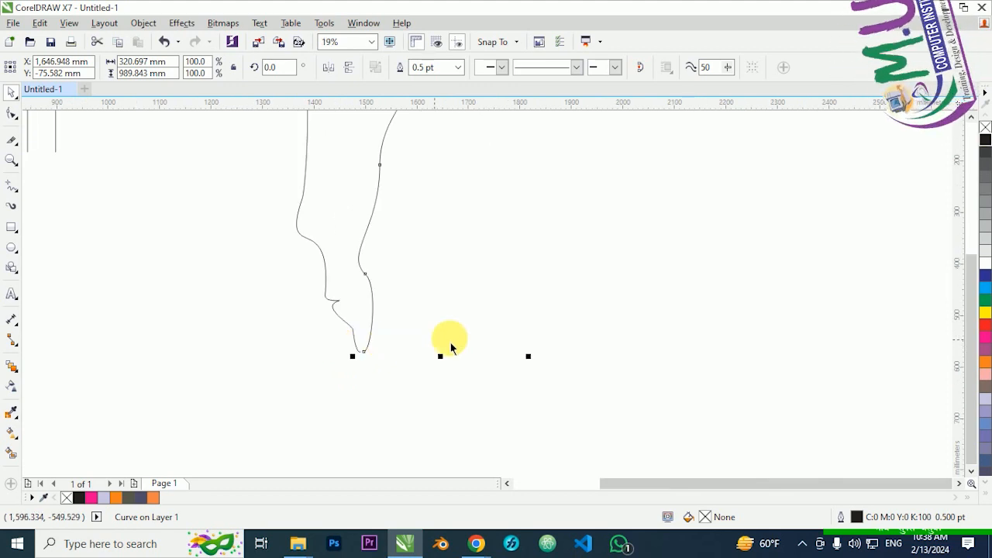
pyautogui.scroll(-2, 451, 347)
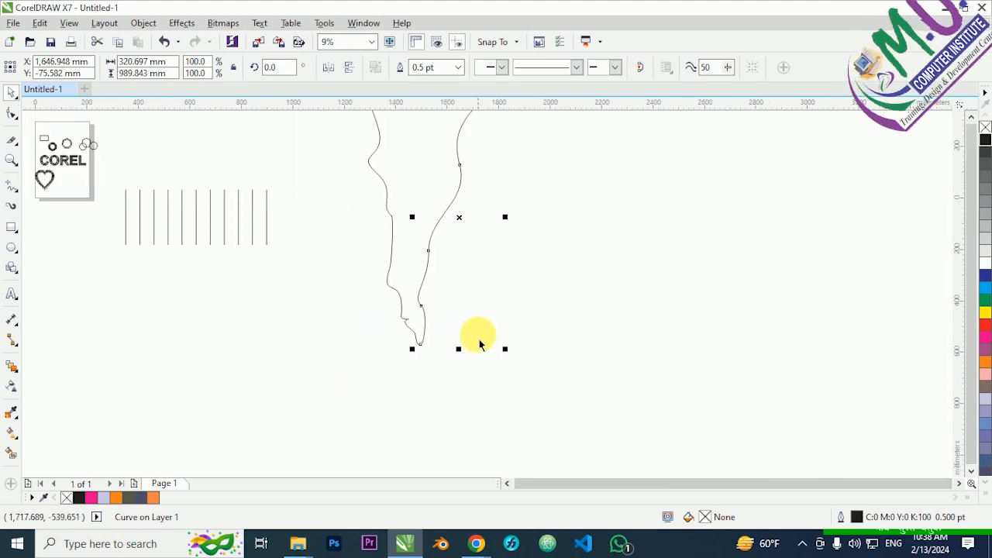
pyautogui.click(17, 375)
pyautogui.click(67, 397)
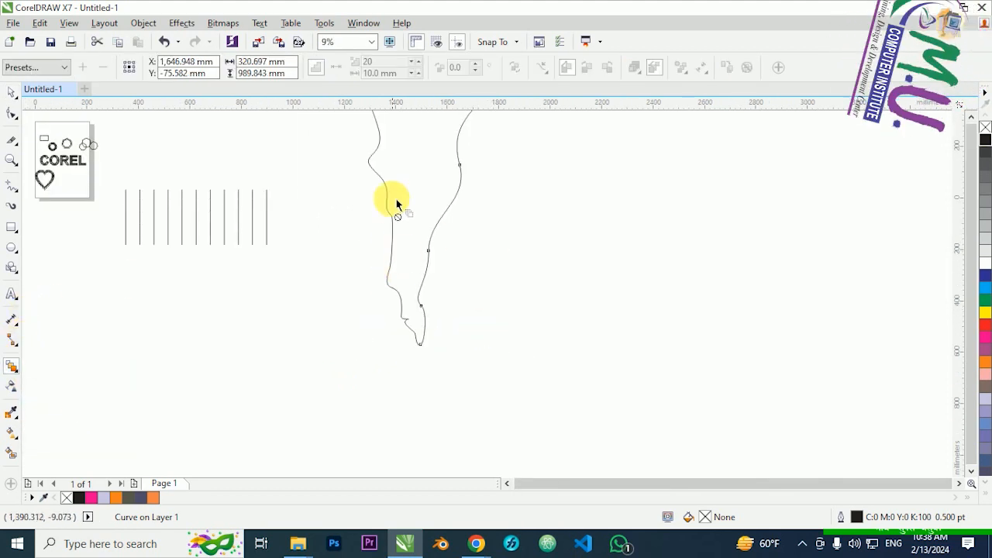
pyautogui.moveTo(387, 203); pyautogui.dragTo(458, 203)
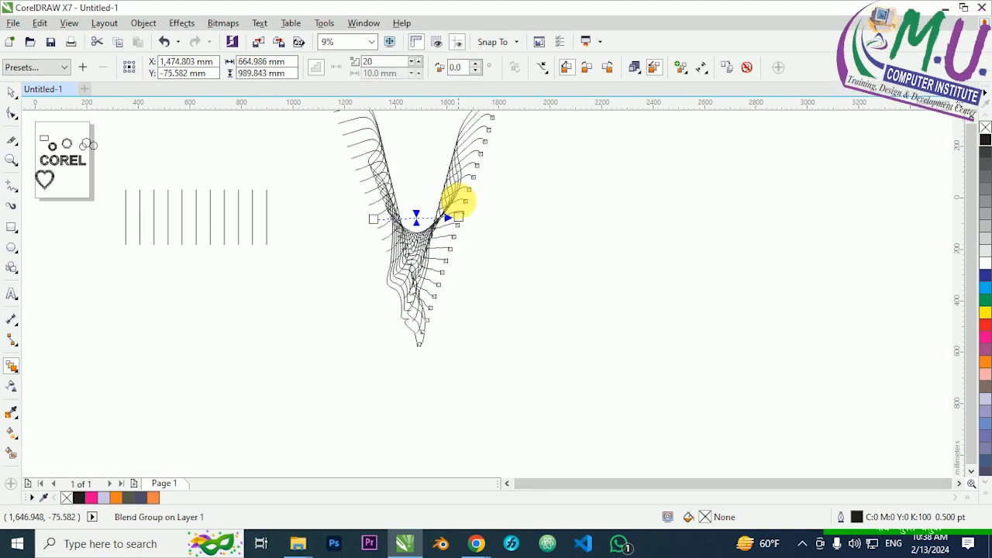
pyautogui.click(12, 91)
pyautogui.click(357, 394)
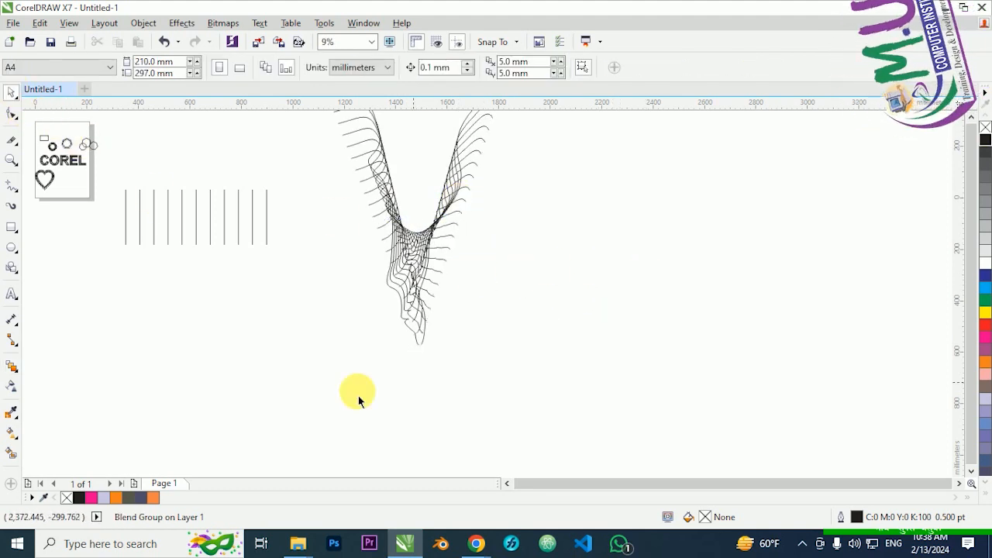
# Step: Draw a wavy open curve about 233 mm wide and 1078 mm high below the blended vertical lines with the Pen tool
pyautogui.scroll(-3, 341, 388)
pyautogui.scroll(2, 357, 307)
pyautogui.scroll(5, 358, 307)
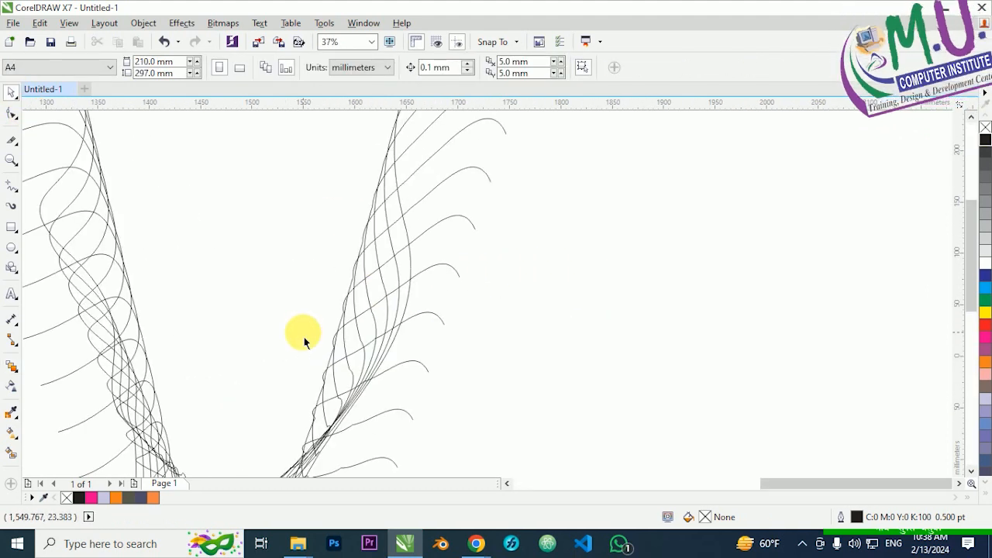
pyautogui.scroll(-3, 385, 245)
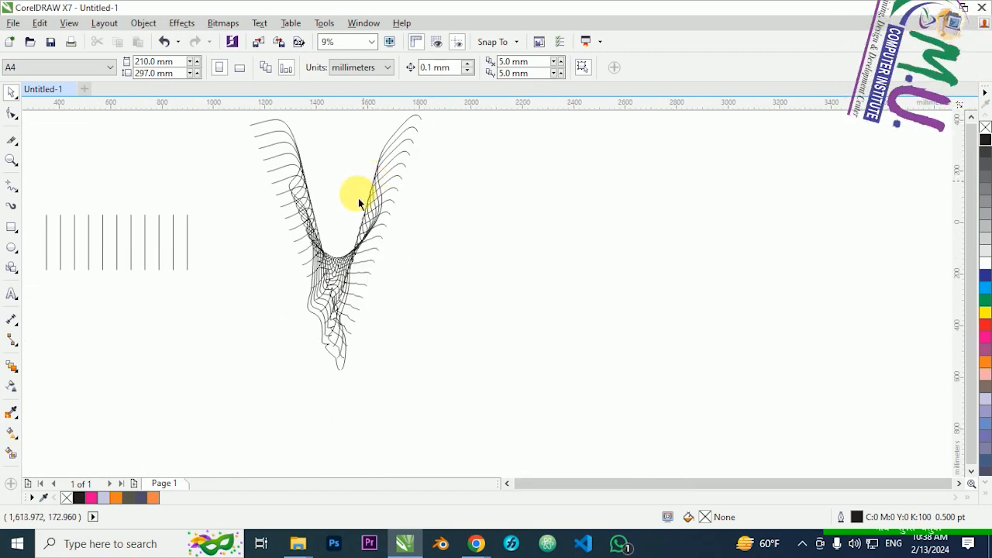
pyautogui.scroll(-2, 411, 198)
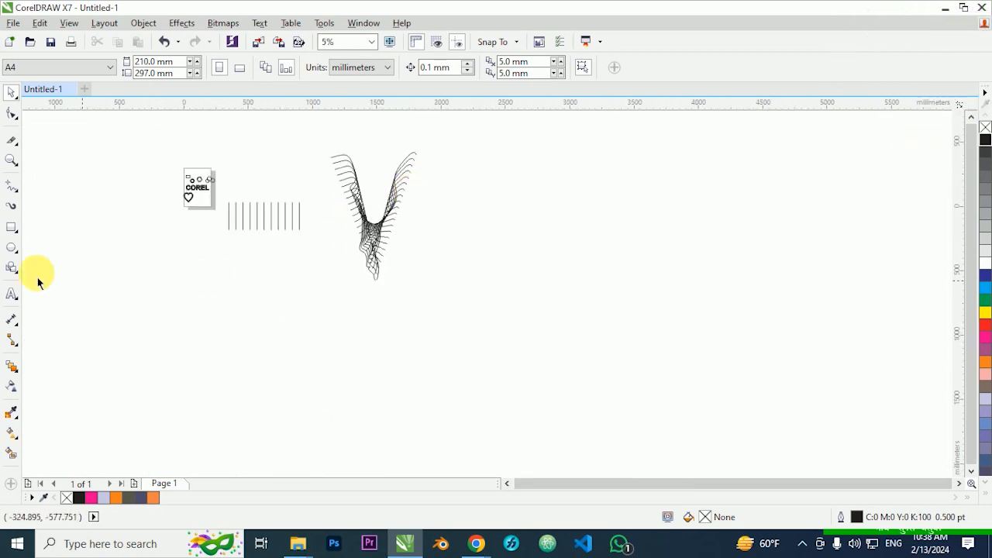
pyautogui.click(11, 192)
pyautogui.click(69, 236)
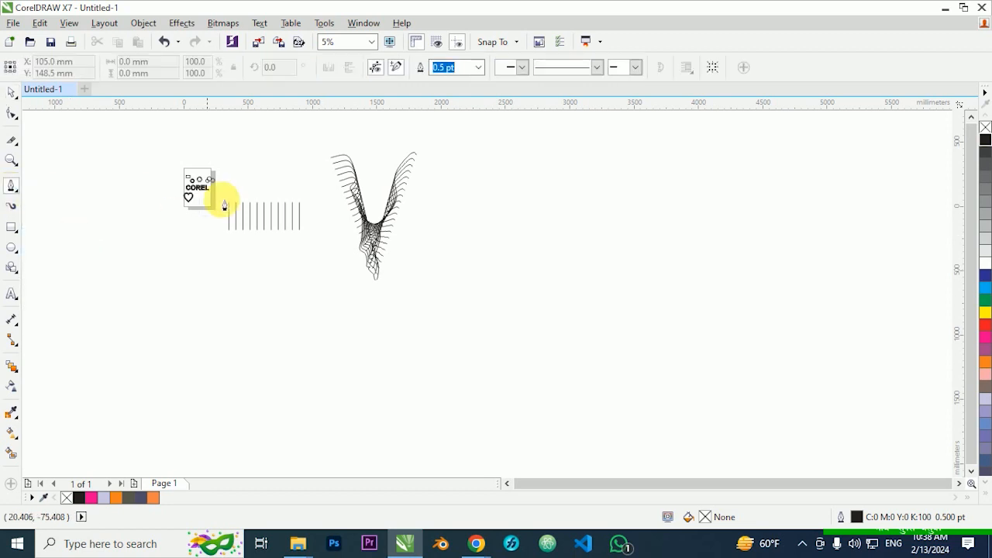
pyautogui.scroll(3, 224, 206)
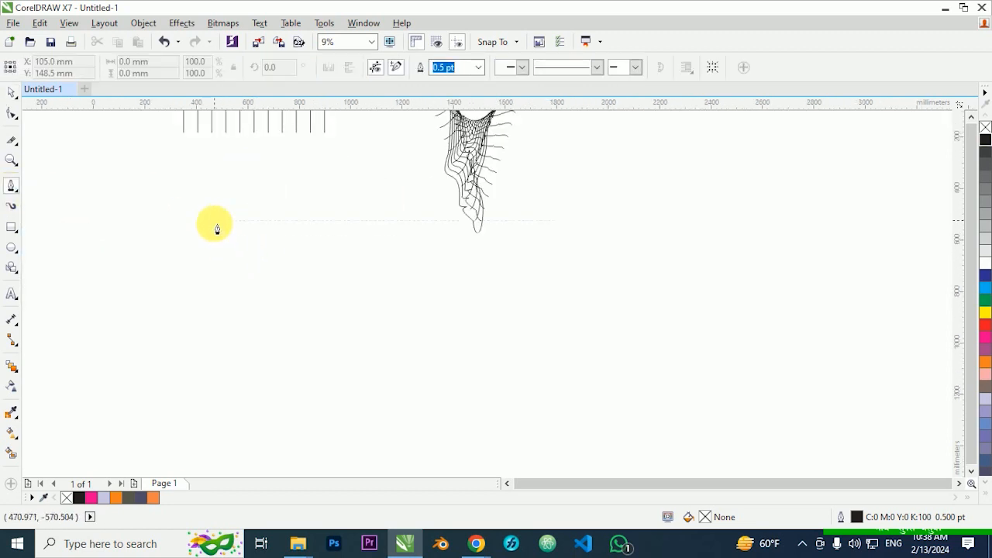
pyautogui.moveTo(210, 197); pyautogui.dragTo(230, 215)
pyautogui.moveTo(233, 265); pyautogui.dragTo(217, 322)
pyautogui.moveTo(253, 360); pyautogui.dragTo(289, 390)
pyautogui.doubleClick(263, 479)
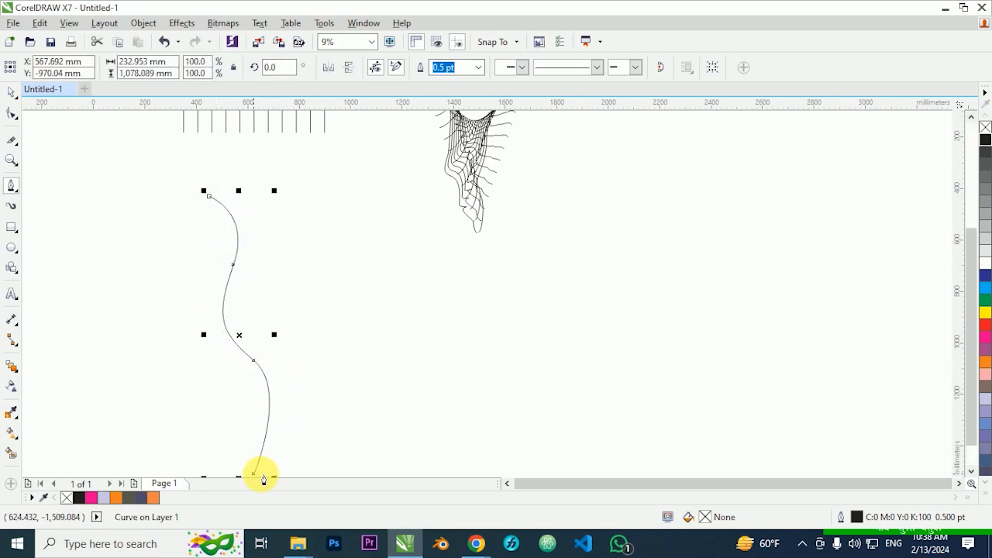
pyautogui.scroll(-2, 288, 258)
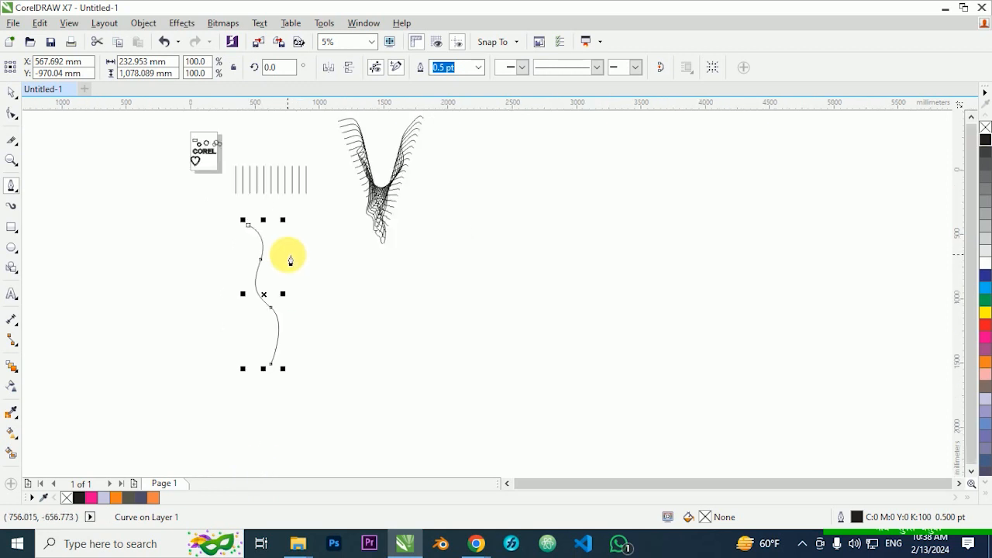
# Step: Create a copy of the wavy curve rotated about 43.6° around its upper end
pyautogui.click(13, 93)
pyautogui.scroll(2, 275, 281)
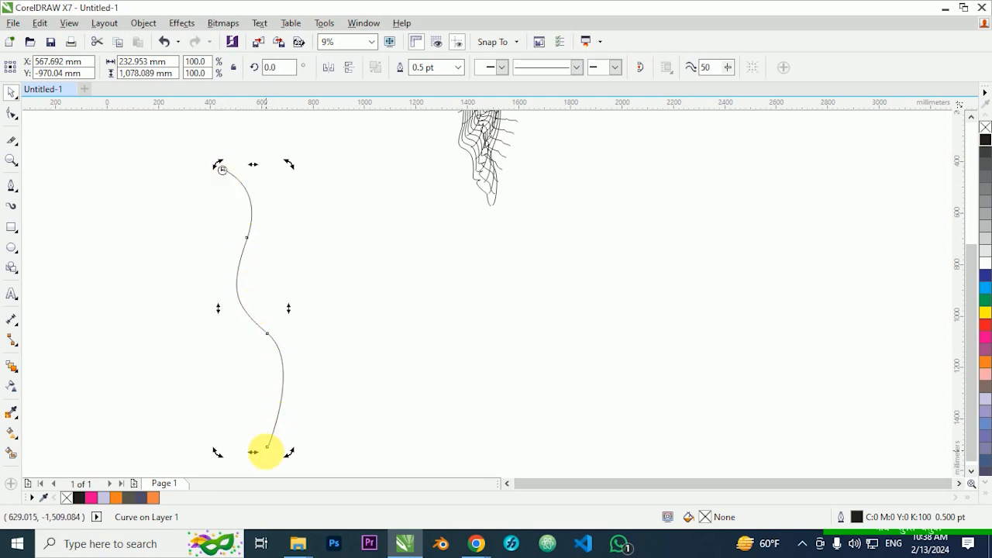
pyautogui.moveTo(288, 455); pyautogui.dragTo(516, 365)
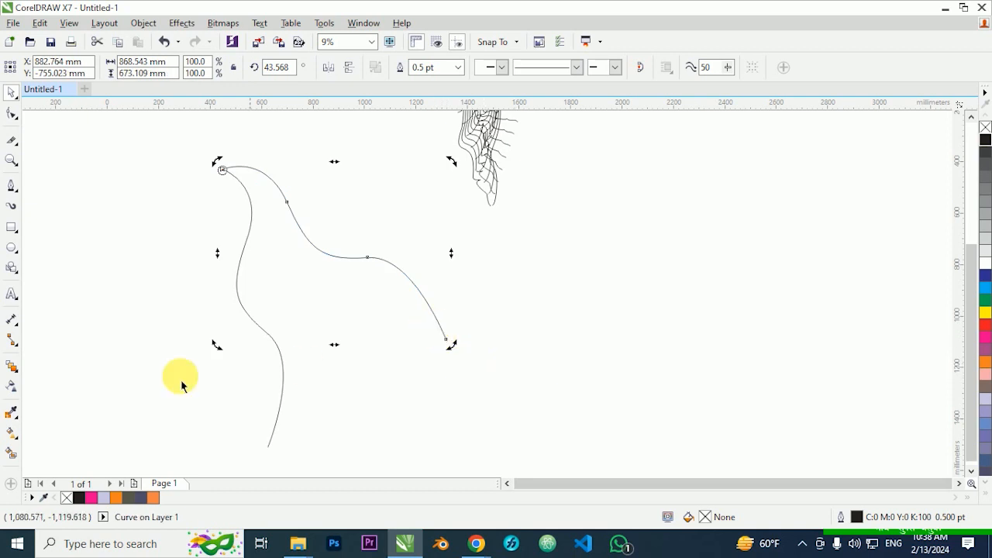
# Step: Blend the original wavy curve into its rotated copy with 20 steps, and give the blend a red outline
pyautogui.click(12, 368)
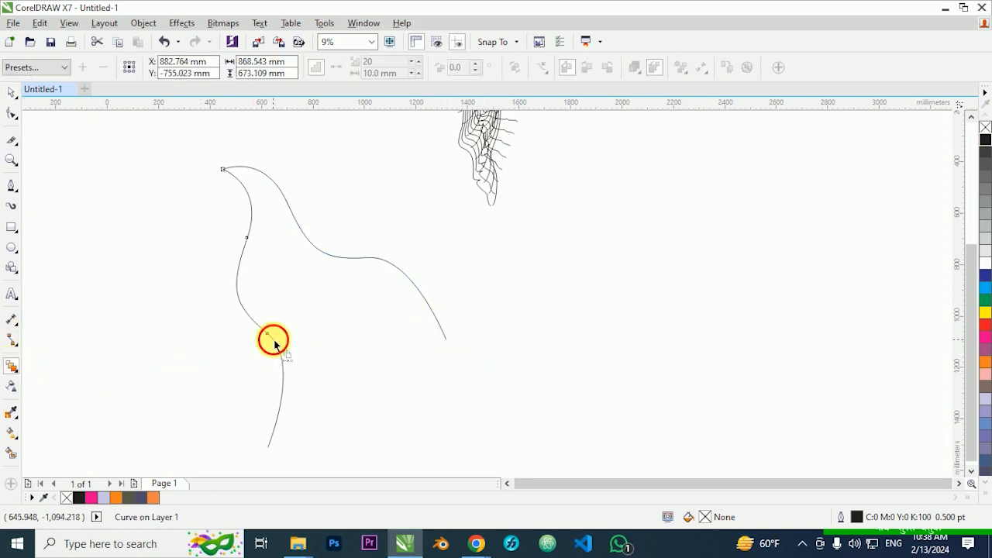
pyautogui.moveTo(343, 261); pyautogui.dragTo(343, 258)
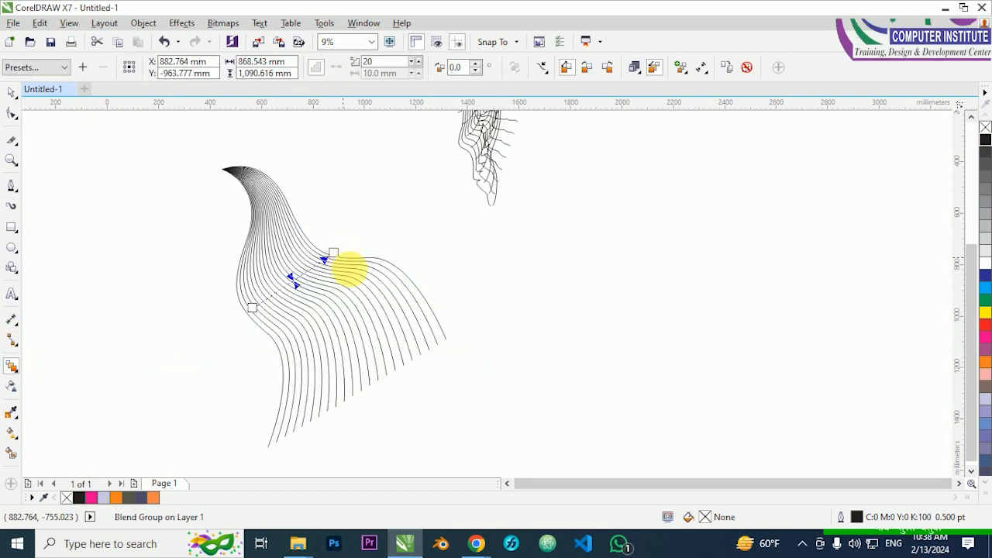
pyautogui.click(11, 92)
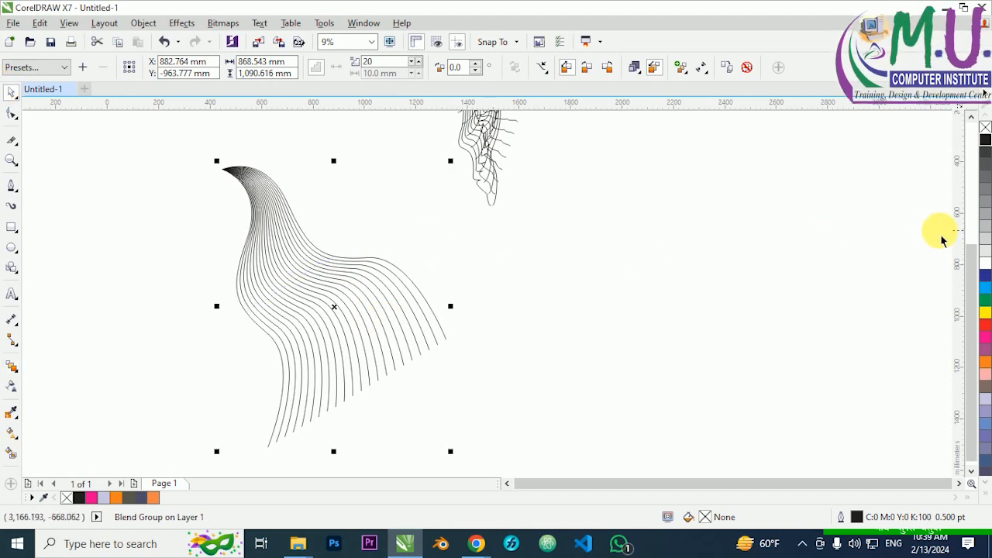
pyautogui.rightClick(984, 324)
pyautogui.click(604, 329)
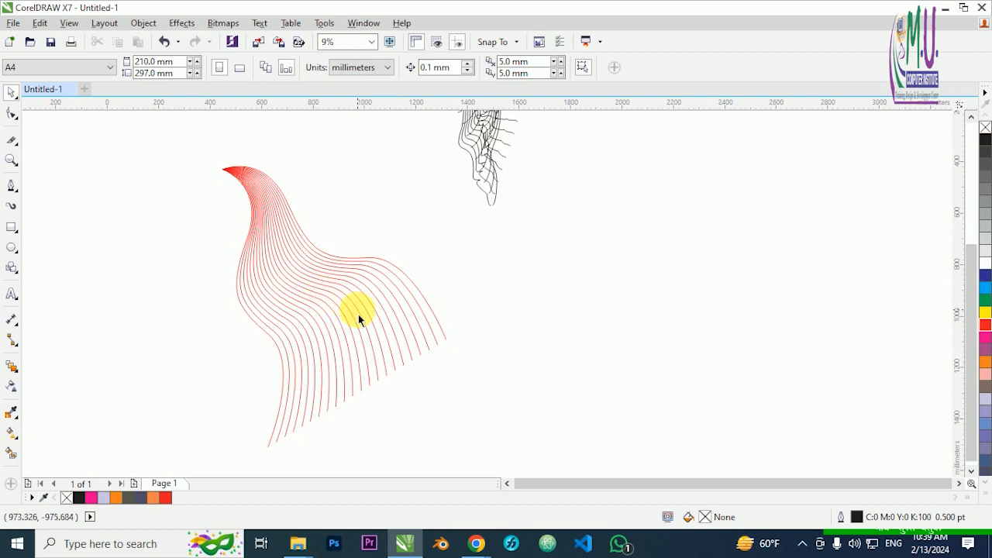
# Step: Duplicate the red blend, rotate the copy about half a turn, and place it over the original
pyautogui.moveTo(358, 314); pyautogui.dragTo(181, 279)
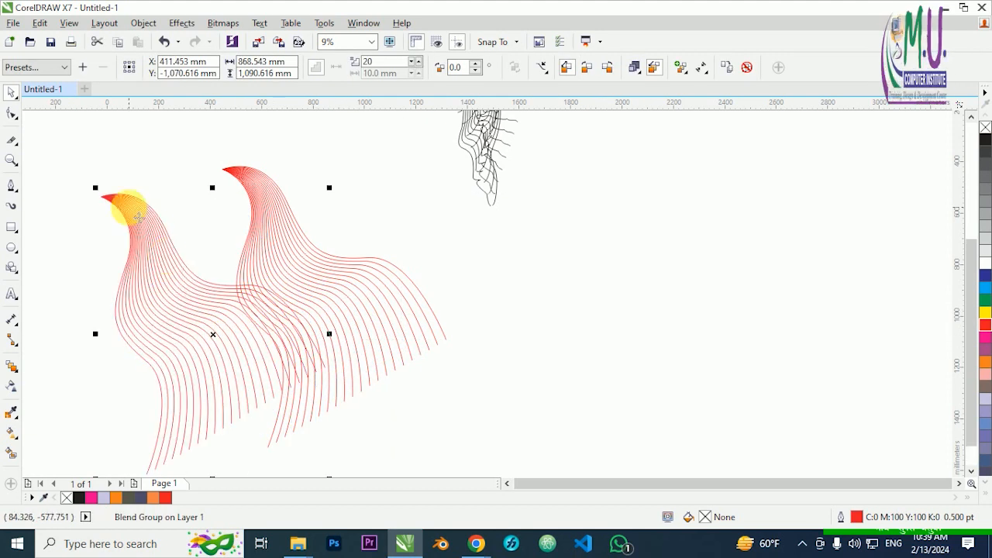
pyautogui.moveTo(95, 187); pyautogui.dragTo(298, 315)
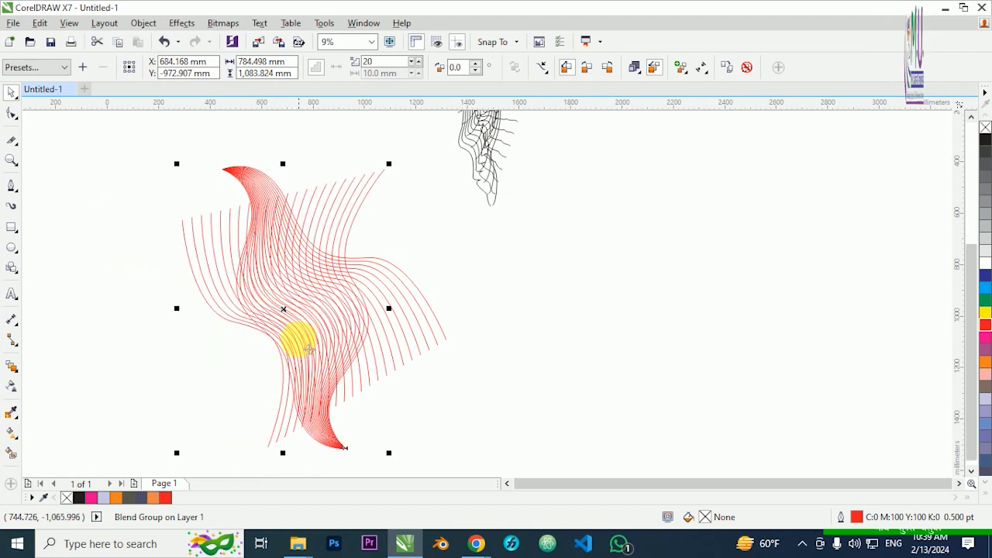
pyautogui.moveTo(347, 457); pyautogui.dragTo(389, 450)
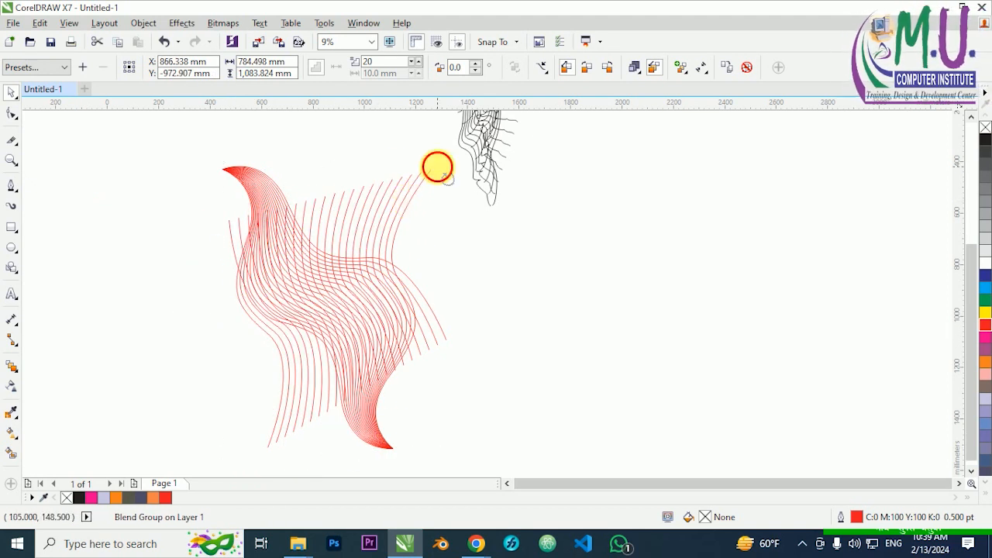
# Step: Rotate the copied blend further counterclockwise across the original until its narrow tip points right, and deselect it
pyautogui.moveTo(438, 169); pyautogui.dragTo(295, 206)
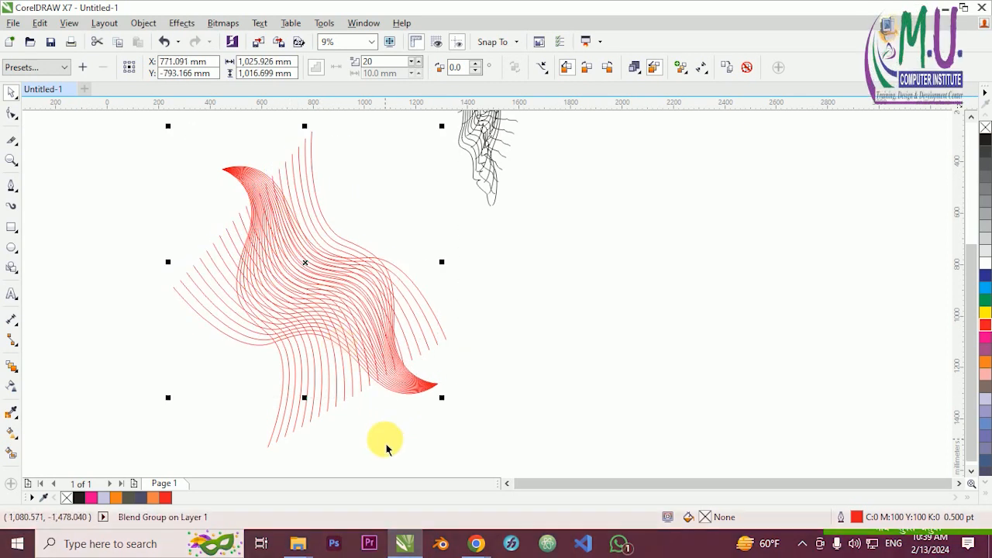
pyautogui.scroll(2, 301, 252)
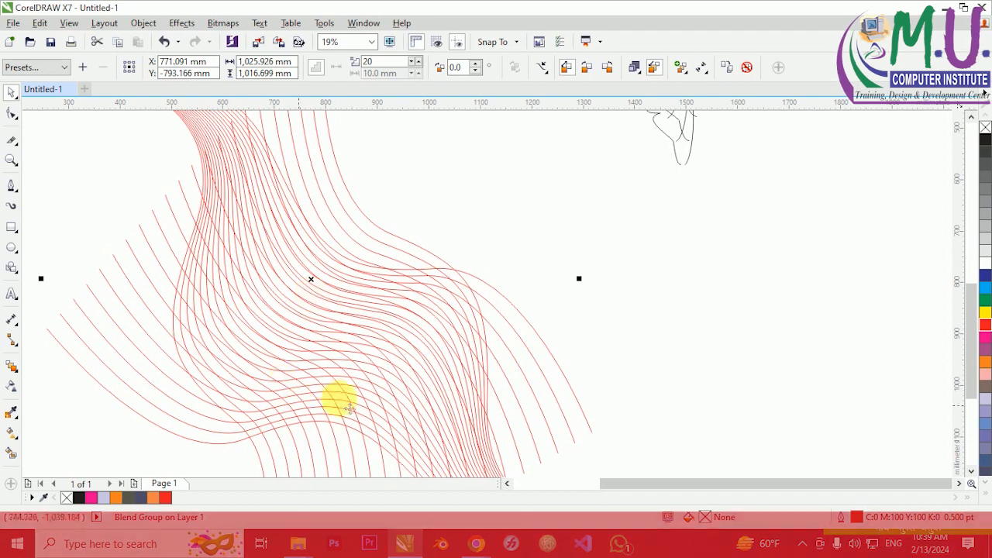
pyautogui.scroll(-1, 282, 265)
pyautogui.click(414, 398)
pyautogui.moveTo(434, 406); pyautogui.dragTo(485, 332)
pyautogui.click(635, 354)
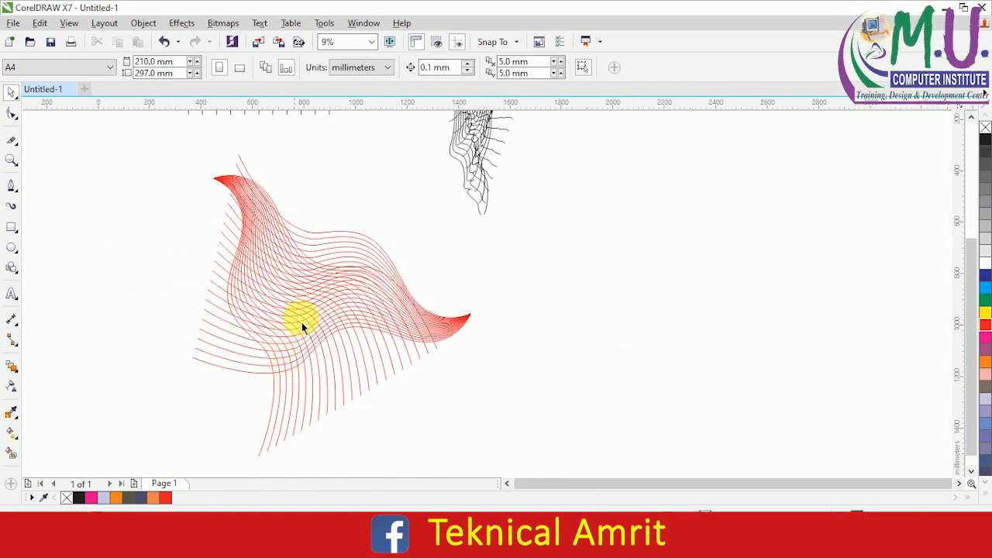
# Step: Draw a rectangle about 550 mm by 347 mm over the crossed blends, move it about 1366 mm right, and deselect it
pyautogui.scroll(1, 301, 322)
pyautogui.scroll(-1, 226, 360)
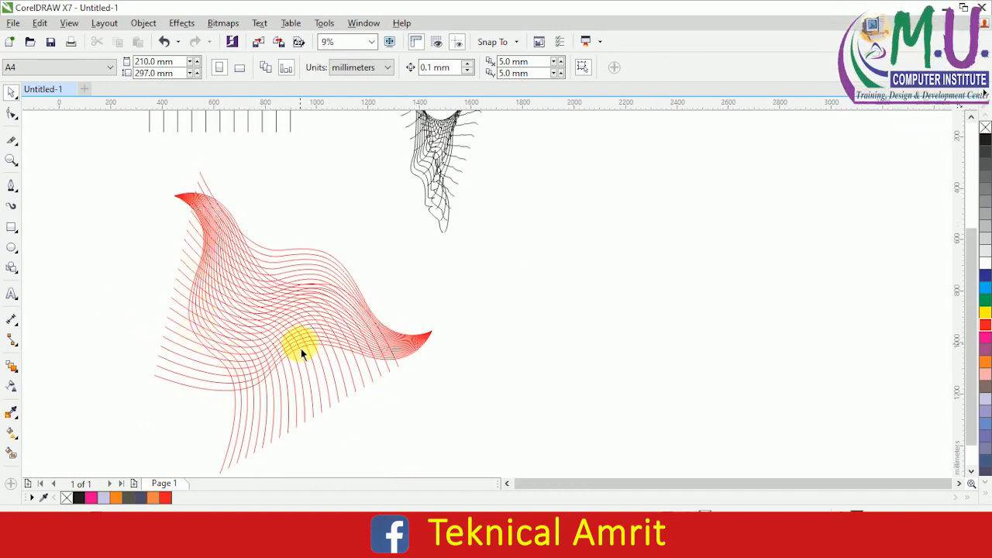
pyautogui.click(12, 230)
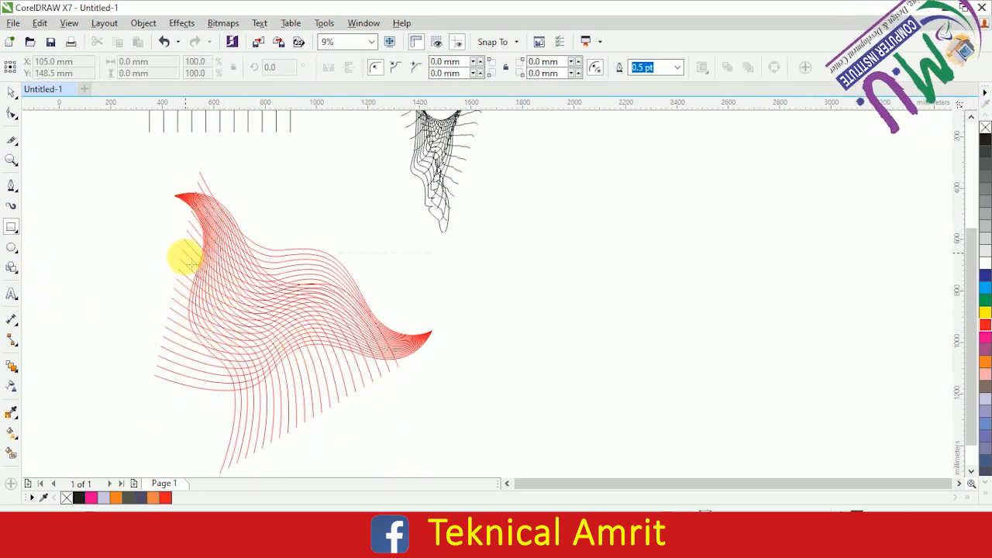
pyautogui.moveTo(189, 247); pyautogui.dragTo(331, 336)
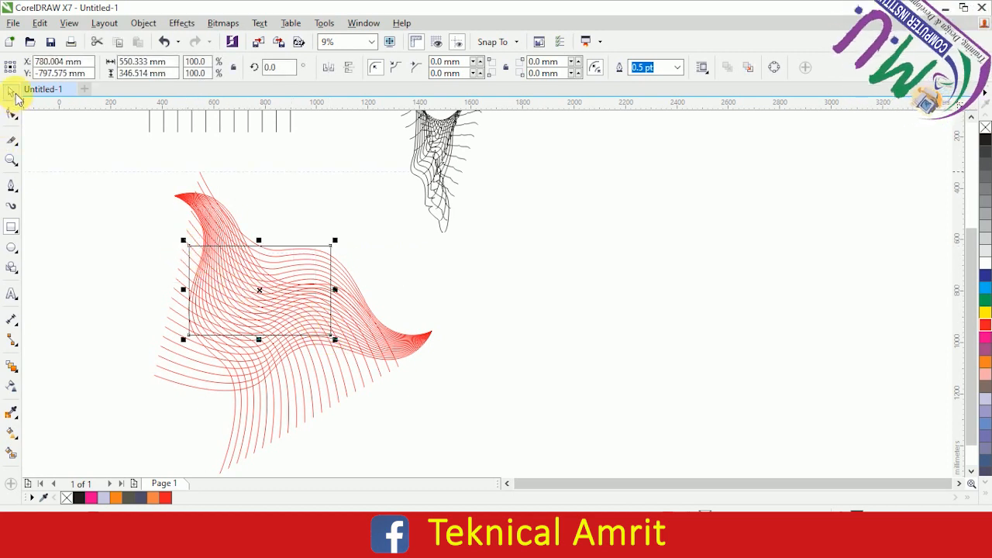
pyautogui.moveTo(297, 256); pyautogui.dragTo(648, 255)
pyautogui.click(458, 439)
# Step: Group the two crossed red blends and place them inside the rectangle with PowerClip
pyautogui.click(286, 334)
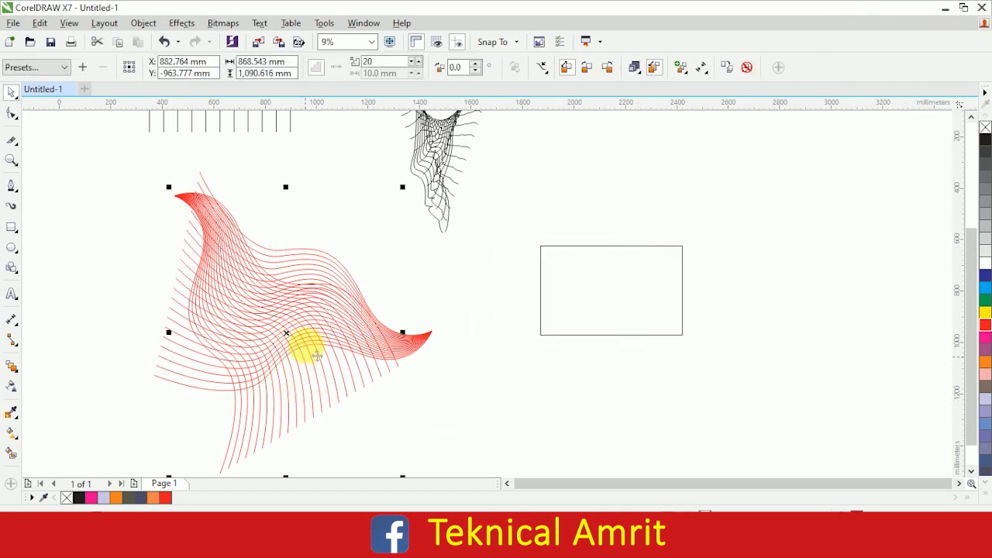
pyautogui.click(324, 327)
pyautogui.click(314, 318)
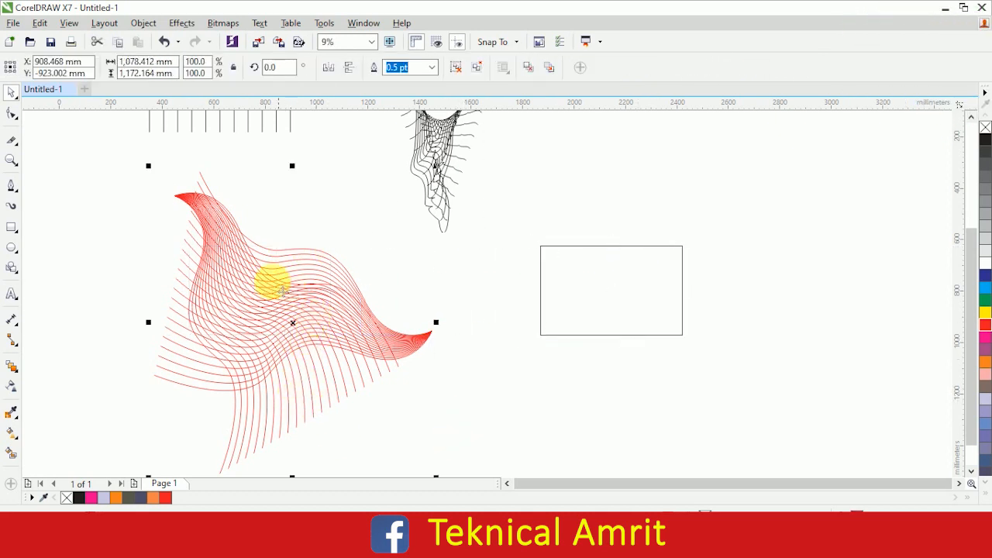
pyautogui.click(144, 23)
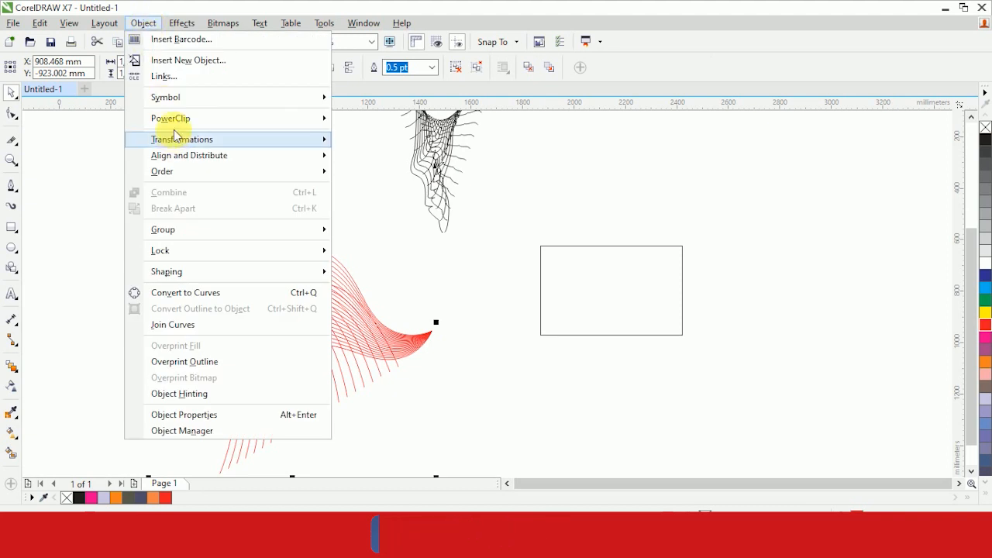
pyautogui.moveTo(173, 118)
pyautogui.click(379, 123)
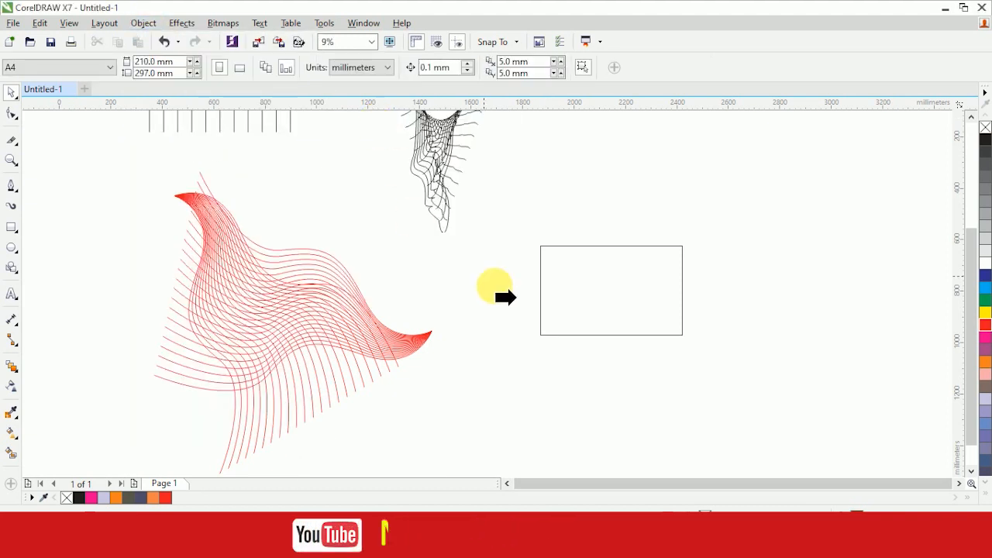
pyautogui.click(602, 308)
pyautogui.click(710, 330)
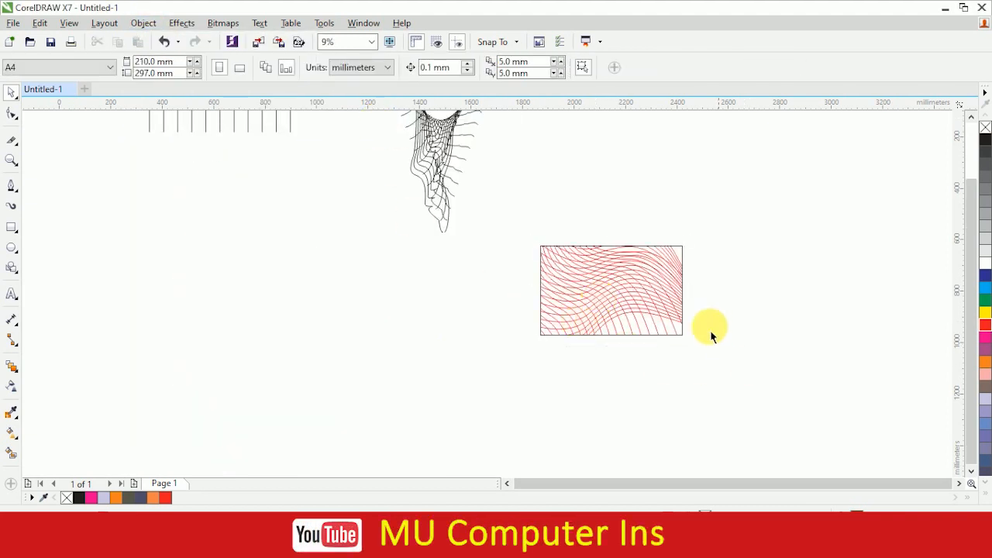
# Step: Remove the outline of the rectangle holding the red mesh, move it about 1000 mm left, and deselect it
pyautogui.click(635, 291)
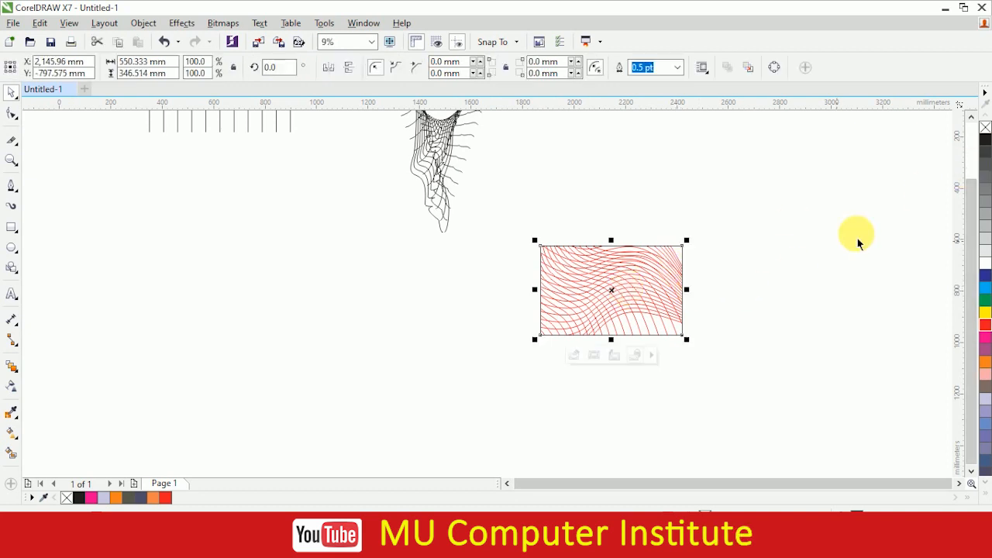
pyautogui.rightClick(982, 128)
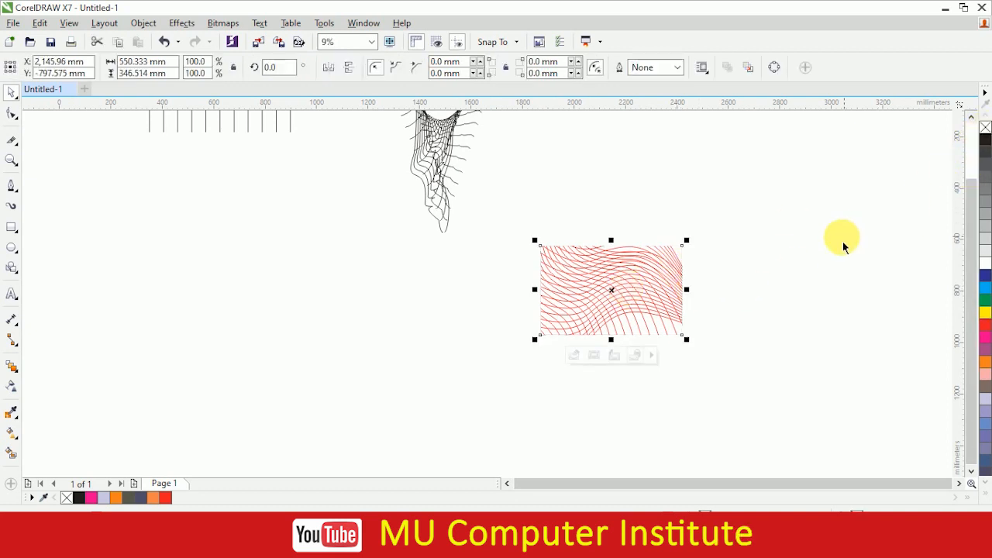
pyautogui.click(620, 299)
pyautogui.moveTo(620, 299); pyautogui.dragTo(365, 312)
pyautogui.click(410, 399)
pyautogui.scroll(2, 386, 305)
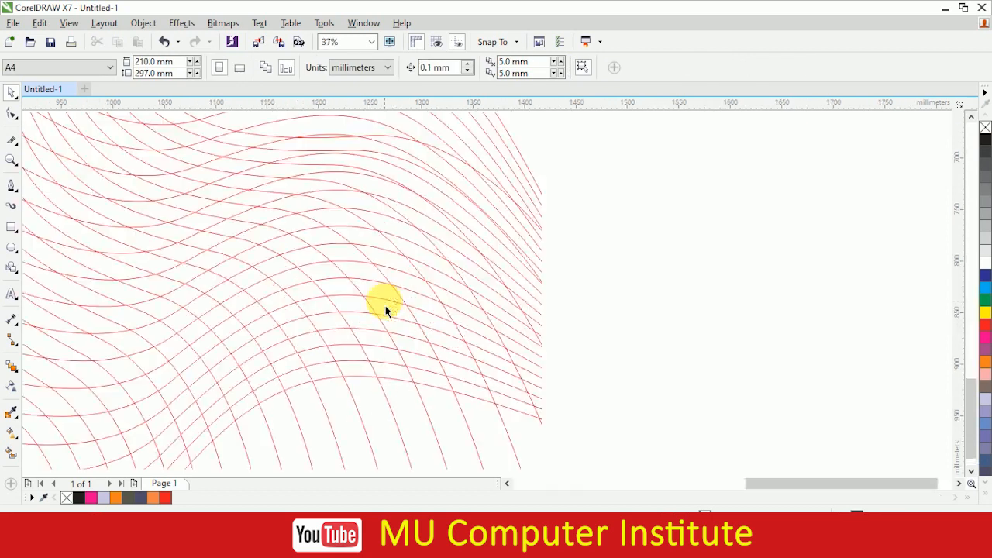
# Step: Undo the move, outline removal and PowerClip of the red mesh's rectangle, and delete the emptied rectangle
pyautogui.scroll(-2, 385, 306)
pyautogui.hotkey('ctrl', 'z')
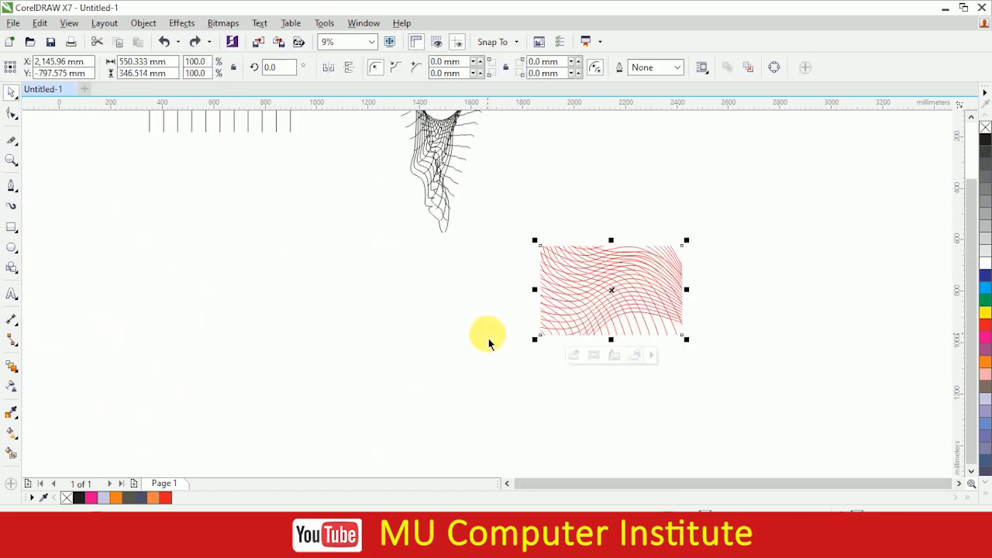
pyautogui.hotkey('ctrl', 'z')
pyautogui.hotkey('ctrl', 'z')
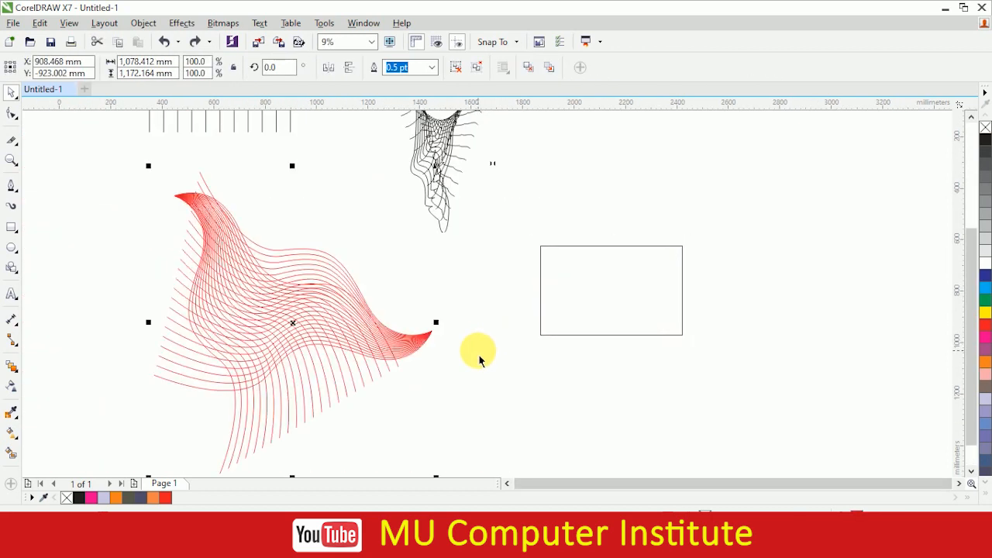
pyautogui.scroll(-2, 240, 308)
pyautogui.moveTo(336, 314); pyautogui.dragTo(403, 371)
pyautogui.press('Delete')
pyautogui.scroll(2, 329, 285)
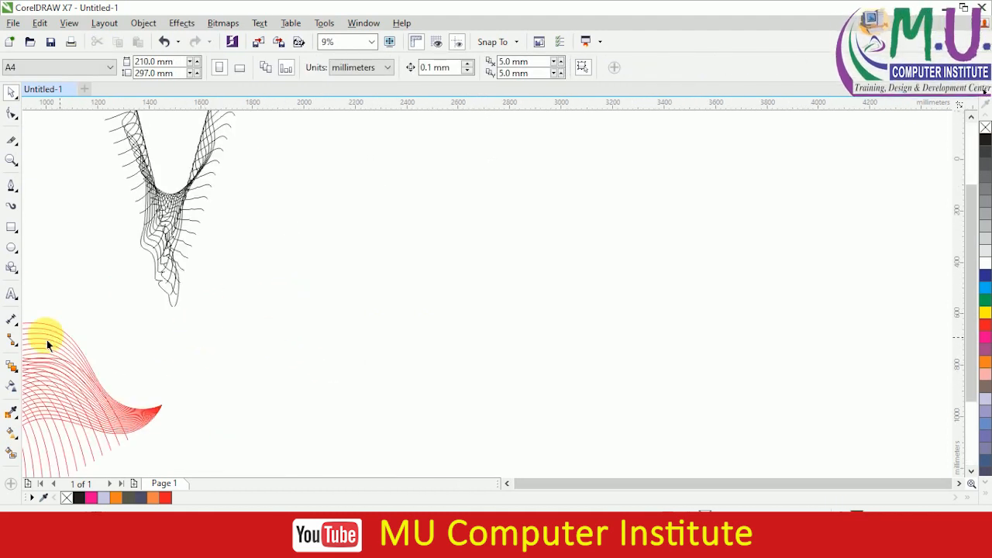
# Step: Draw an upright rectangle about 104 mm by 226 mm right of the black mesh, filled black with no outline
pyautogui.click(12, 227)
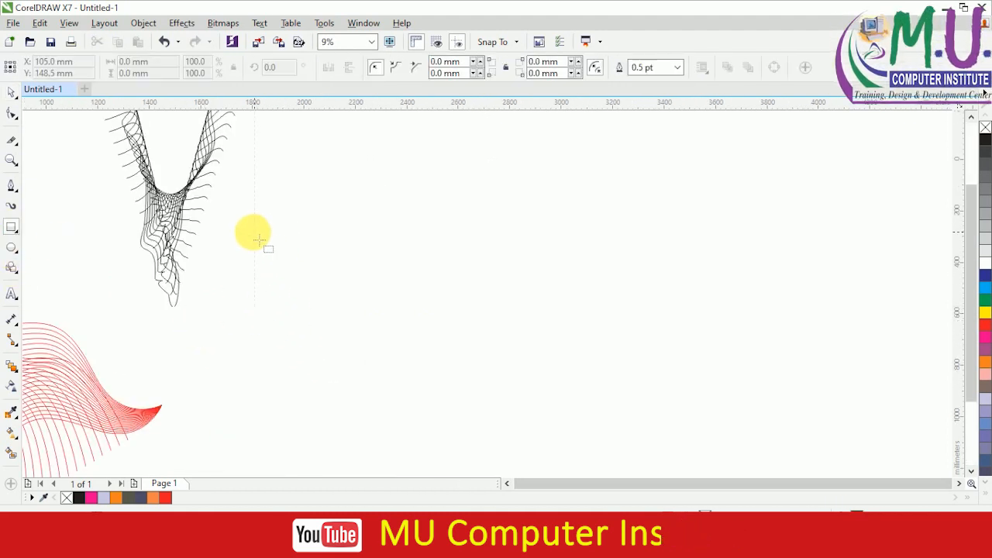
pyautogui.moveTo(268, 235); pyautogui.dragTo(296, 294)
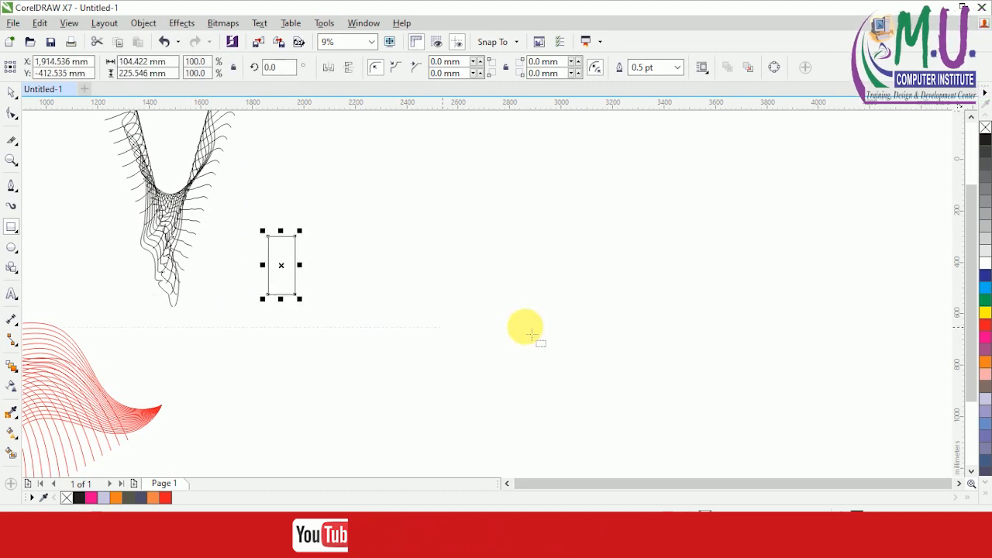
pyautogui.click(985, 138)
pyautogui.rightClick(984, 127)
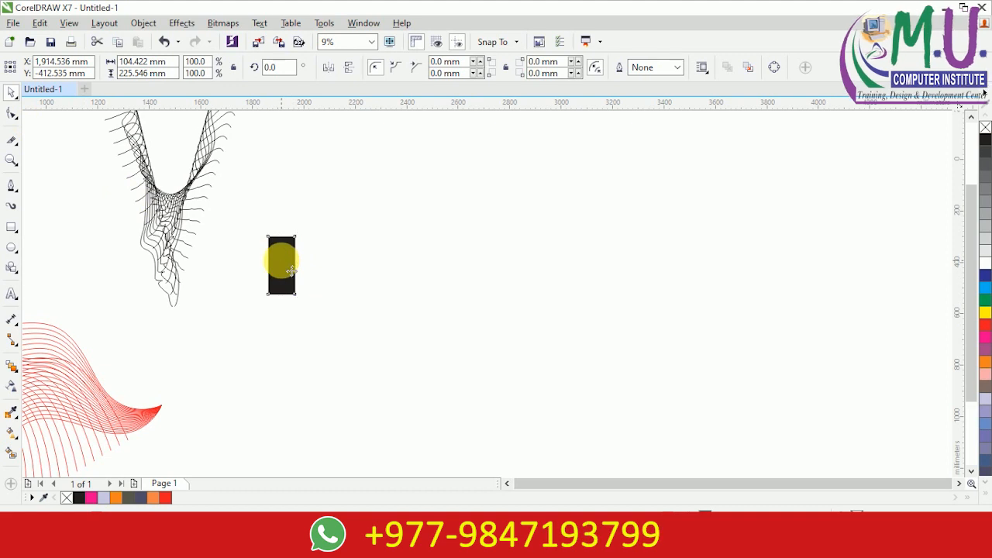
# Step: Copy the black rectangle about 1741 mm horizontally to the right and blend the original into the copy
pyautogui.moveTo(278, 259); pyautogui.dragTo(740, 315)
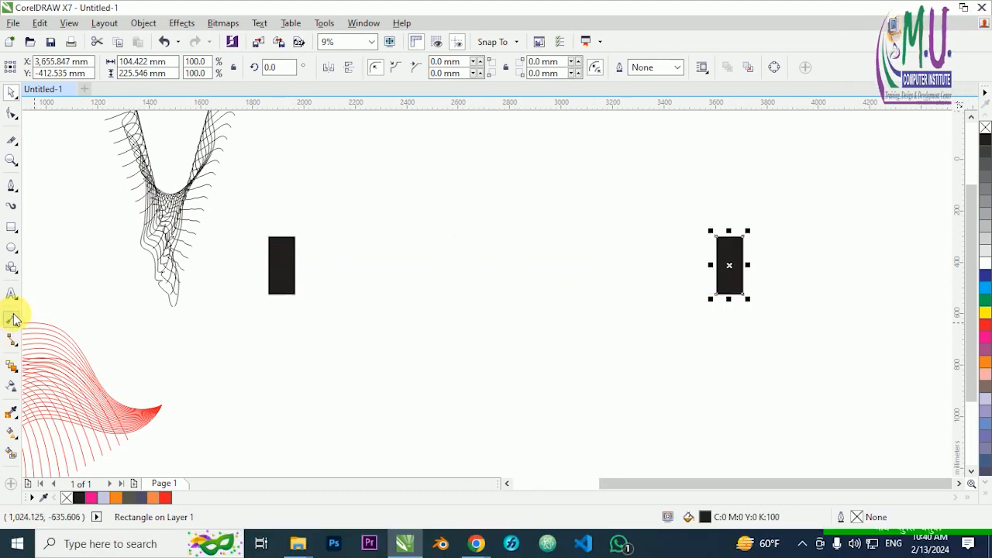
pyautogui.click(12, 372)
pyautogui.moveTo(280, 265); pyautogui.dragTo(730, 263)
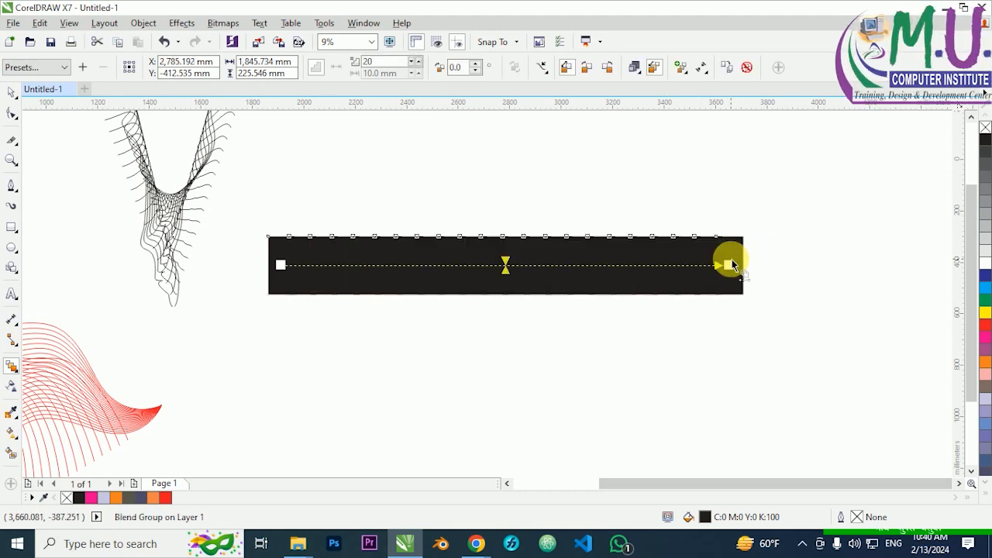
# Step: Reduce the rectangle blend to 9 steps and deselect it
pyautogui.click(416, 68)
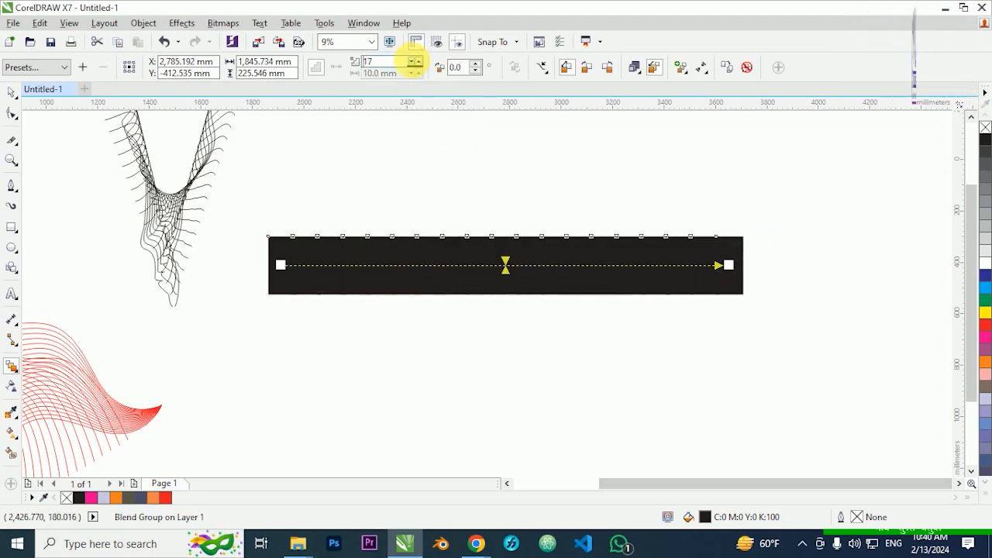
pyautogui.click(416, 69)
pyautogui.click(415, 69)
pyautogui.click(415, 69)
pyautogui.click(415, 69)
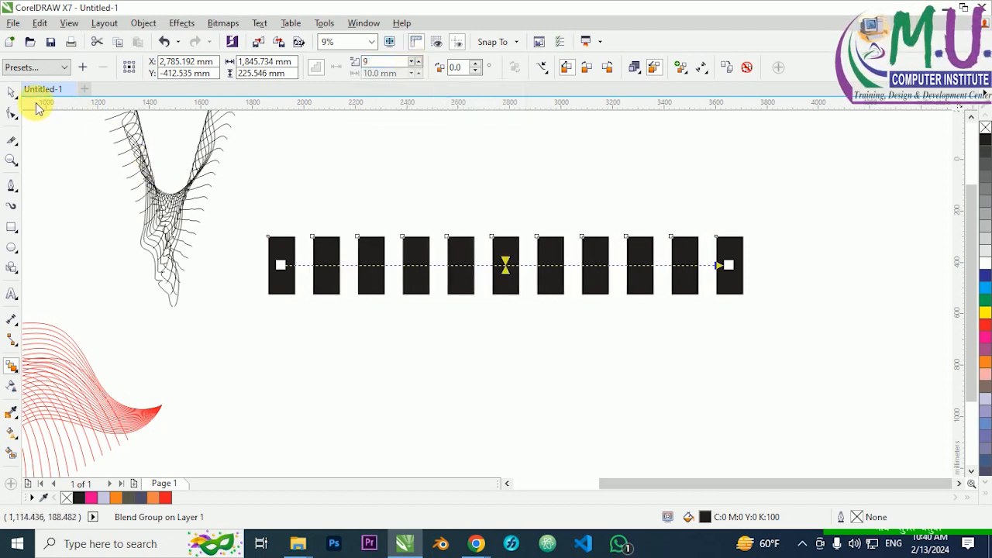
pyautogui.click(336, 206)
# Step: Draw a circle about 824 mm in diameter below the row of black rectangles
pyautogui.scroll(-2, 343, 261)
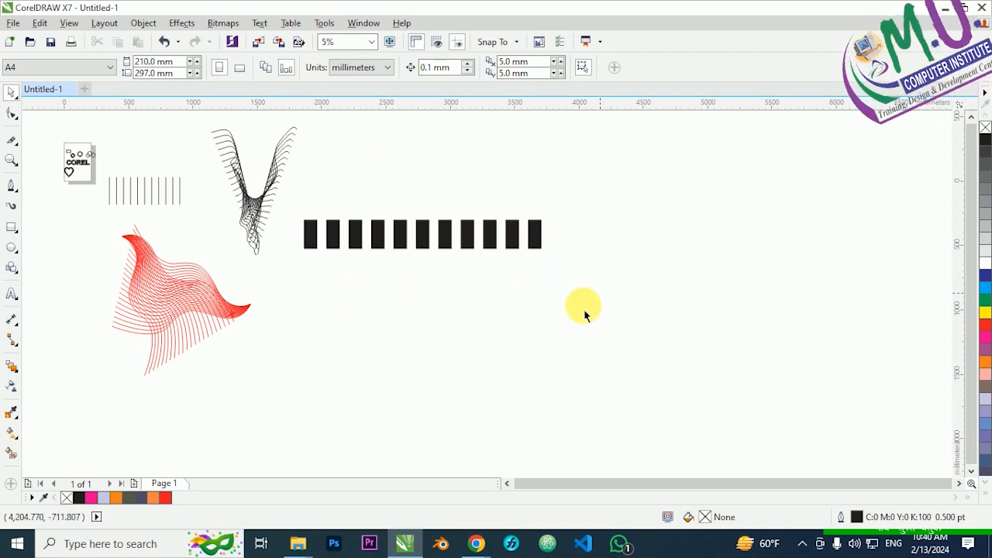
pyautogui.click(13, 248)
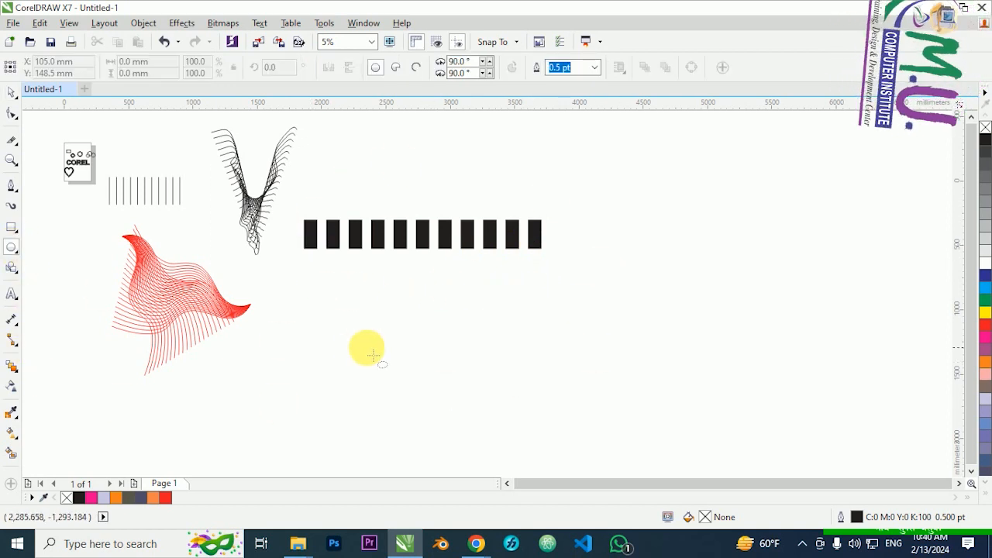
pyautogui.moveTo(346, 304); pyautogui.dragTo(430, 417)
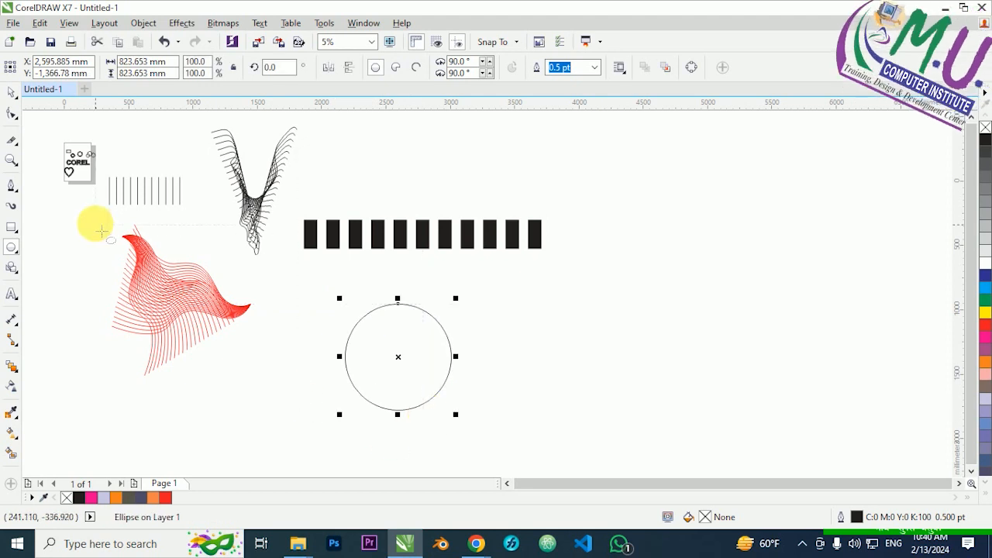
pyautogui.click(12, 93)
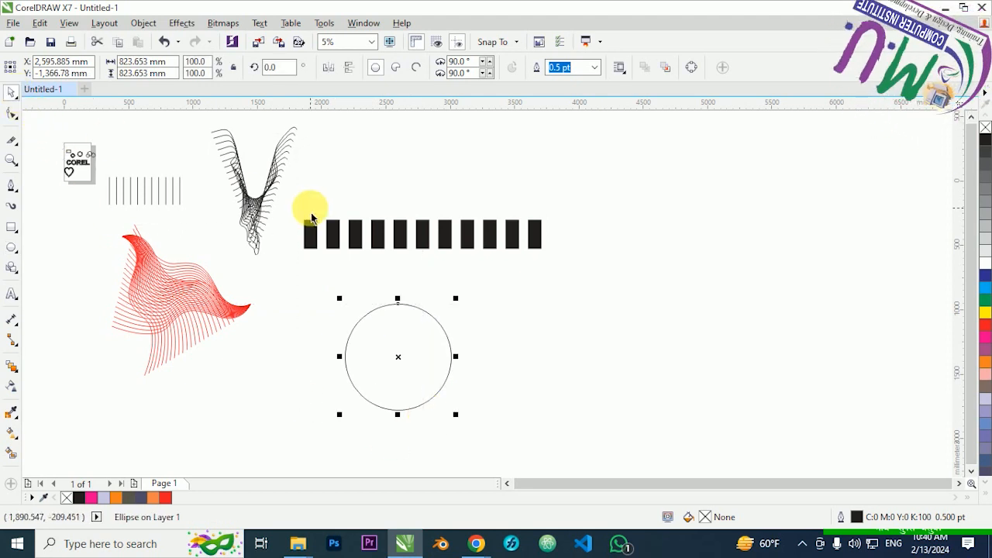
# Step: Assign the circle as the new path of the black rectangle blend
pyautogui.click(355, 234)
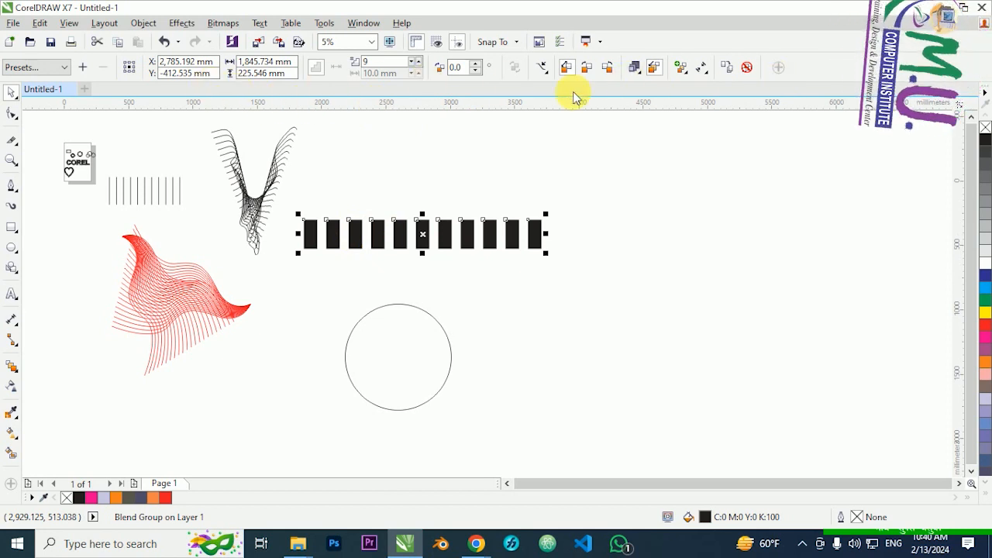
pyautogui.click(542, 68)
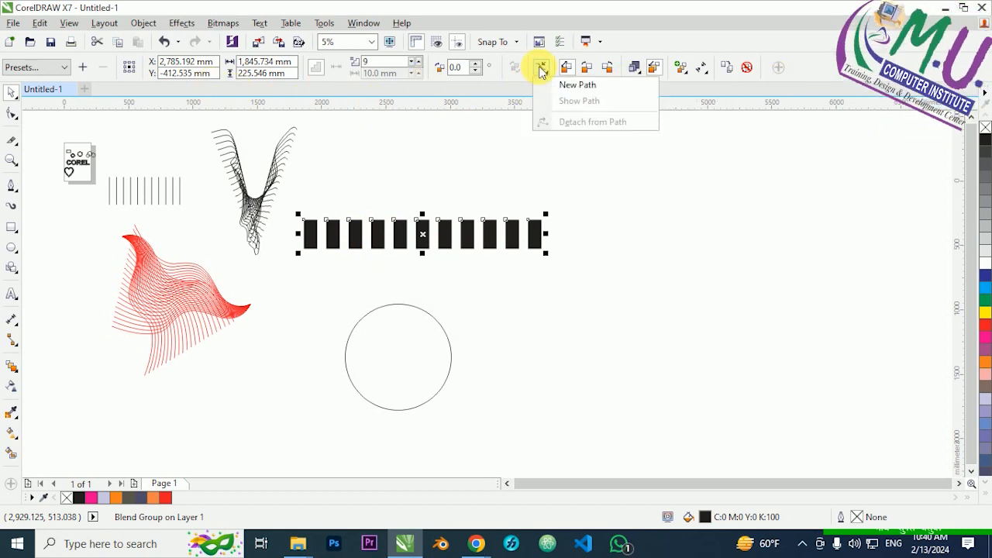
pyautogui.click(578, 87)
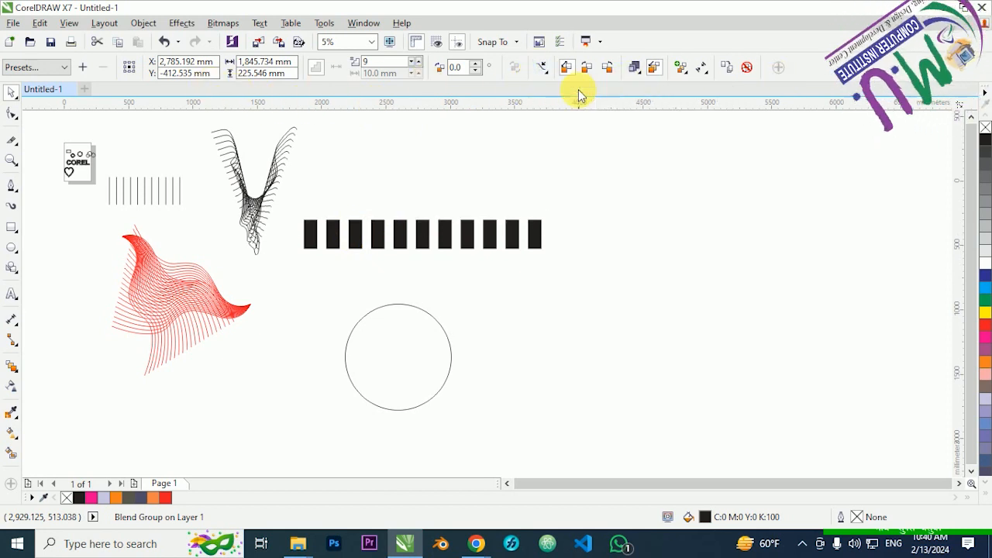
pyautogui.click(410, 315)
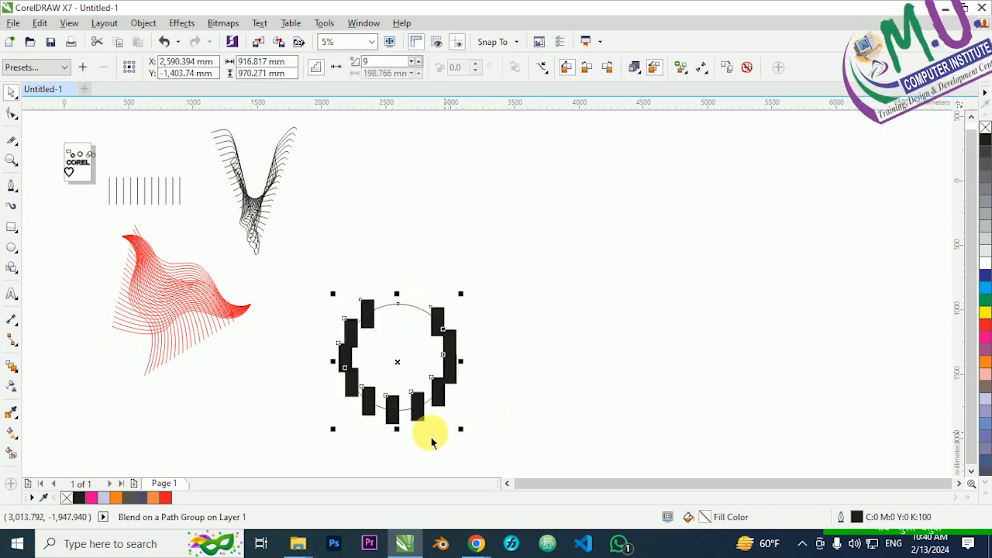
# Step: Blend the rectangles along the full circular path, rotate all objects to follow it, and deselect the blend
pyautogui.scroll(2, 377, 436)
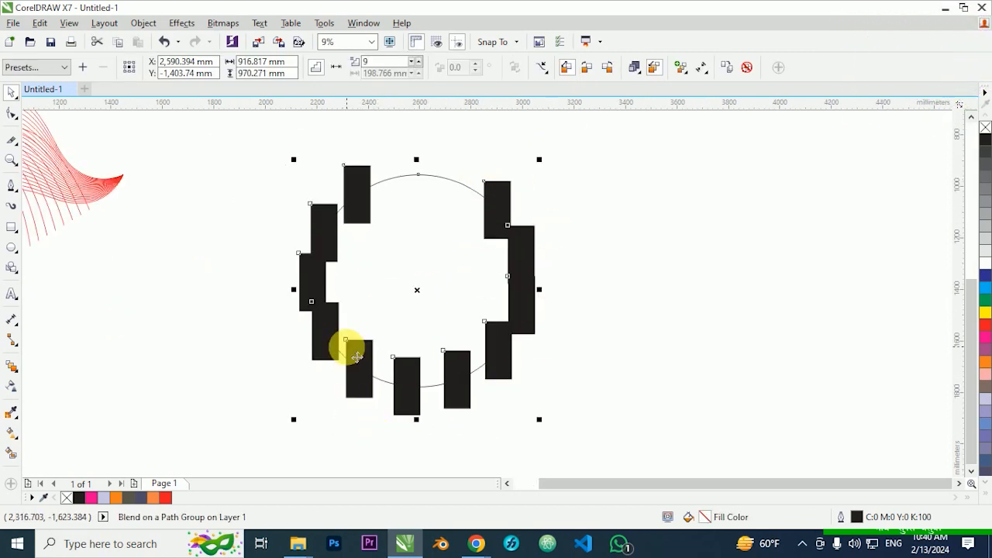
pyautogui.click(681, 70)
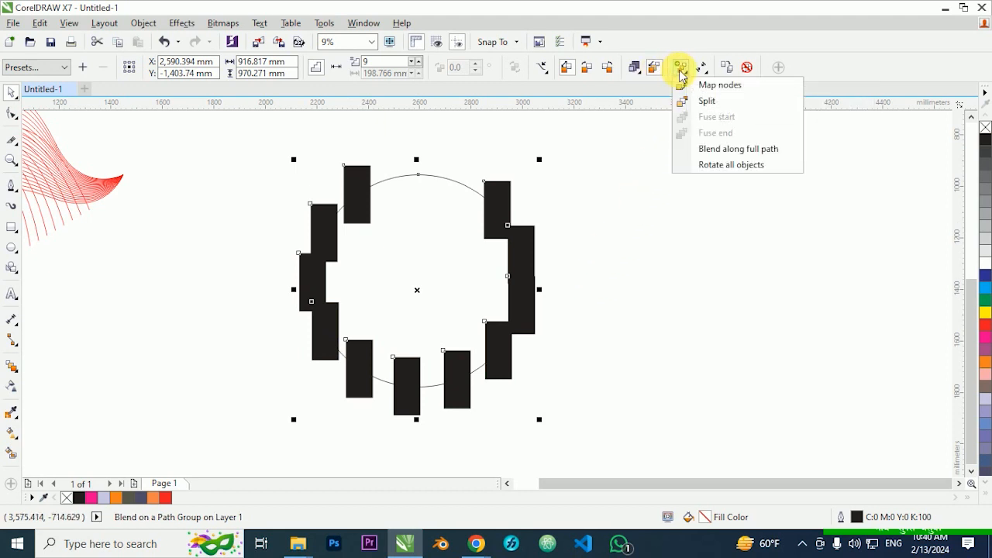
pyautogui.click(734, 150)
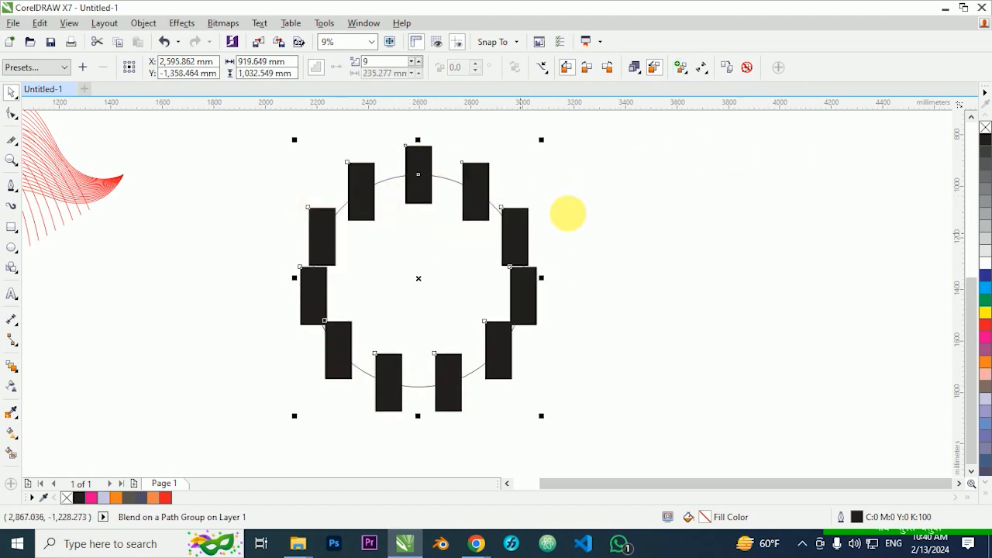
pyautogui.click(682, 70)
pyautogui.click(730, 165)
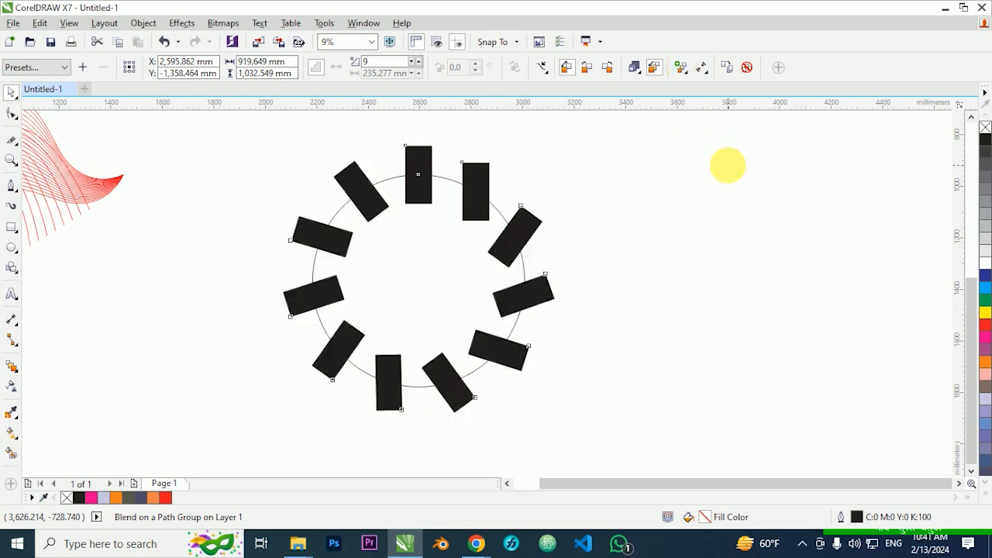
pyautogui.click(726, 316)
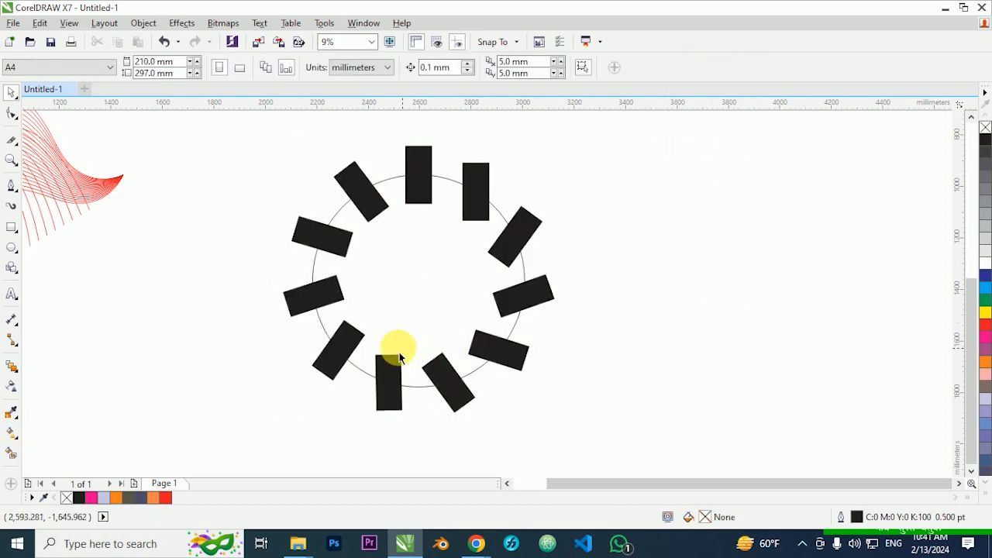
# Step: Rotate the upright control rectangle just right of the topmost one clockwise to about 329.5° so it points outward
pyautogui.click(525, 222)
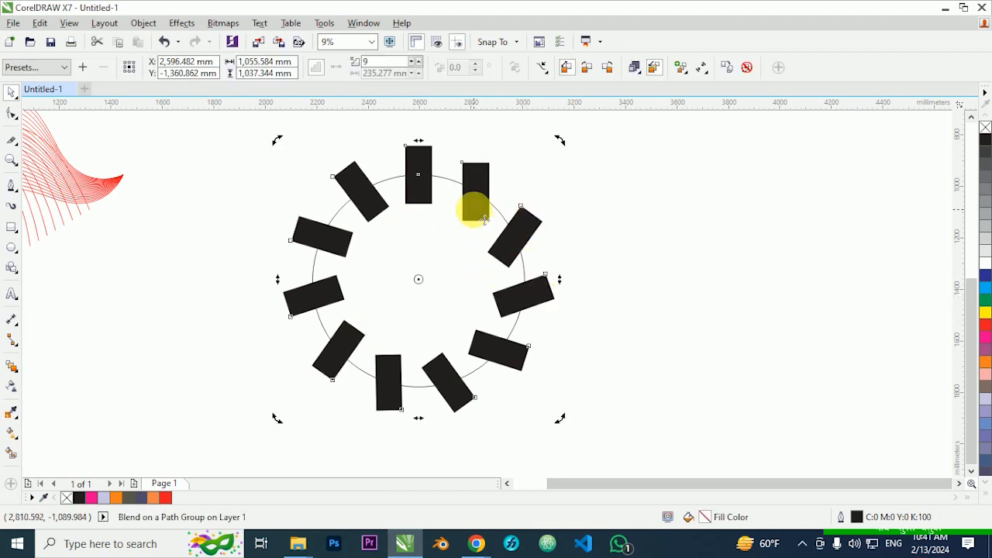
pyautogui.click(475, 201)
pyautogui.click(424, 161)
pyautogui.click(713, 215)
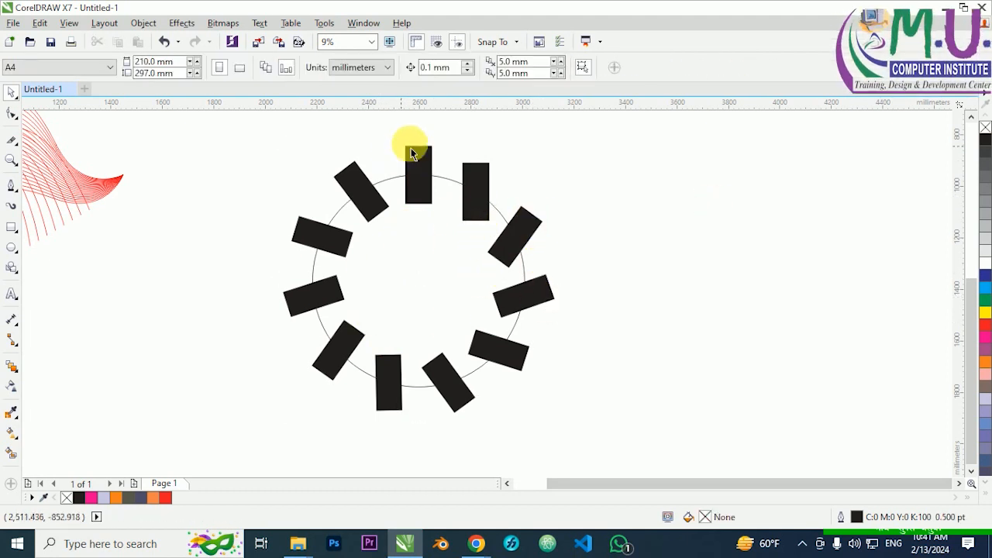
pyautogui.click(421, 150)
pyautogui.click(472, 174)
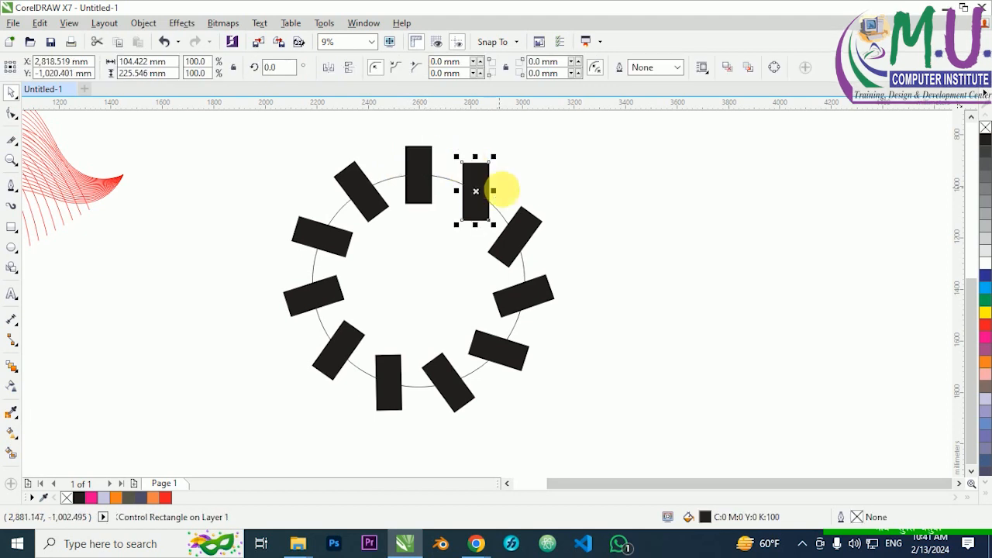
pyautogui.click(432, 167)
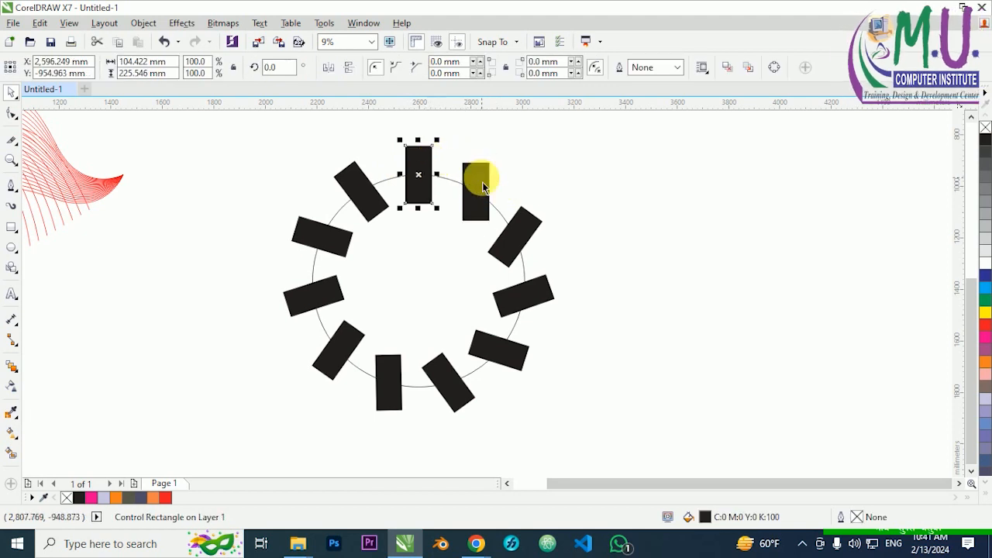
pyautogui.click(481, 180)
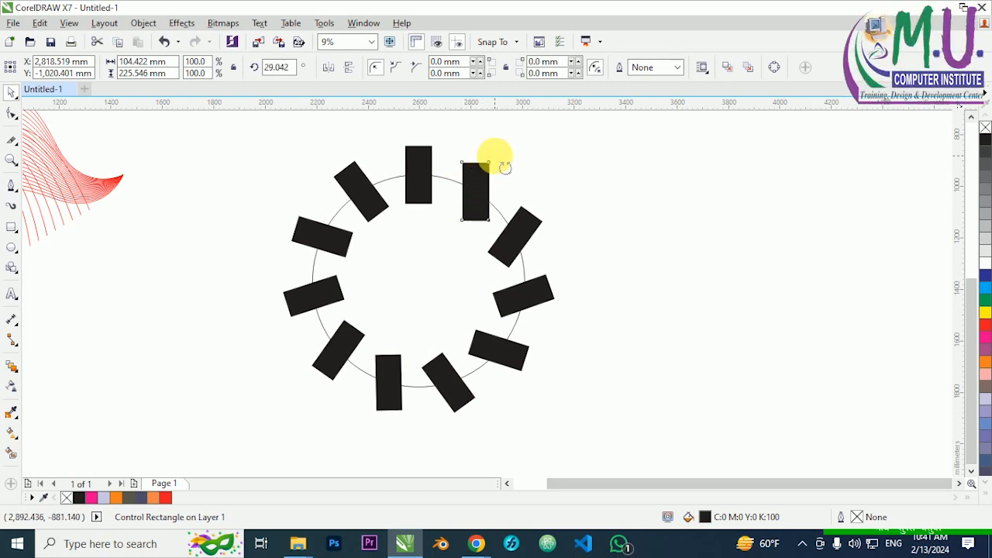
pyautogui.moveTo(505, 168)
pyautogui.mouseDown()
pyautogui.moveTo(513, 176)
pyautogui.moveTo(509, 157)
pyautogui.mouseUp()
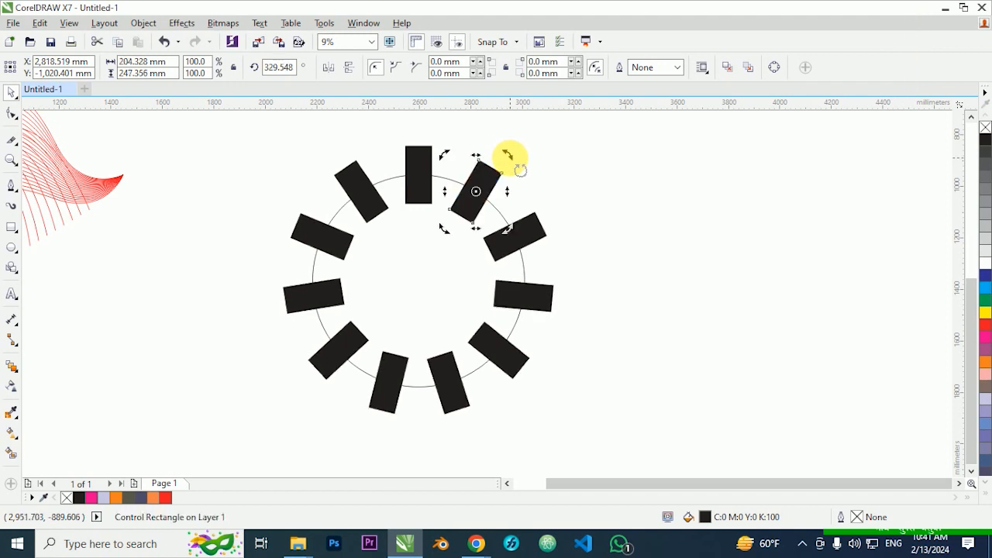
# Step: Rotate the topmost control rectangle clockwise to about 357.7°, and slightly readjust the rotation of the control rectangle to its right
pyautogui.click(423, 163)
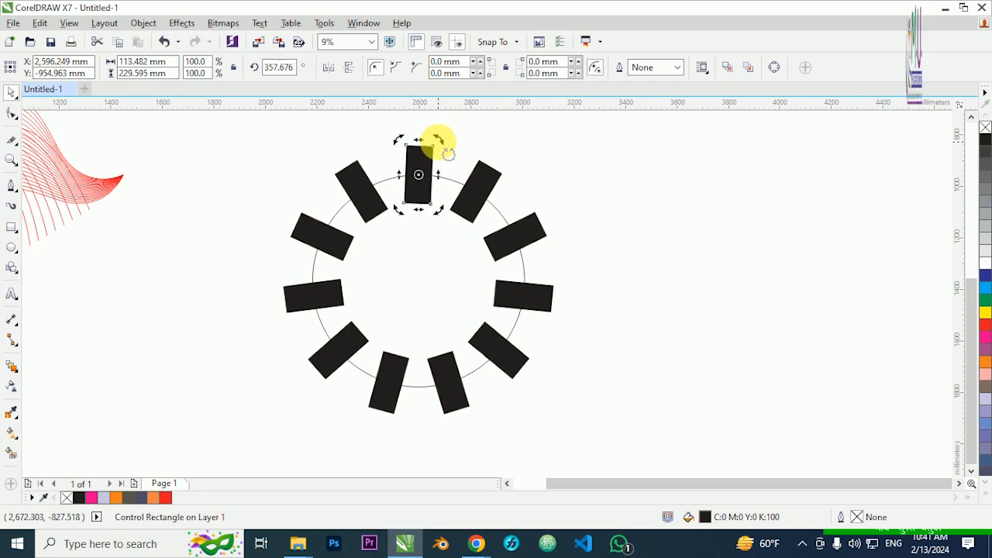
pyautogui.click(475, 181)
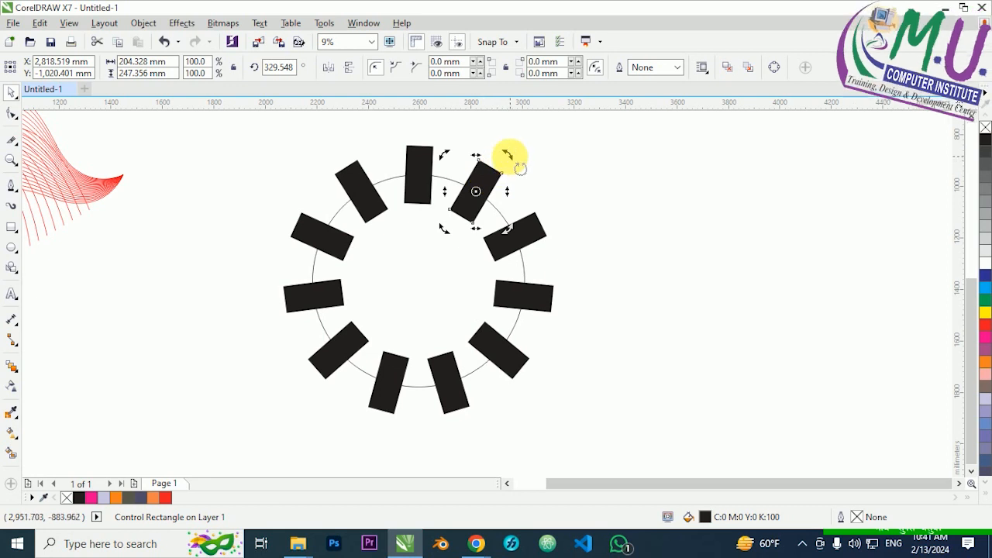
pyautogui.moveTo(520, 170); pyautogui.dragTo(521, 170)
pyautogui.click(684, 194)
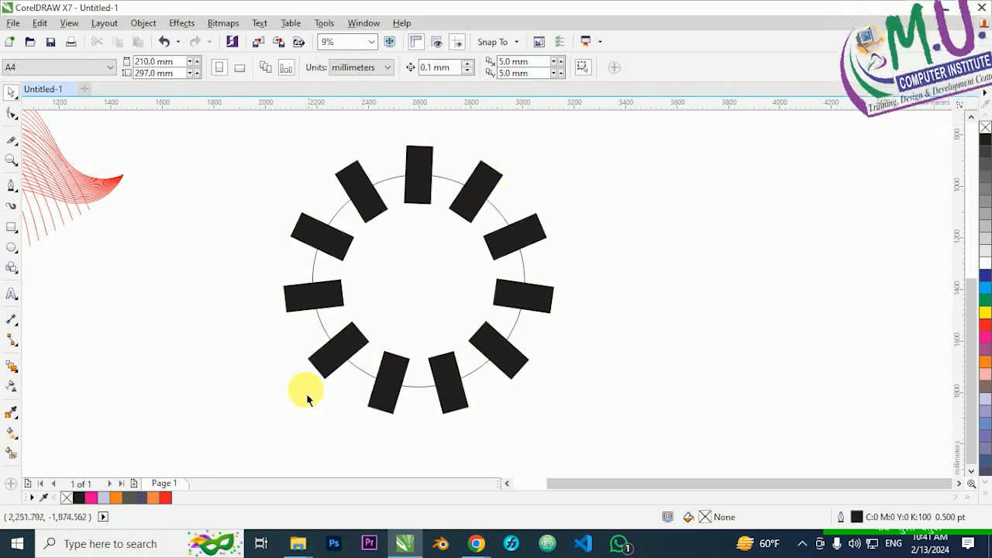
# Step: Fill the path circle with black to complete the gear shape, and select the blend on the path
pyautogui.click(526, 329)
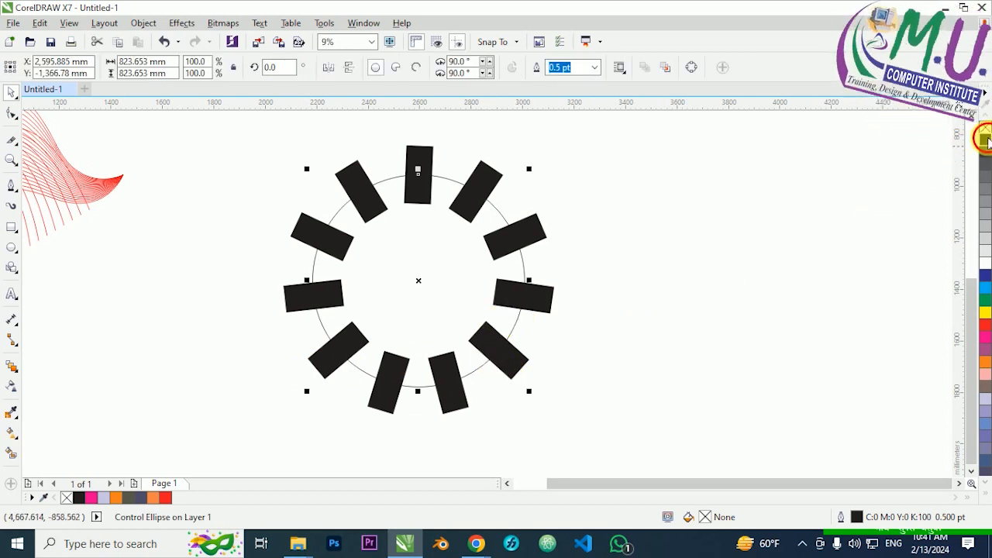
pyautogui.click(984, 139)
pyautogui.click(682, 271)
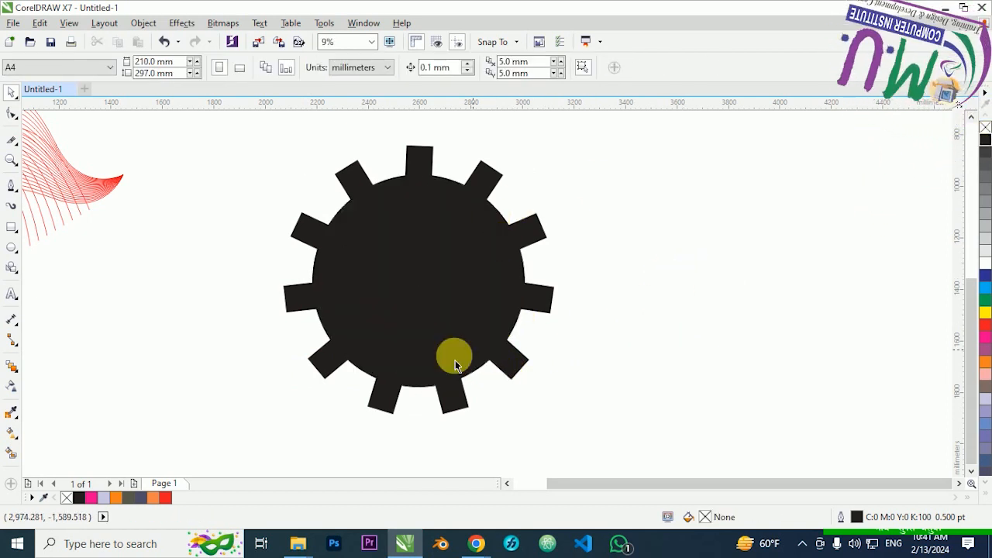
pyautogui.click(451, 401)
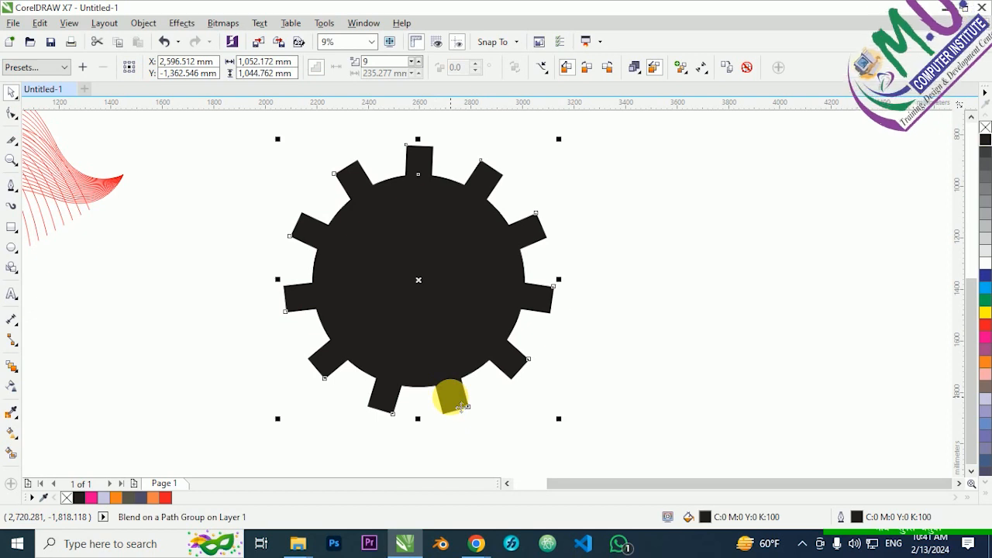
# Step: Set the gear's blend on the path to 12 steps and deselect it
pyautogui.click(420, 62)
pyautogui.click(419, 62)
pyautogui.click(420, 62)
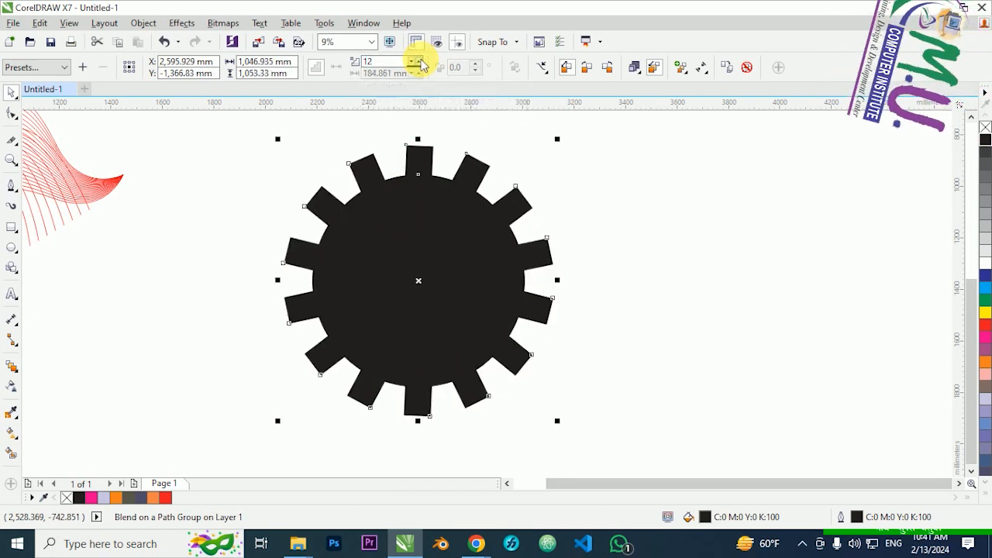
pyautogui.click(699, 279)
pyautogui.scroll(-2, 284, 299)
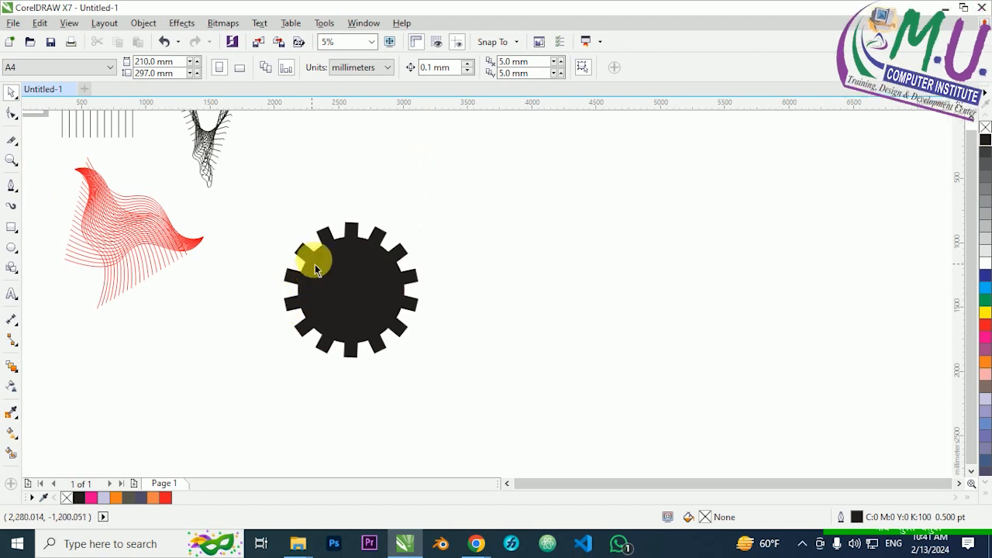
pyautogui.scroll(2, 334, 327)
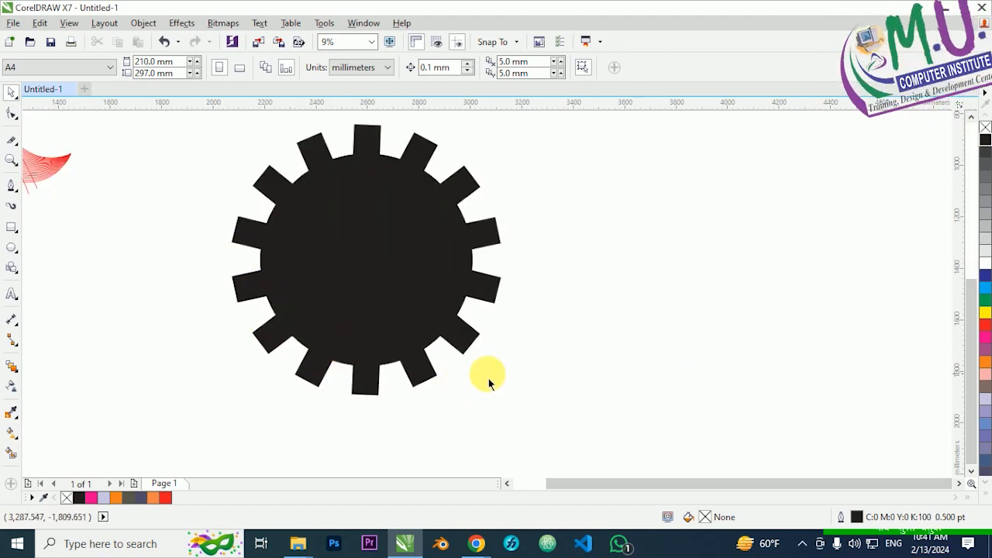
pyautogui.scroll(-2, 349, 358)
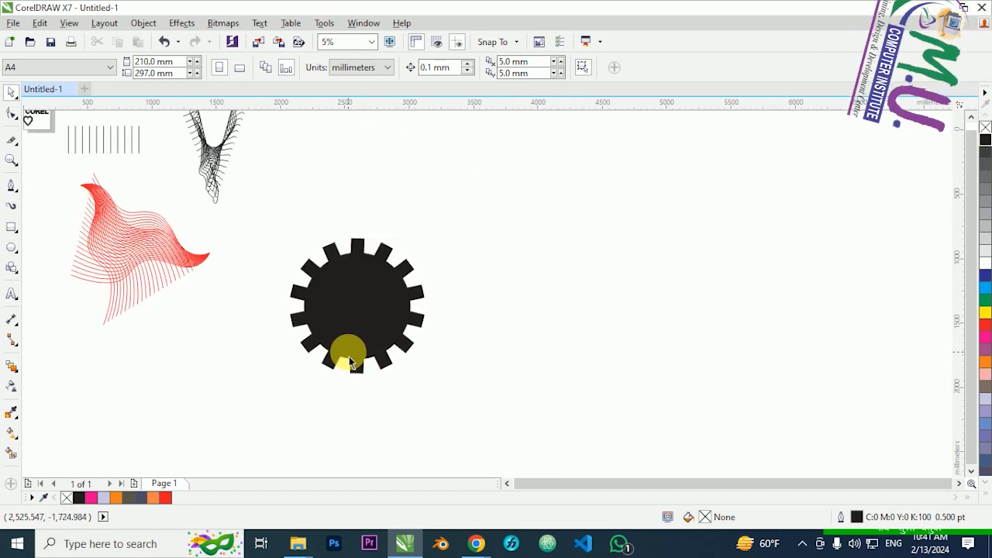
# Step: Select the gear, break its blend apart, ungroup all of its objects, and deselect them
pyautogui.moveTo(501, 420)
pyautogui.mouseDown()
pyautogui.moveTo(405, 405)
pyautogui.moveTo(249, 200)
pyautogui.mouseUp()
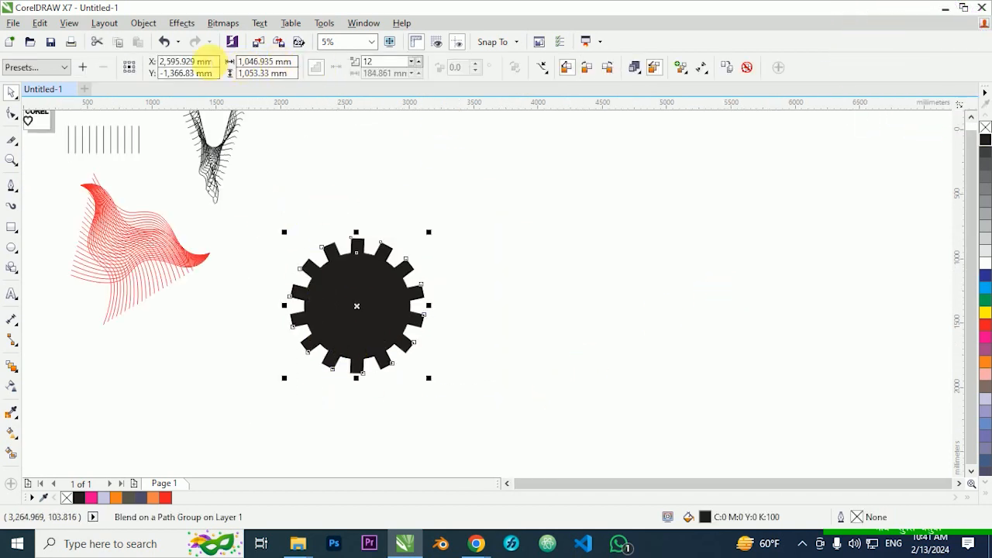
pyautogui.click(143, 23)
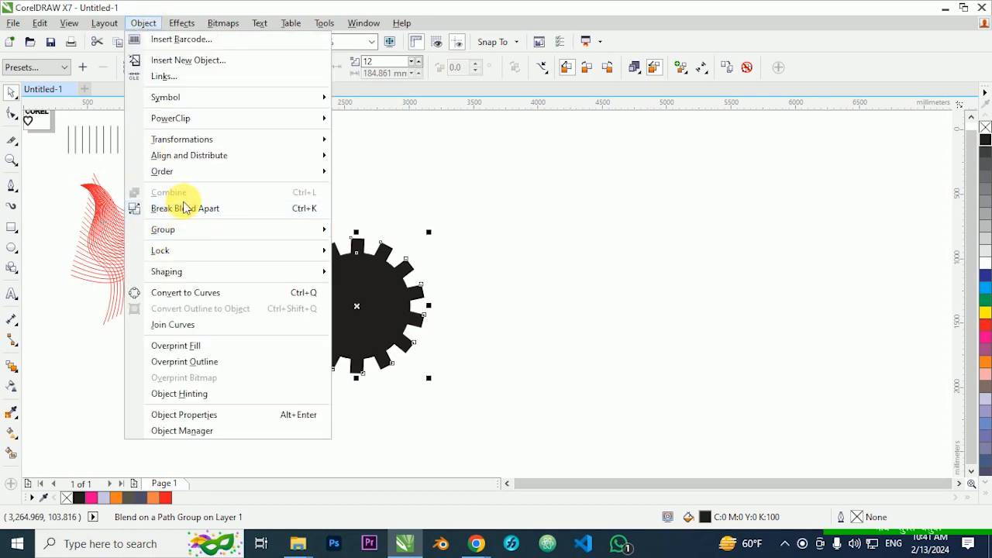
pyautogui.click(184, 207)
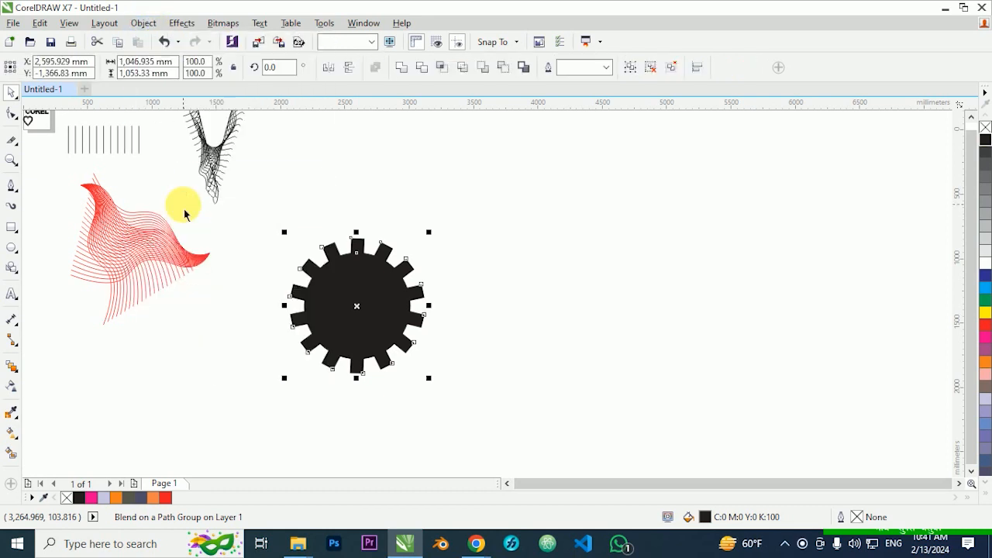
pyautogui.click(673, 69)
pyautogui.click(569, 321)
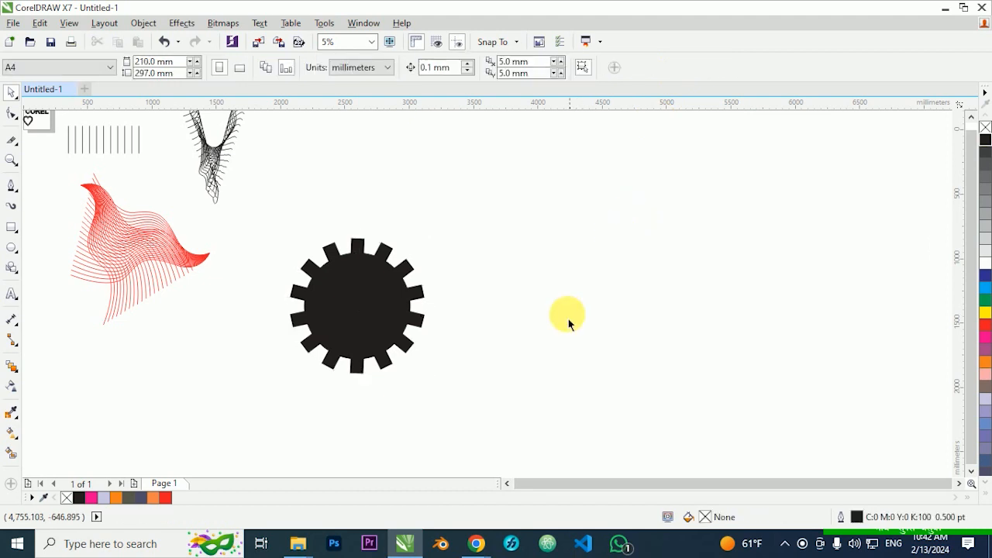
# Step: Weld the circle and all its teeth into a single gear curve, and move it slightly upward
pyautogui.moveTo(571, 436); pyautogui.dragTo(251, 205)
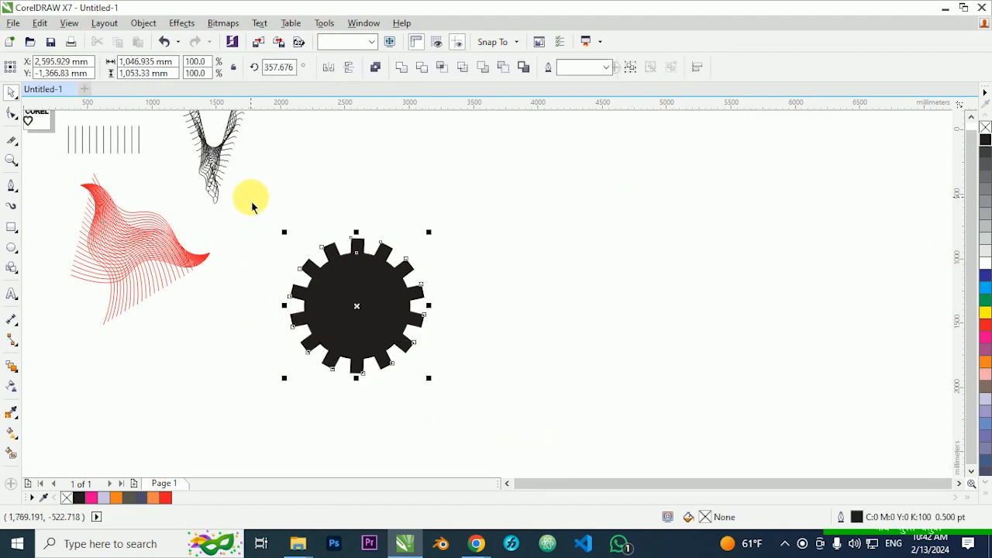
pyautogui.click(398, 68)
pyautogui.moveTo(365, 305); pyautogui.dragTo(357, 273)
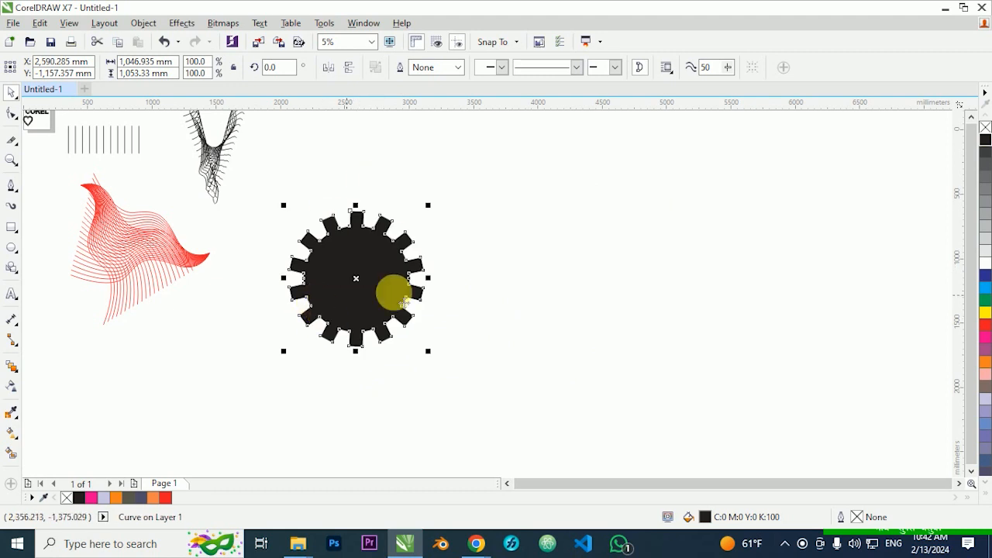
pyautogui.click(547, 343)
# Step: Move the welded gear below the red blended shape
pyautogui.scroll(-2, 573, 318)
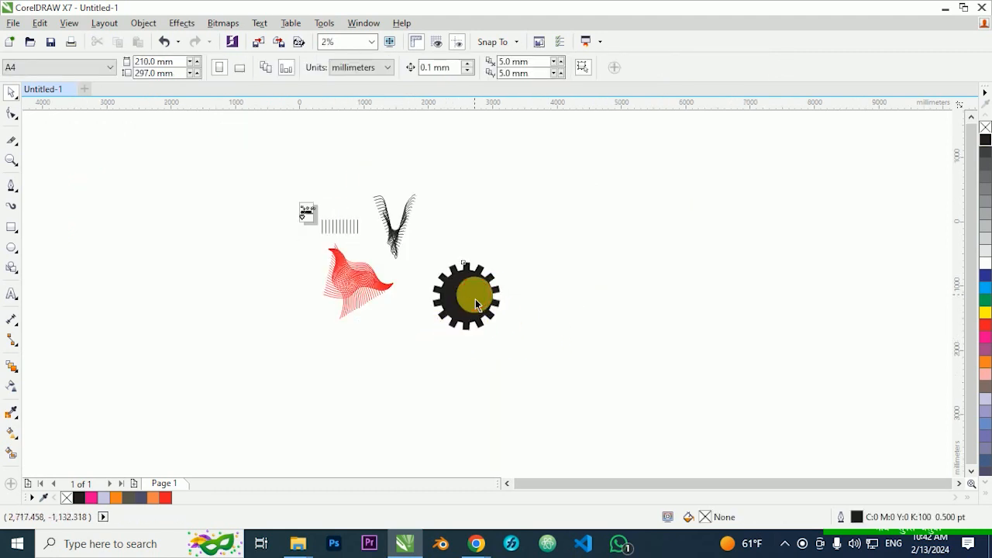
pyautogui.moveTo(475, 299); pyautogui.dragTo(431, 368)
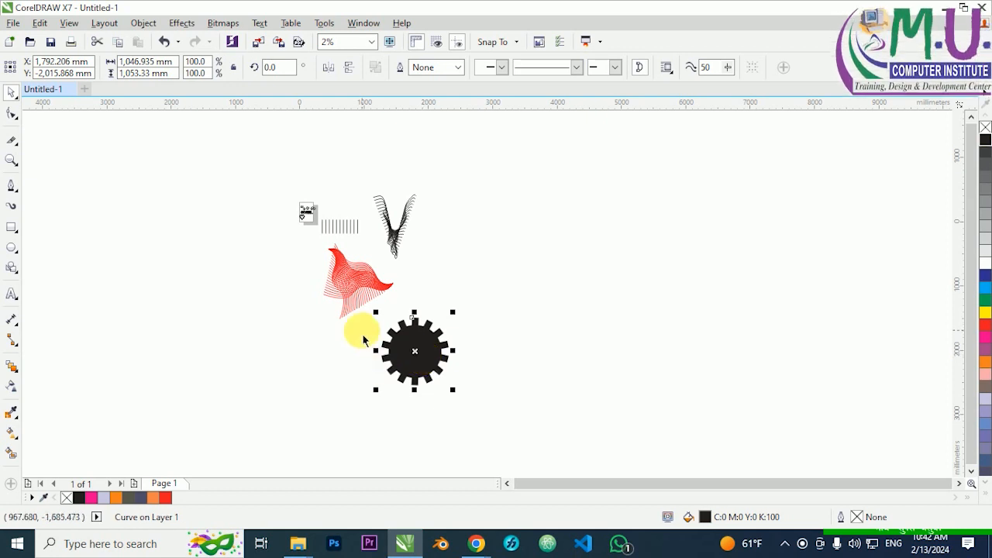
pyautogui.scroll(2, 361, 329)
pyautogui.scroll(-2, 474, 367)
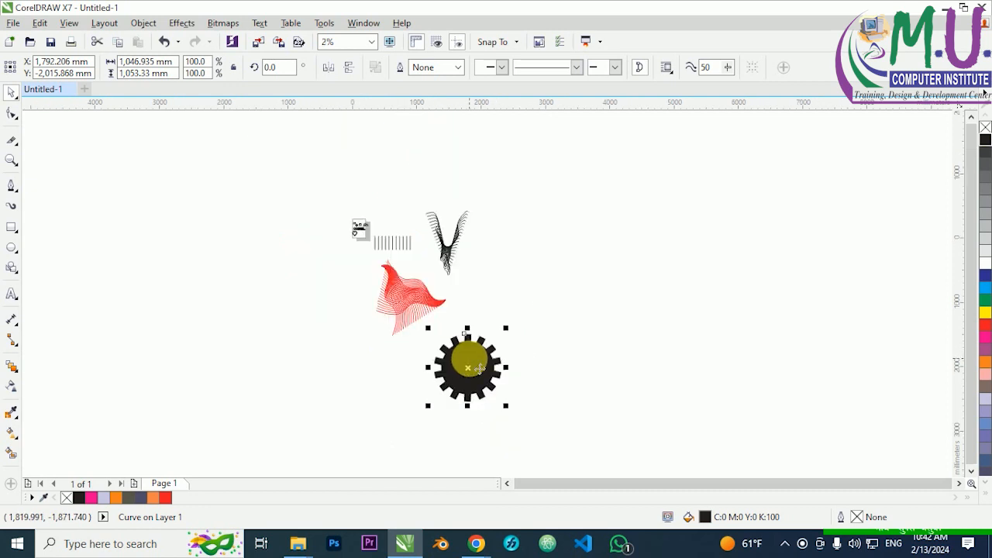
pyautogui.scroll(5, 361, 246)
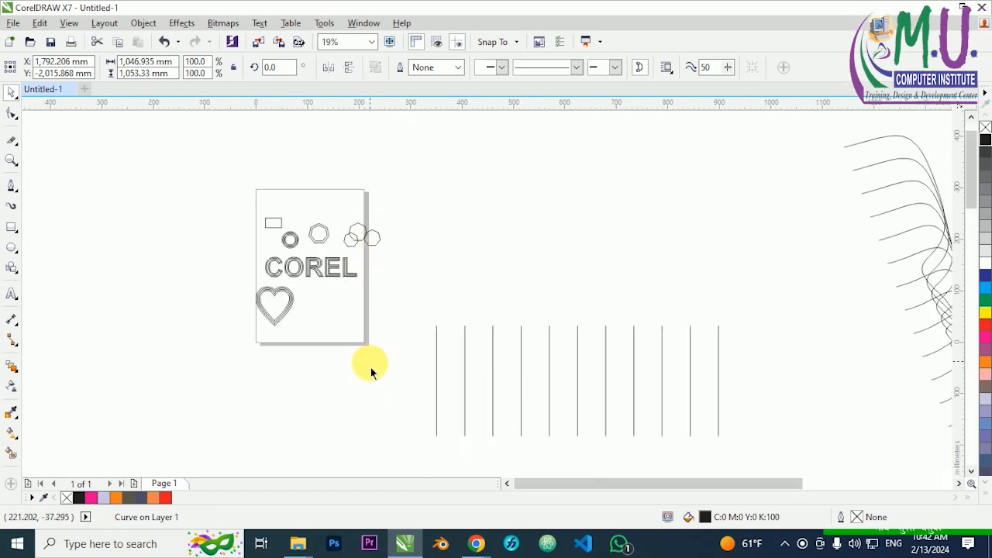
# Step: Move the contoured shapes, COREL text and heart together off the page into the empty area to its right
pyautogui.moveTo(382, 395); pyautogui.dragTo(190, 211)
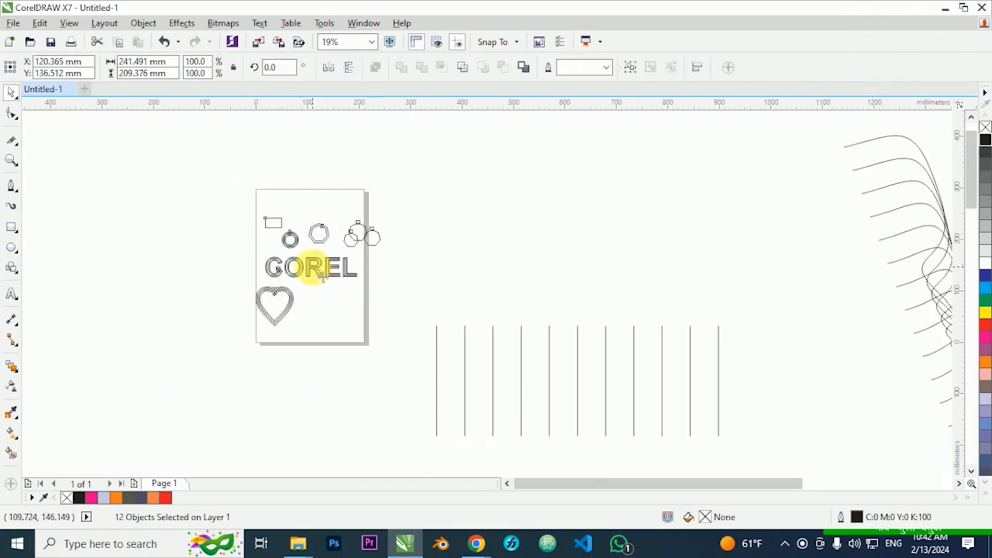
pyautogui.moveTo(317, 271); pyautogui.dragTo(581, 245)
pyautogui.click(343, 247)
pyautogui.scroll(1, 330, 247)
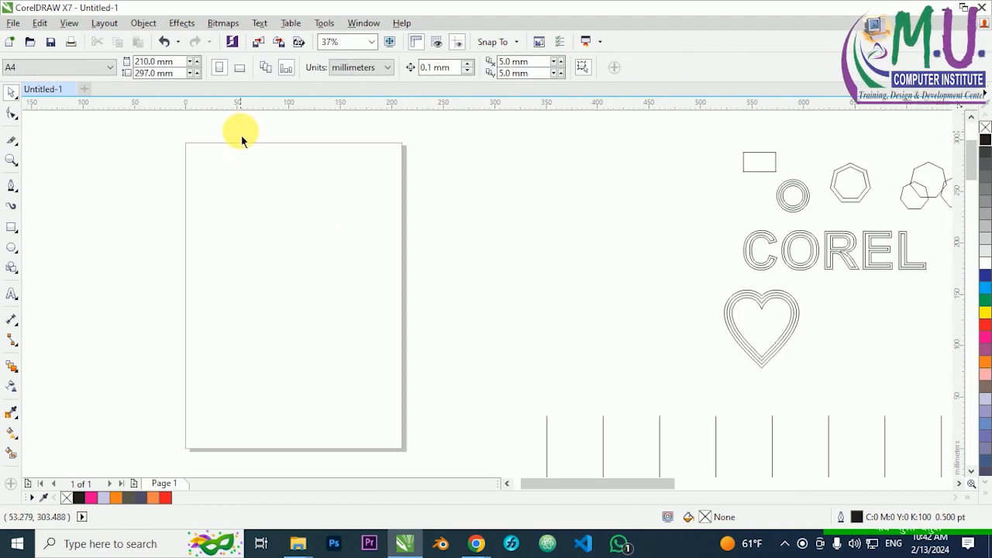
# Step: Add horizontal guidelines at about 224, 28 and 93 mm and vertical guidelines at about 15 and 188 mm on the page
pyautogui.click(248, 219)
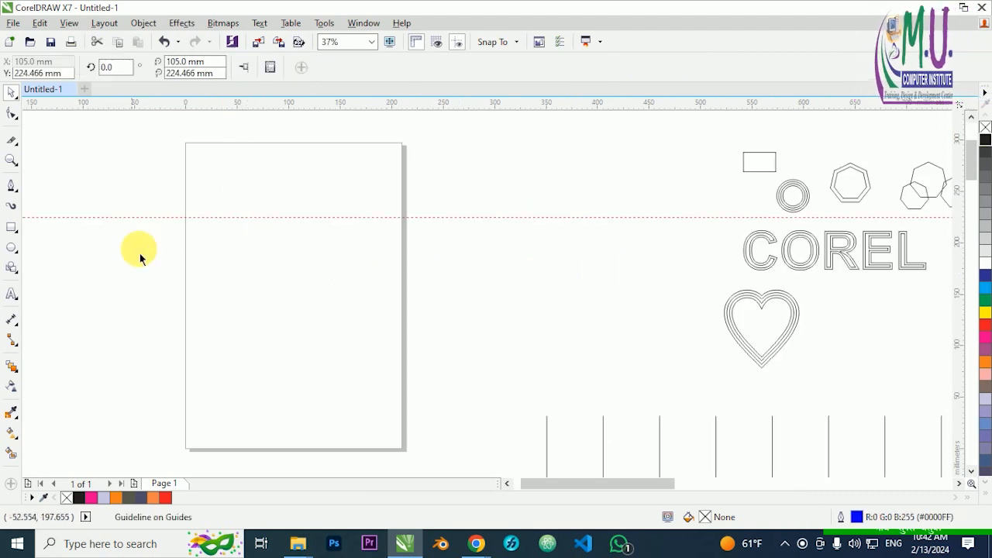
pyautogui.click(202, 260)
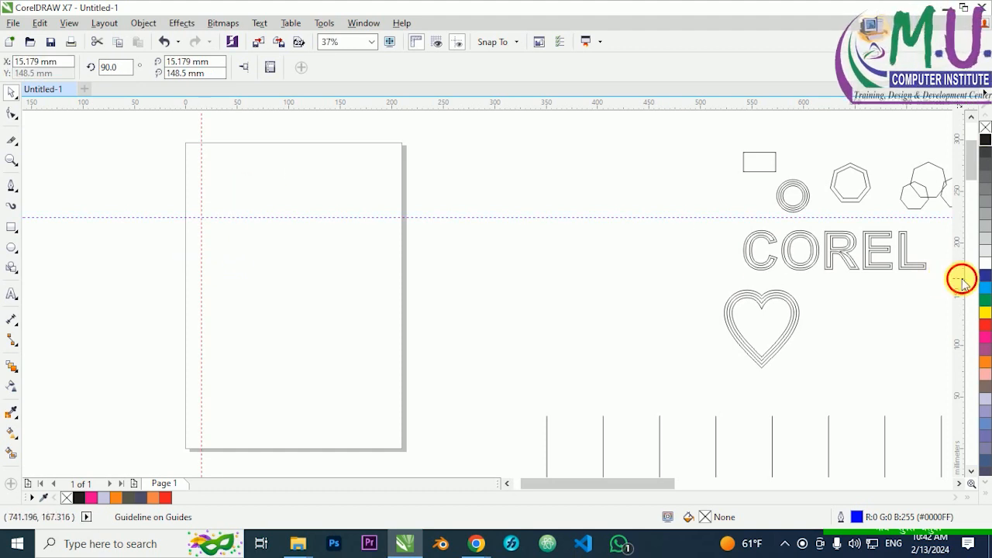
pyautogui.moveTo(961, 280); pyautogui.dragTo(379, 277)
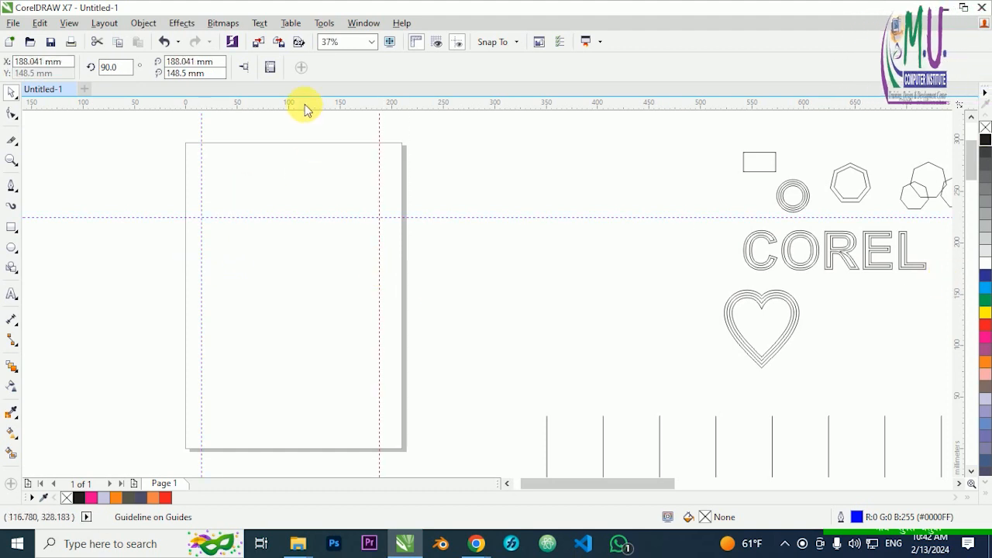
pyautogui.moveTo(344, 420); pyautogui.dragTo(345, 420)
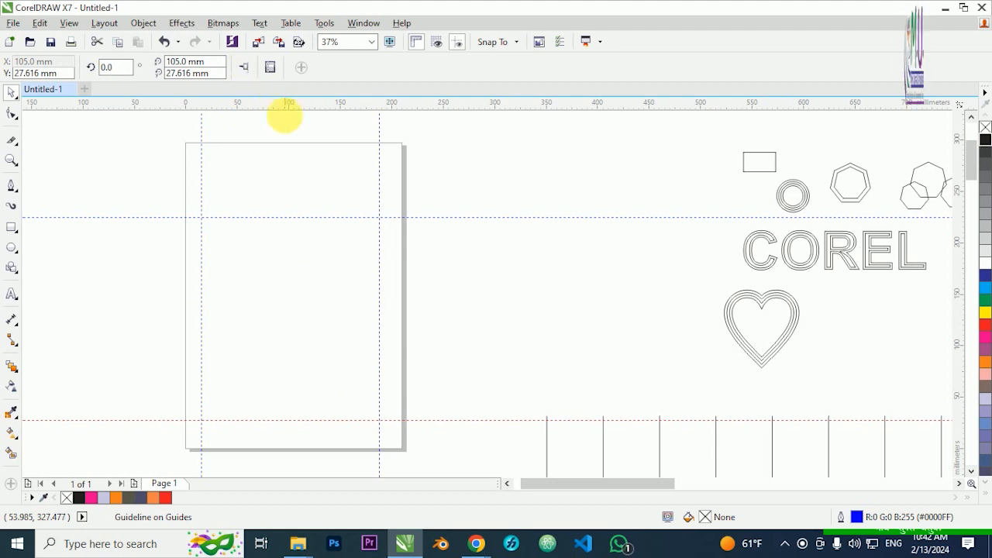
pyautogui.moveTo(277, 105); pyautogui.dragTo(289, 358)
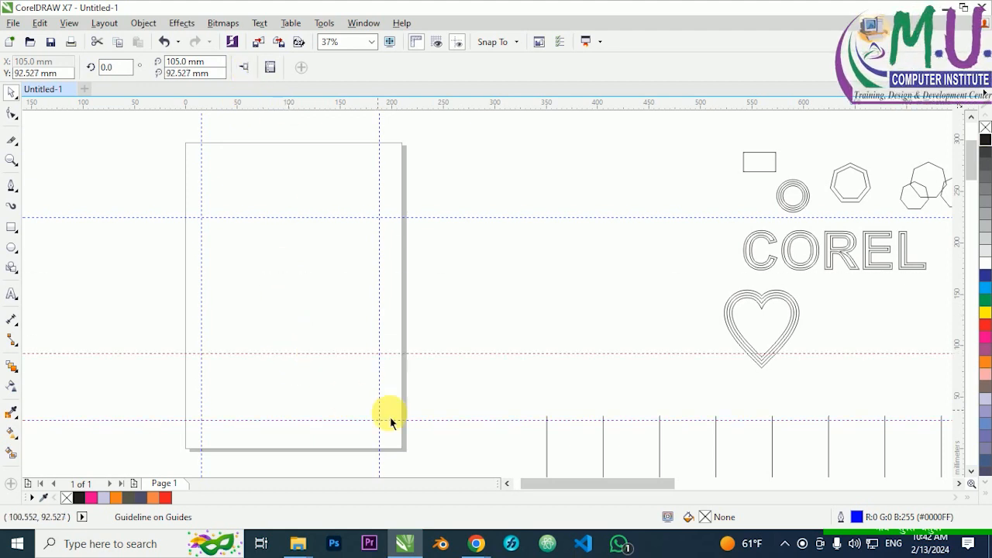
pyautogui.click(255, 407)
# Step: Draw a 2-Point vertical line about 66 mm long on the left guideline between the two lower guidelines, and copy it onto the right guideline
pyautogui.scroll(2, 206, 458)
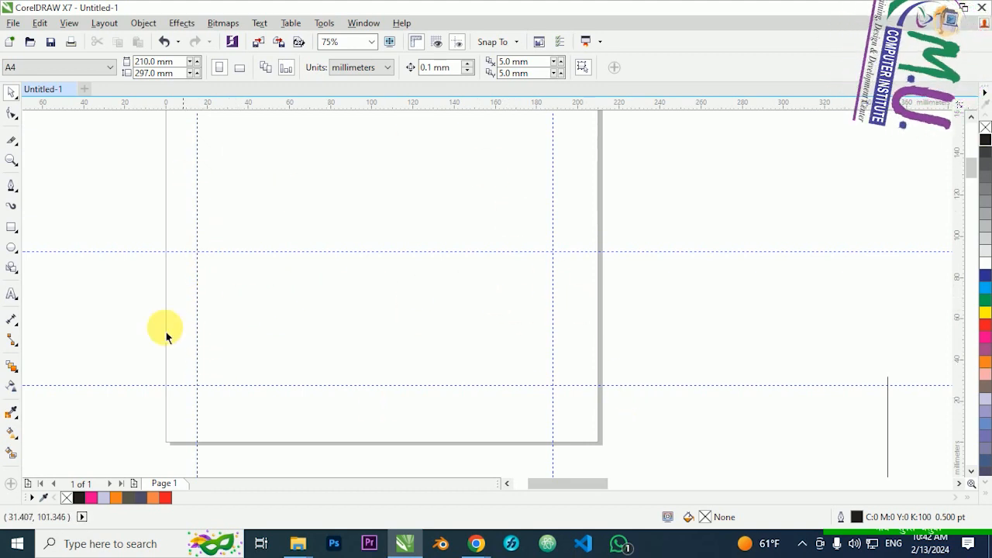
pyautogui.click(13, 187)
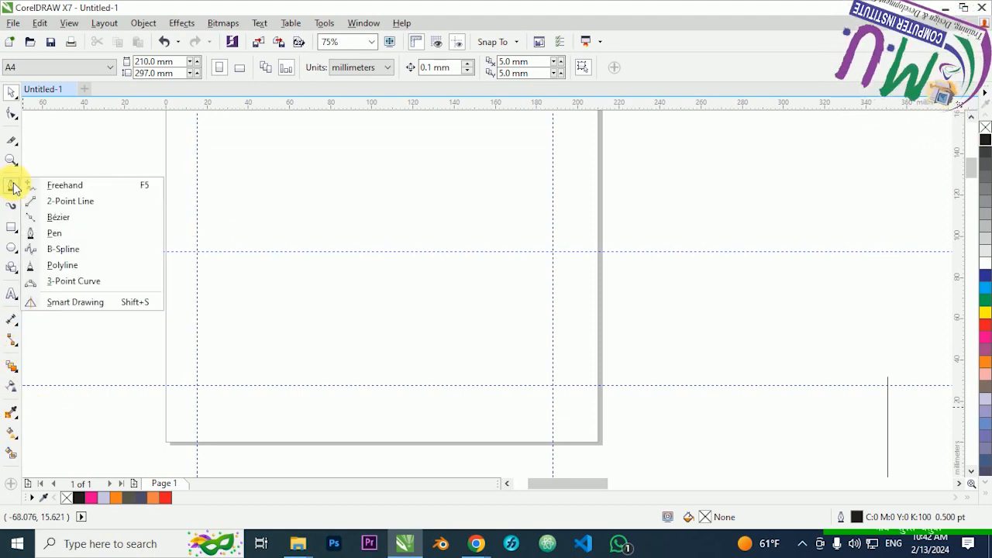
pyautogui.click(64, 199)
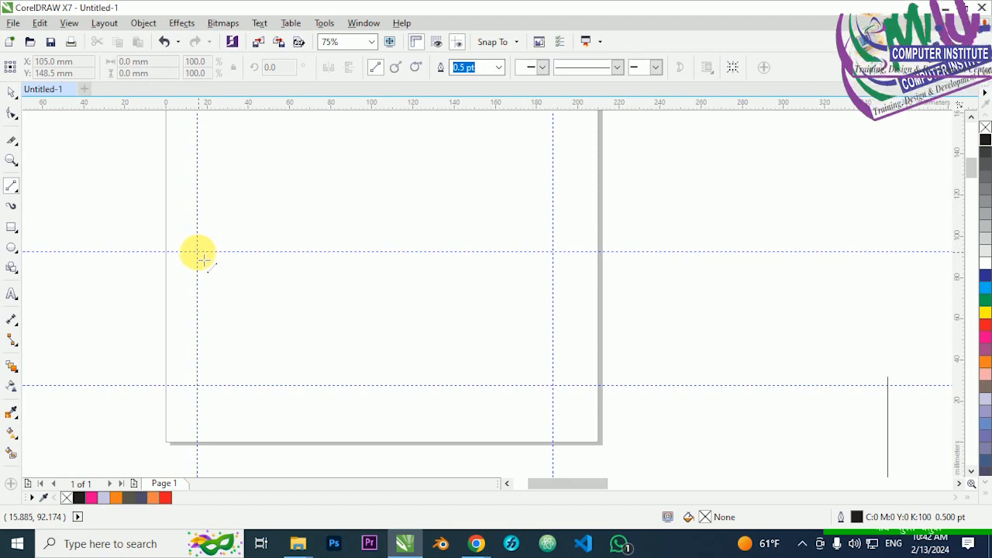
pyautogui.moveTo(199, 258); pyautogui.dragTo(207, 394)
pyautogui.click(15, 92)
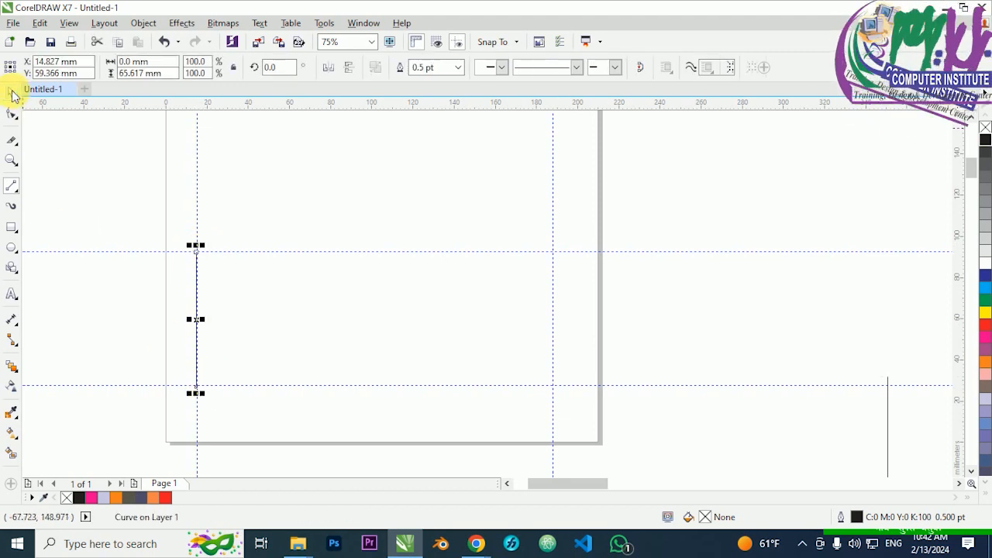
pyautogui.click(194, 319)
pyautogui.moveTo(206, 332); pyautogui.dragTo(571, 351)
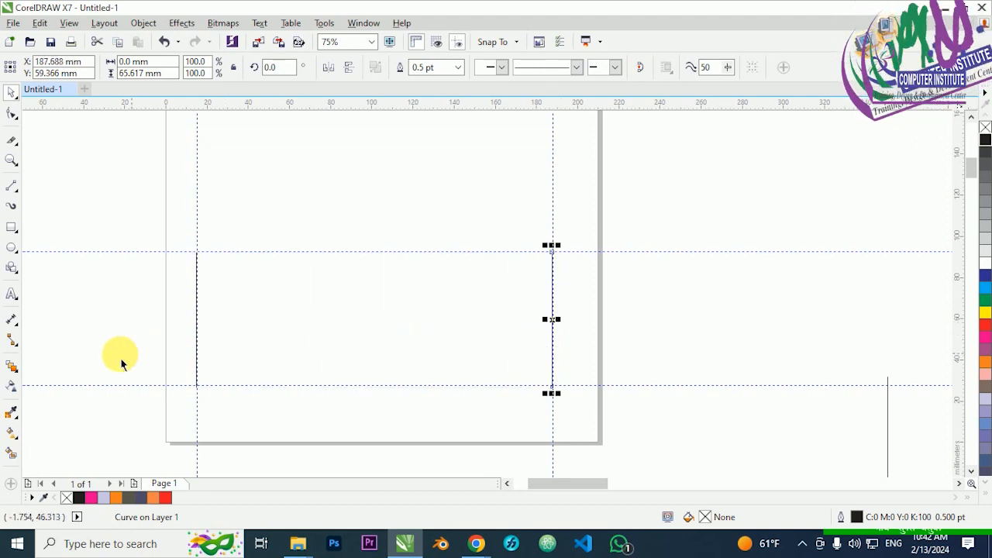
# Step: Blend the left vertical line into the right one, and show the guidelines again
pyautogui.click(11, 369)
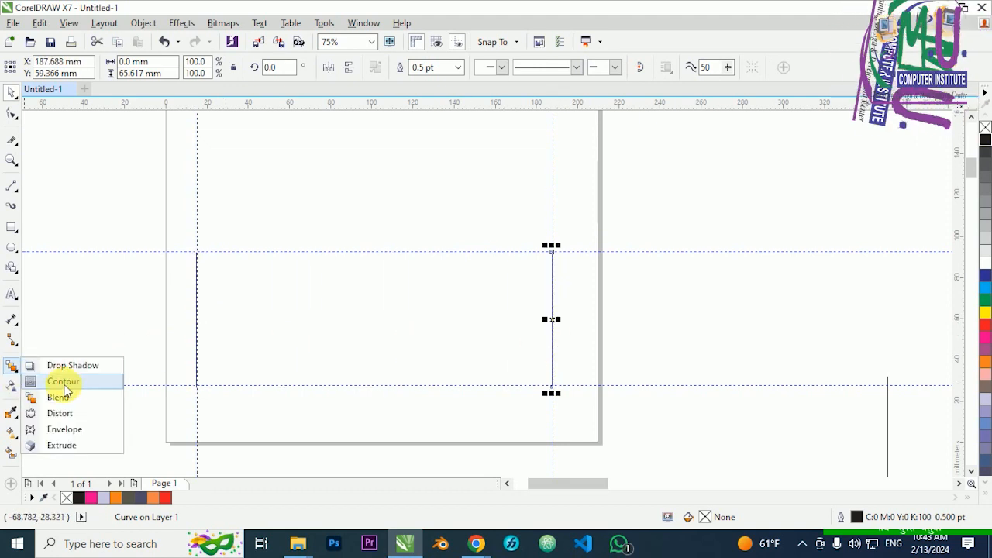
pyautogui.click(57, 397)
pyautogui.moveTo(196, 319); pyautogui.dragTo(552, 318)
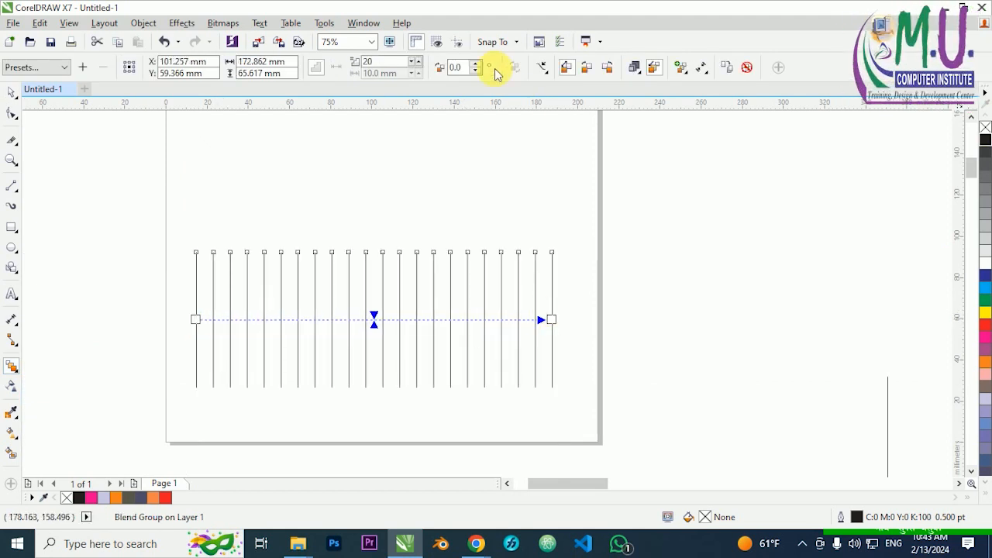
pyautogui.click(457, 41)
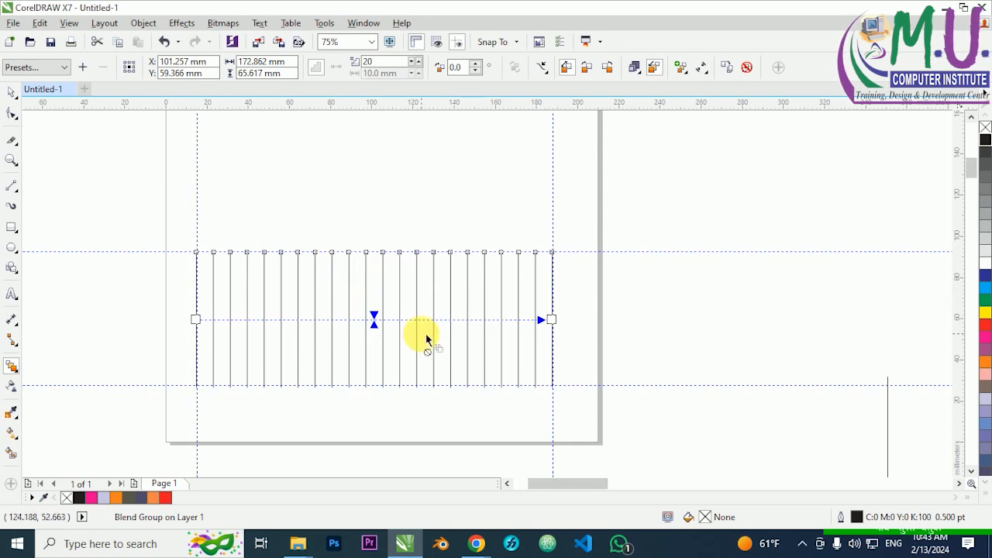
# Step: Set the blend between the two vertical lines to 2 steps and deselect it
pyautogui.doubleClick(384, 62)
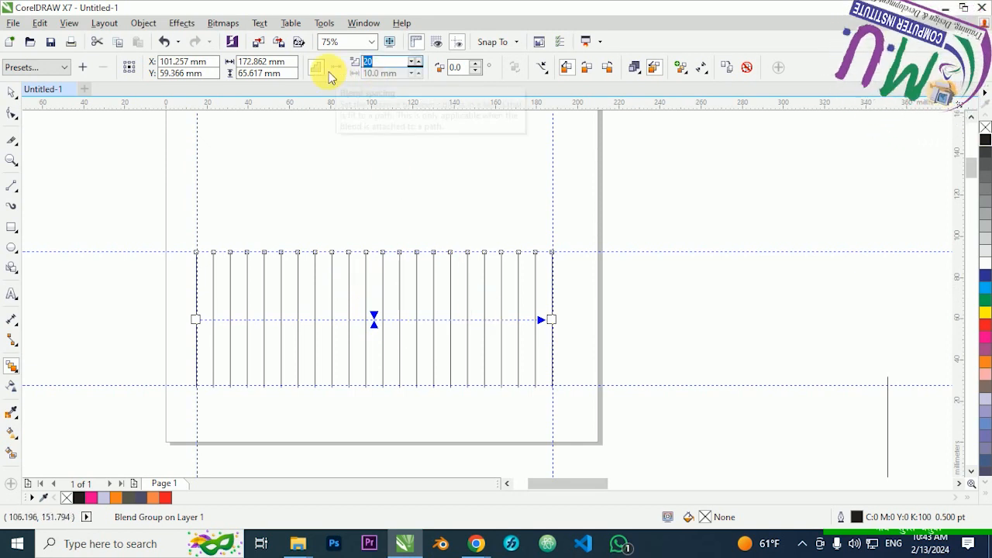
pyautogui.write('2')
pyautogui.press('Return')
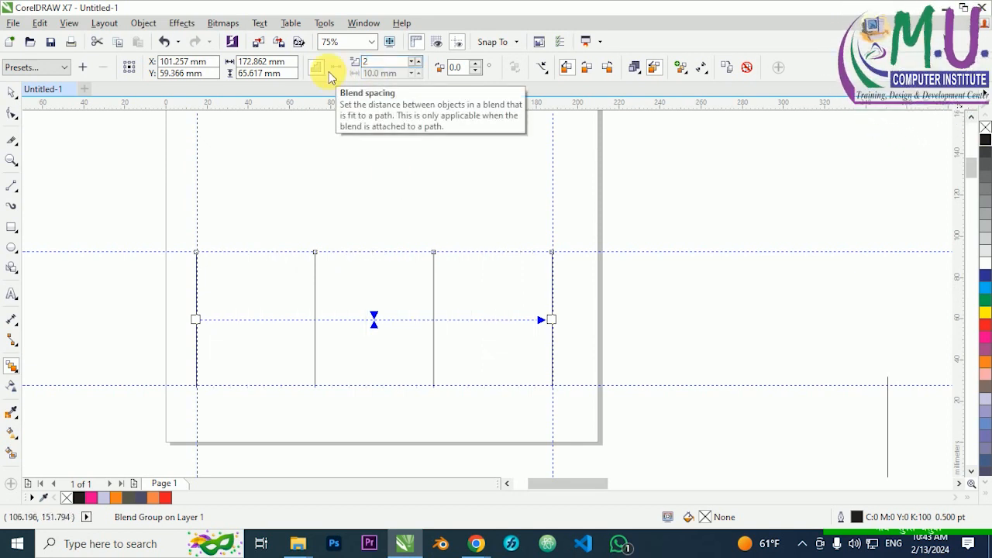
pyautogui.click(403, 414)
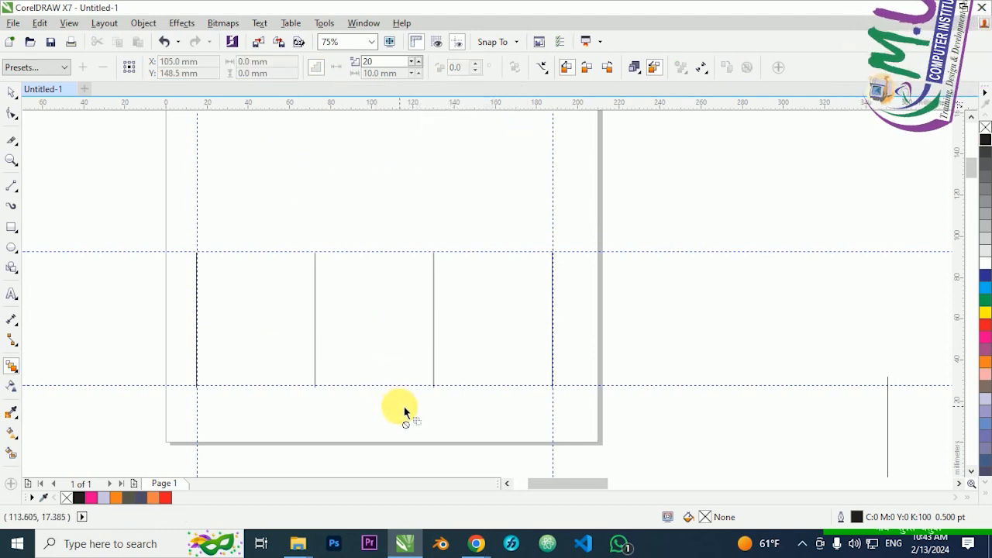
# Step: Draw a rectangle about 57 by 66 mm between the first two vertical lines and the two lower horizontal guidelines
pyautogui.click(11, 91)
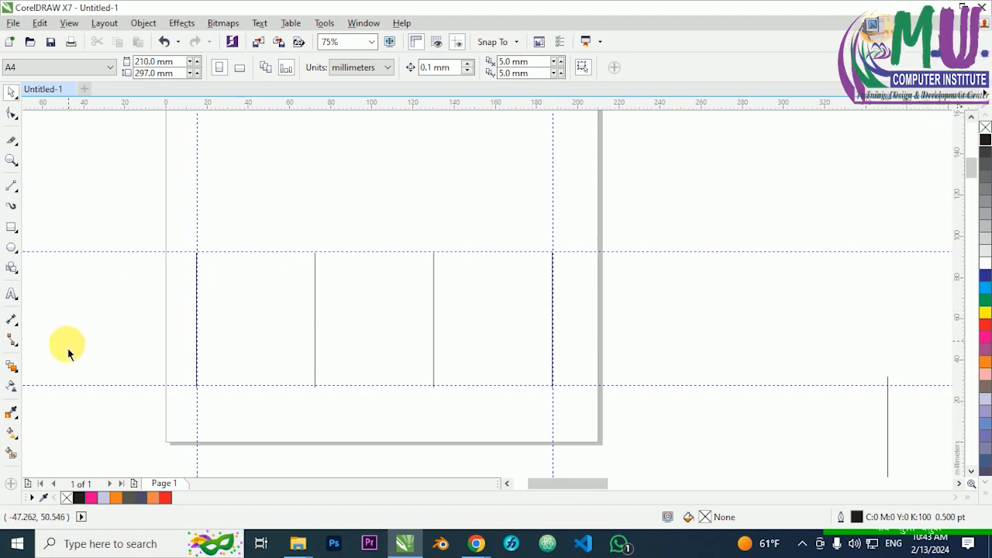
pyautogui.click(14, 230)
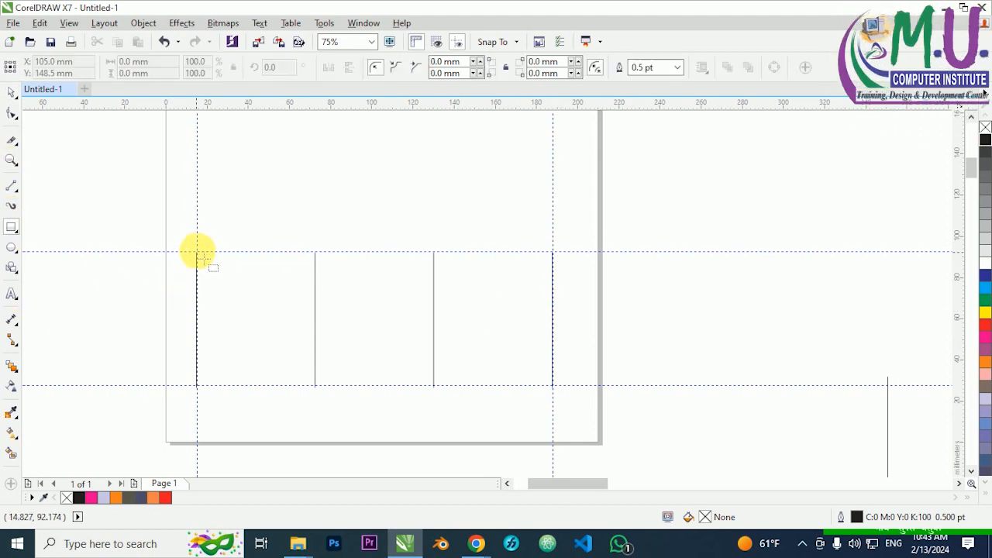
pyautogui.moveTo(196, 253)
pyautogui.mouseDown()
pyautogui.moveTo(224, 315)
pyautogui.moveTo(314, 386)
pyautogui.mouseUp()
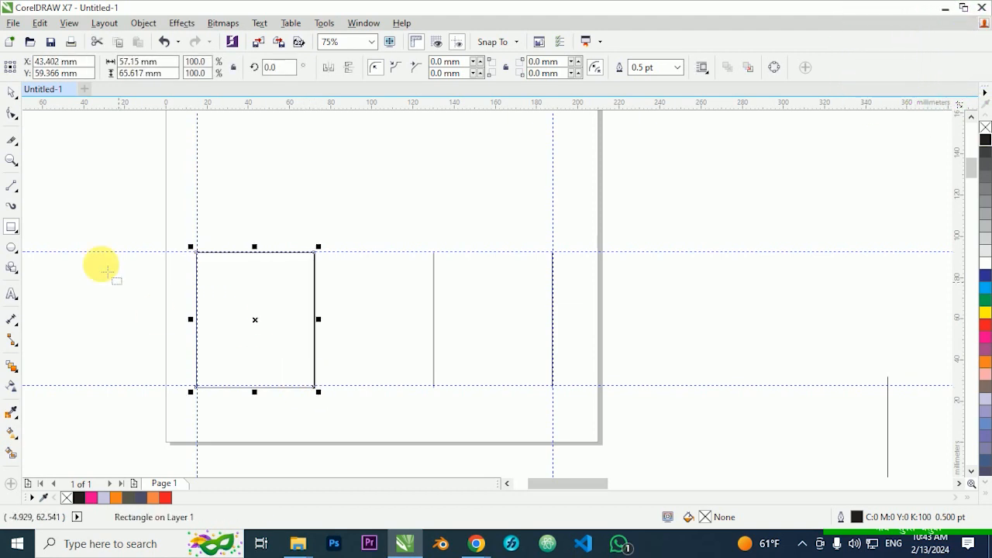
# Step: Move the rectangle out of the first box to the empty area beside the page and delete it
pyautogui.click(13, 93)
pyautogui.moveTo(254, 332); pyautogui.dragTo(717, 320)
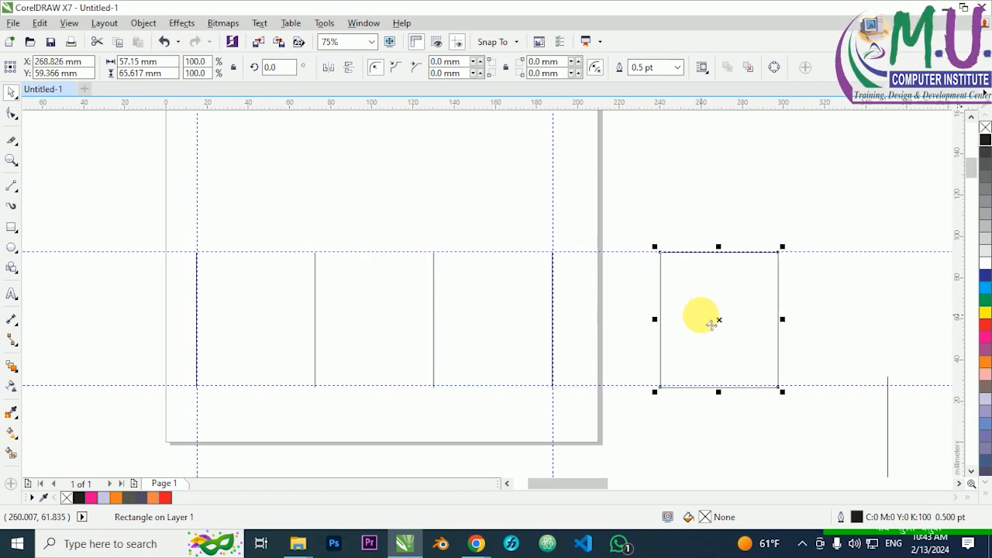
pyautogui.press('Delete')
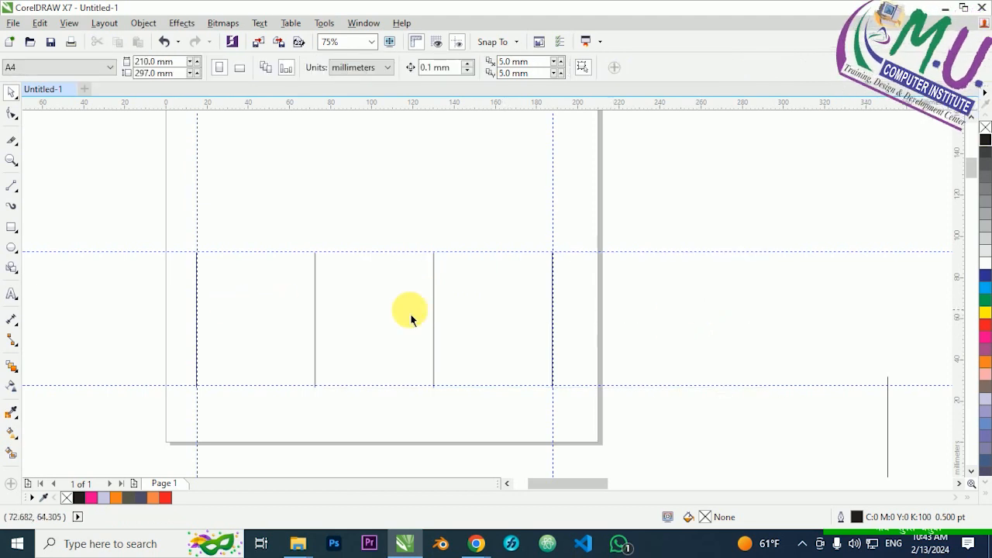
# Step: Delete the blended vertical lines between the guidelines on the page
pyautogui.scroll(-1, 260, 293)
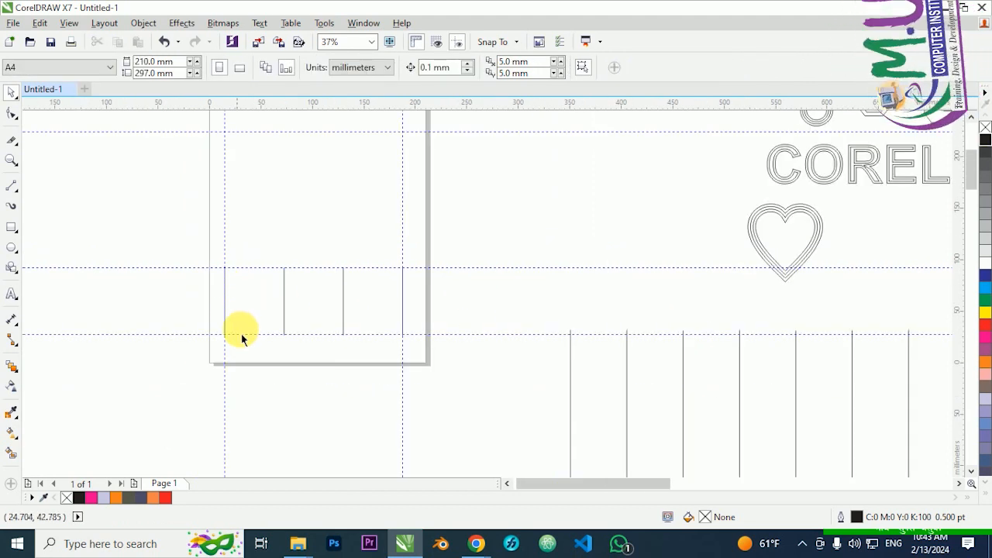
pyautogui.scroll(-1, 281, 288)
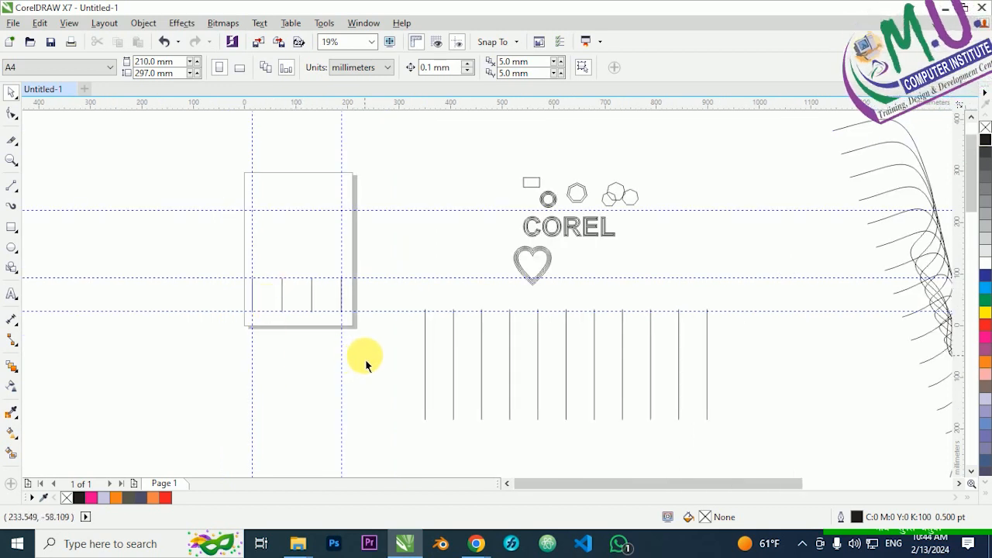
pyautogui.moveTo(382, 353); pyautogui.dragTo(178, 251)
pyautogui.press('Delete')
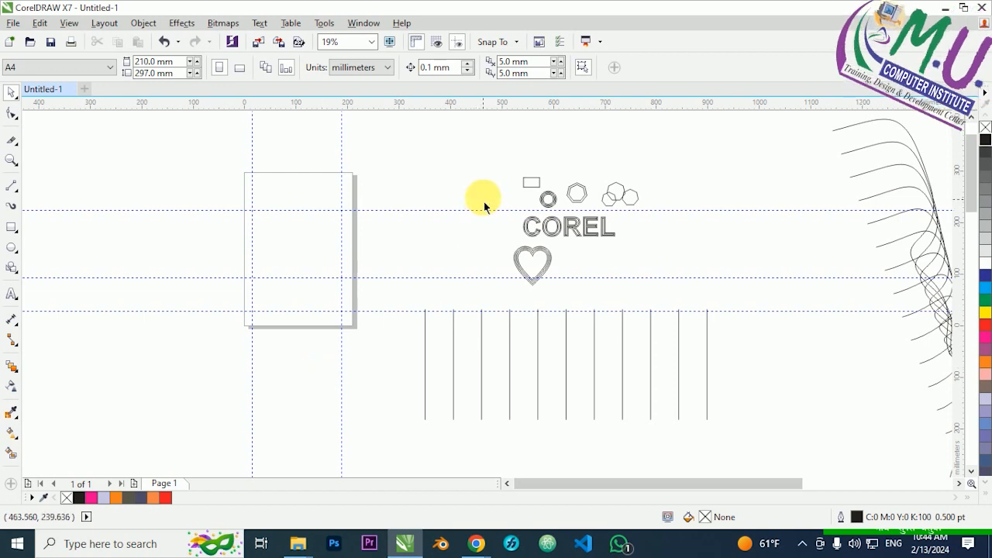
# Step: Hide the guidelines, move the contour samples with the COREL text and heart onto the page, and deselect them
pyautogui.click(457, 42)
pyautogui.moveTo(496, 163); pyautogui.dragTo(651, 294)
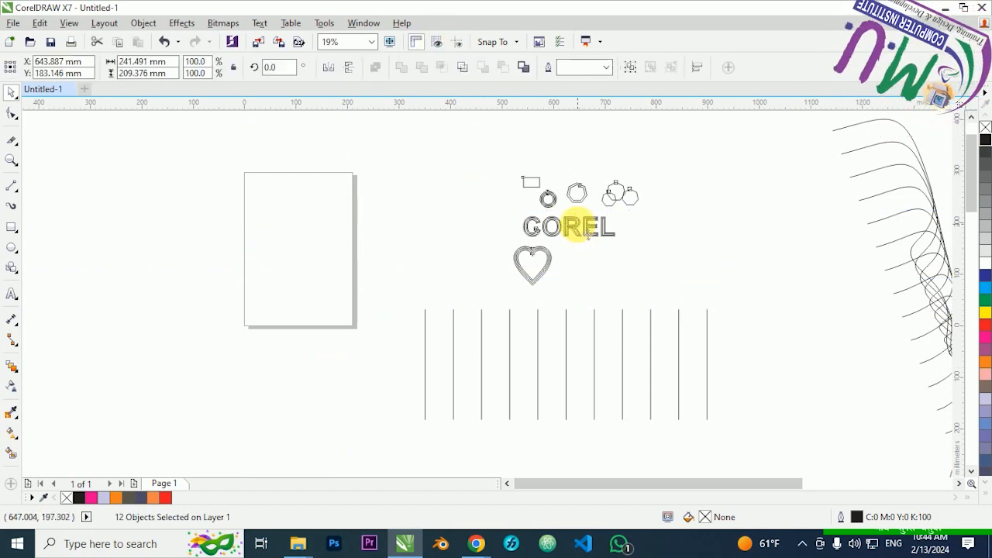
pyautogui.moveTo(577, 227); pyautogui.dragTo(315, 251)
pyautogui.click(389, 178)
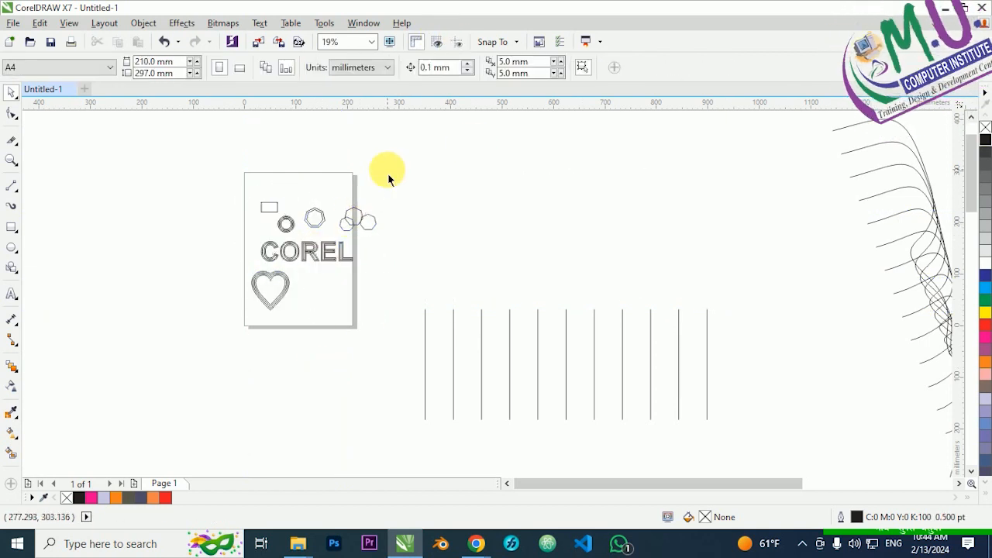